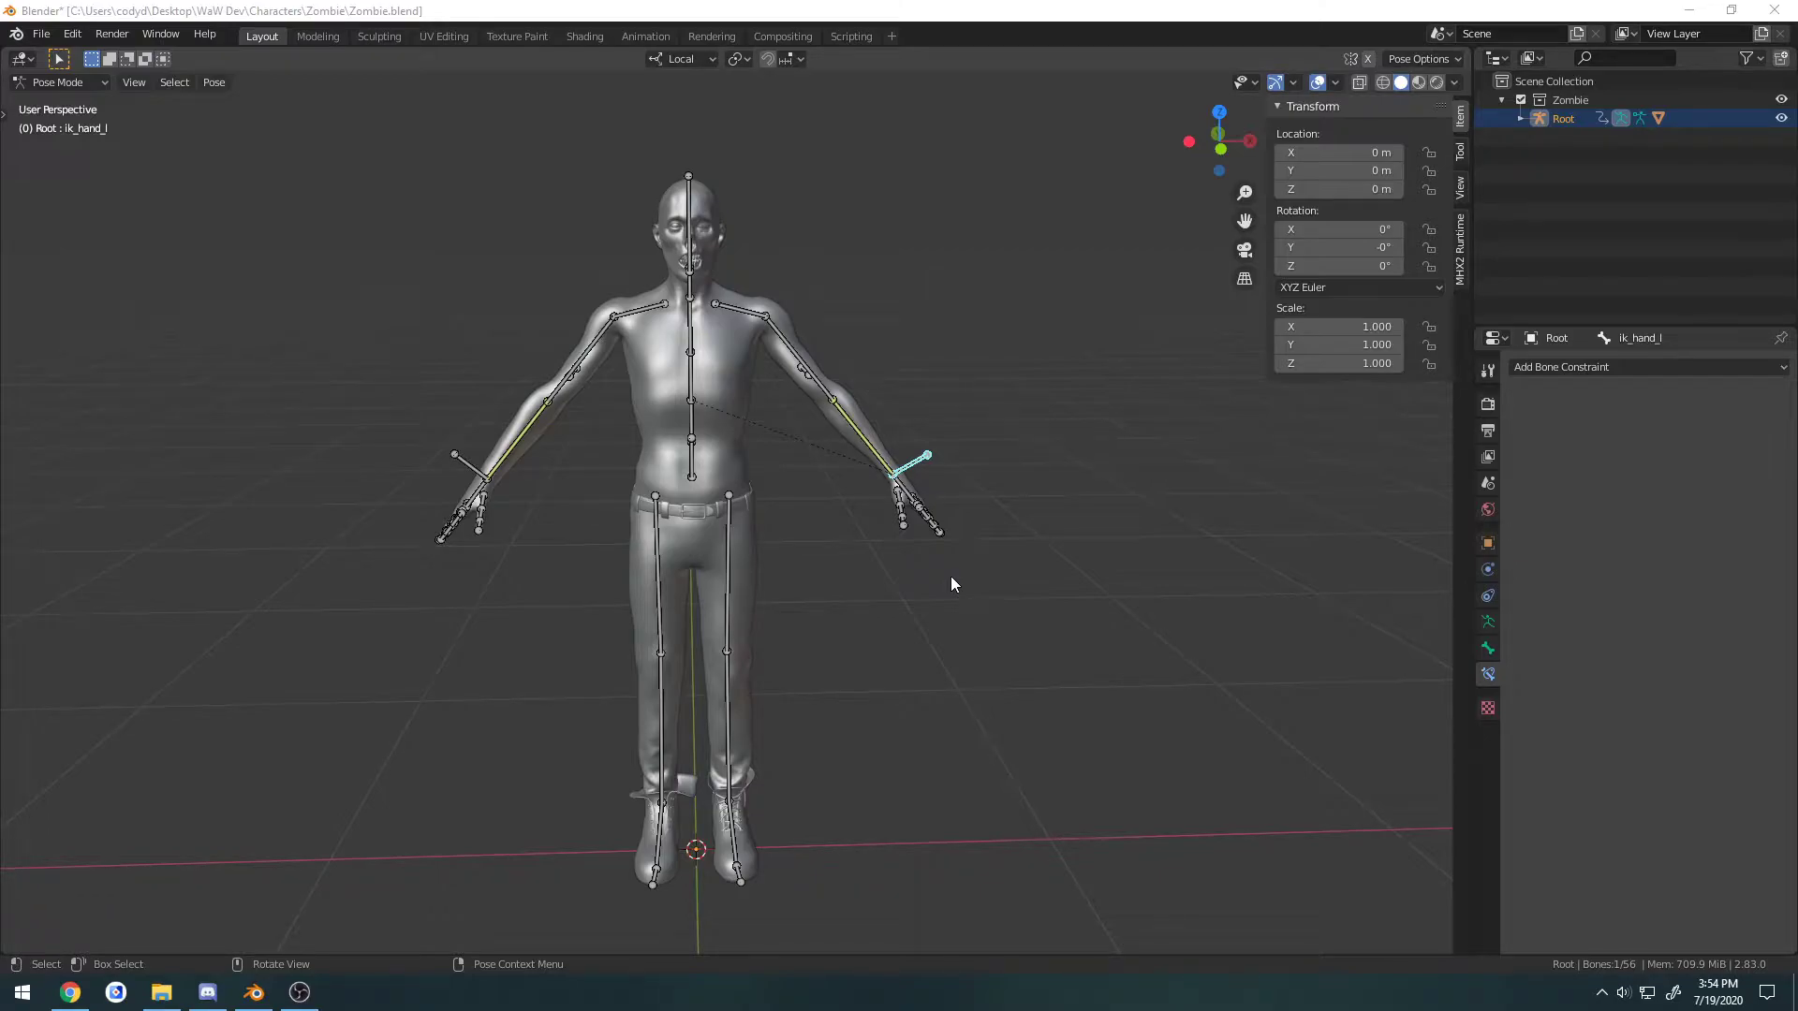
Inspect lowerarm_l's IK constraint, then grab ik_hand_l to watch the left elbow bend.
scroll(951, 576, up, 5)
click(938, 412)
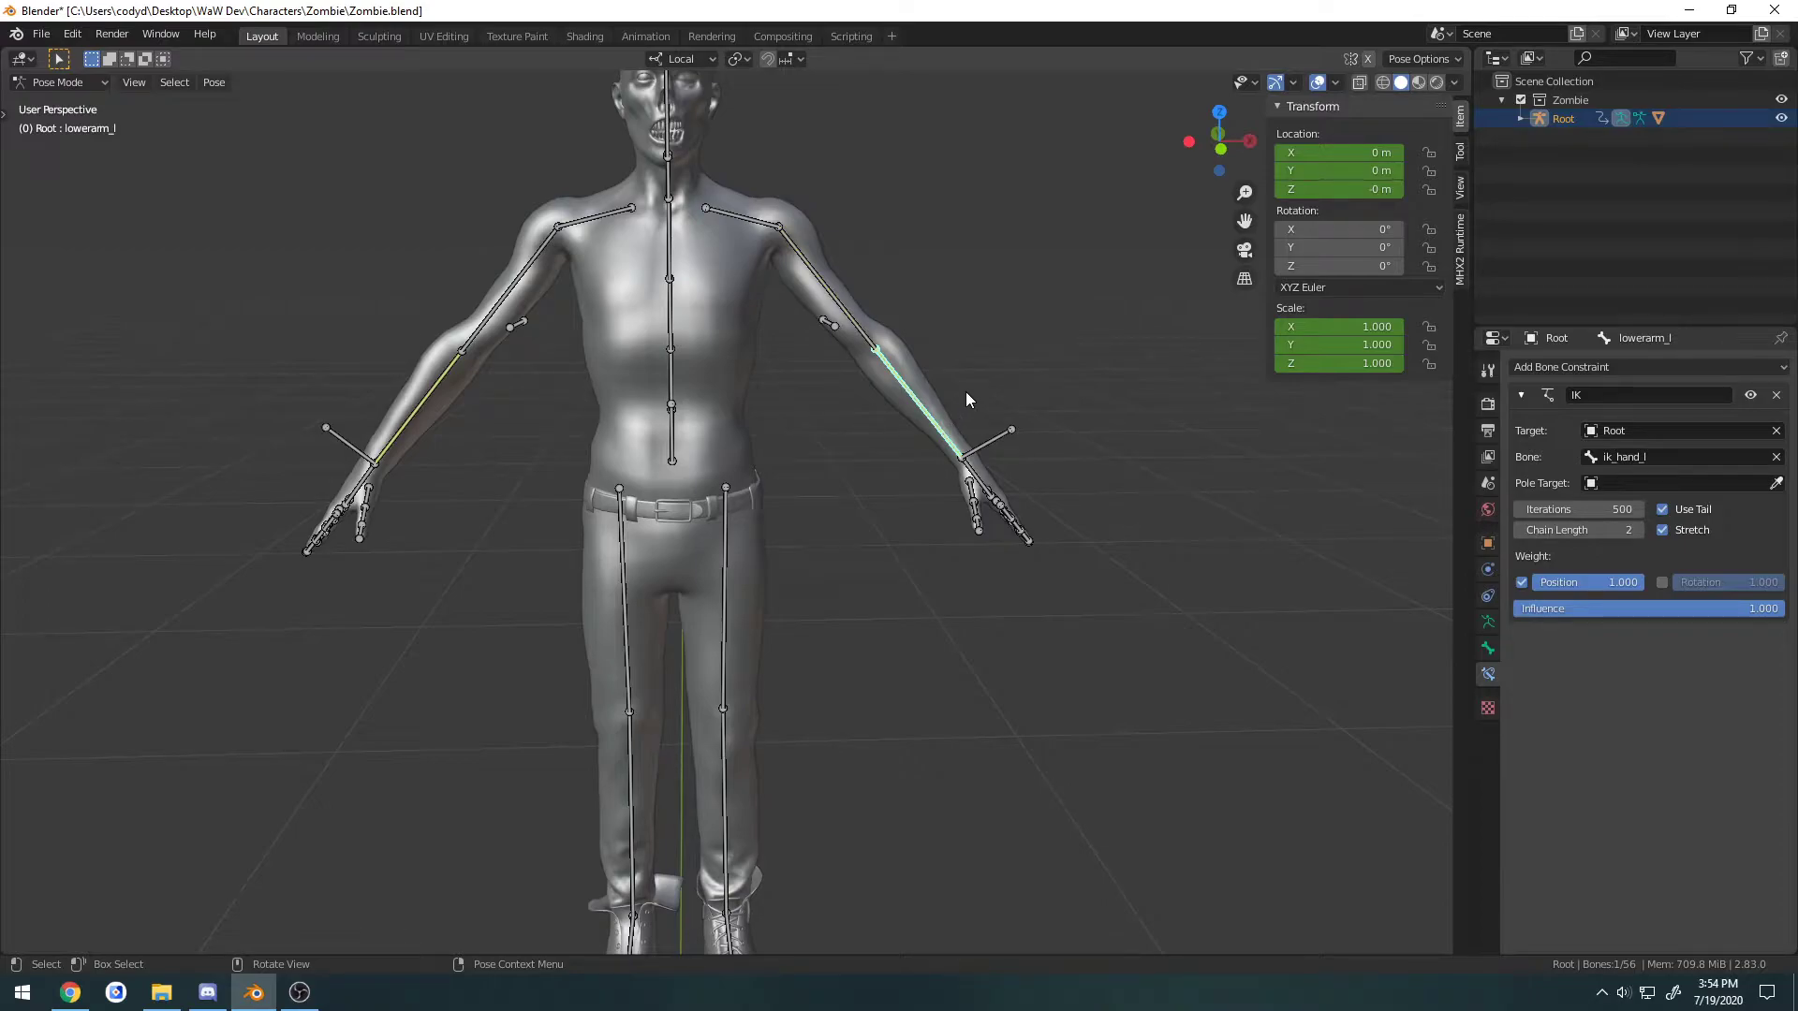
middle_drag(1386, 479, 1056, 447)
click(979, 483)
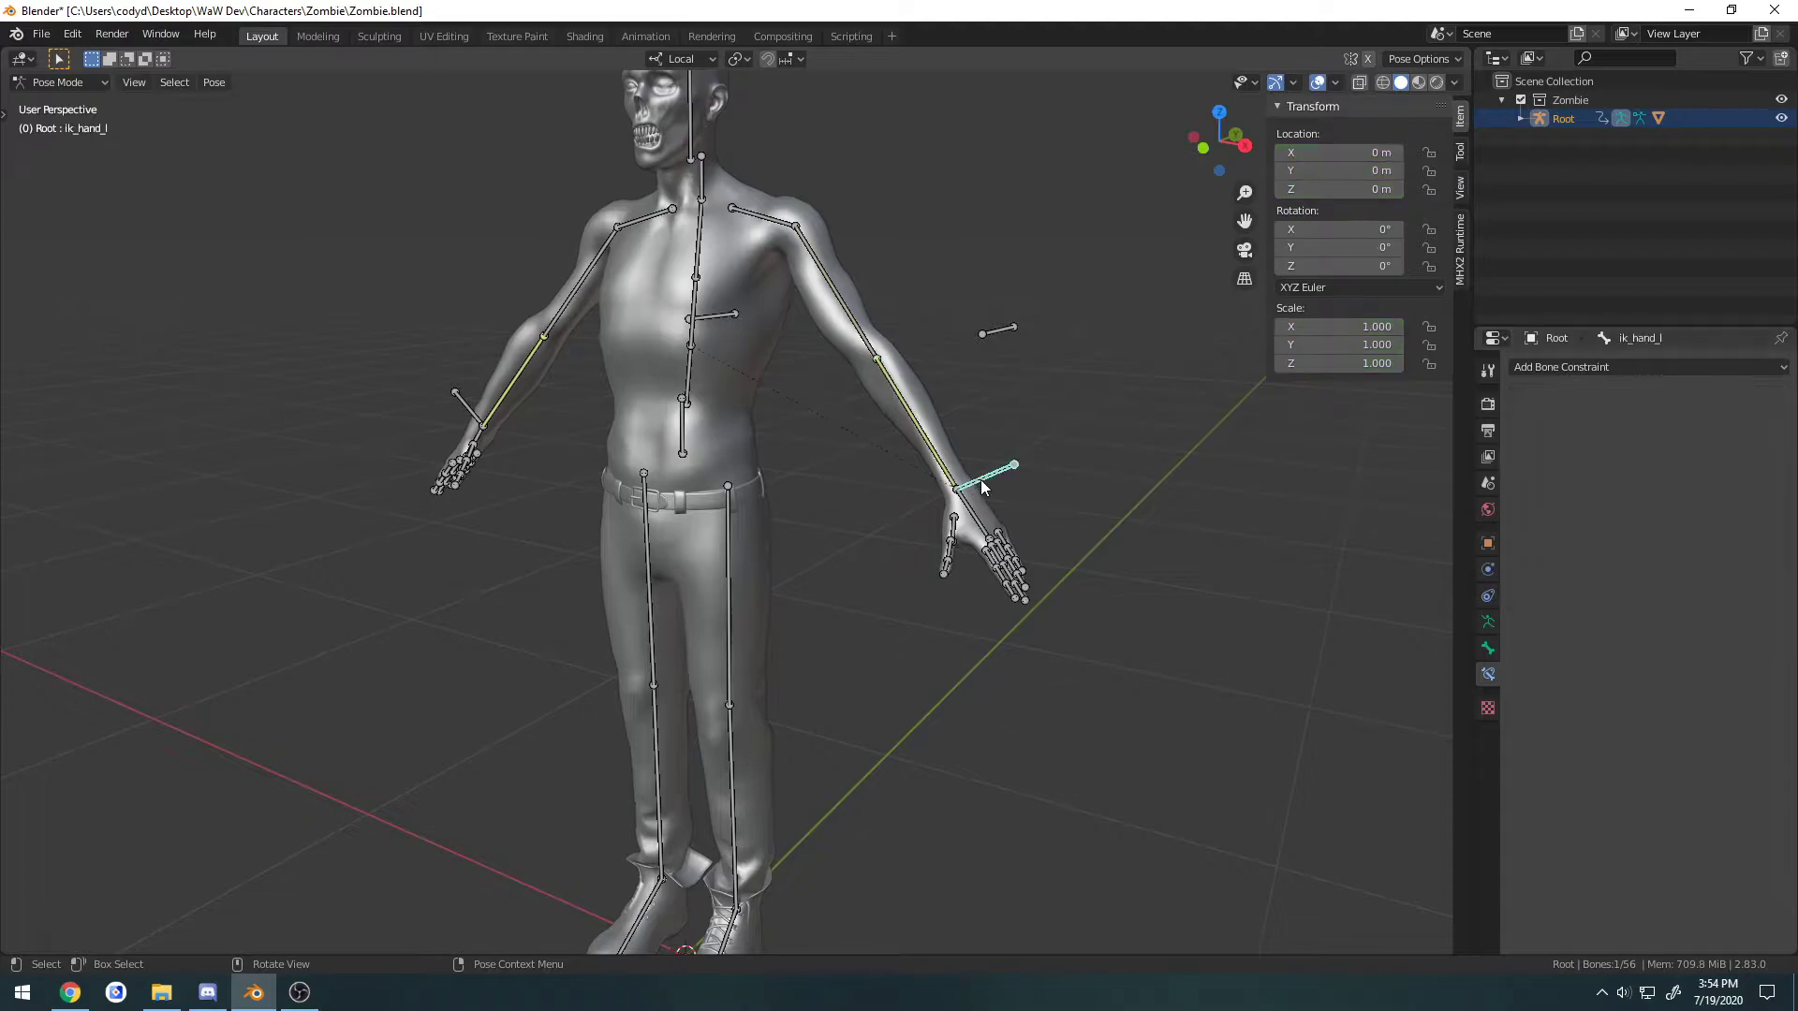
key(g)
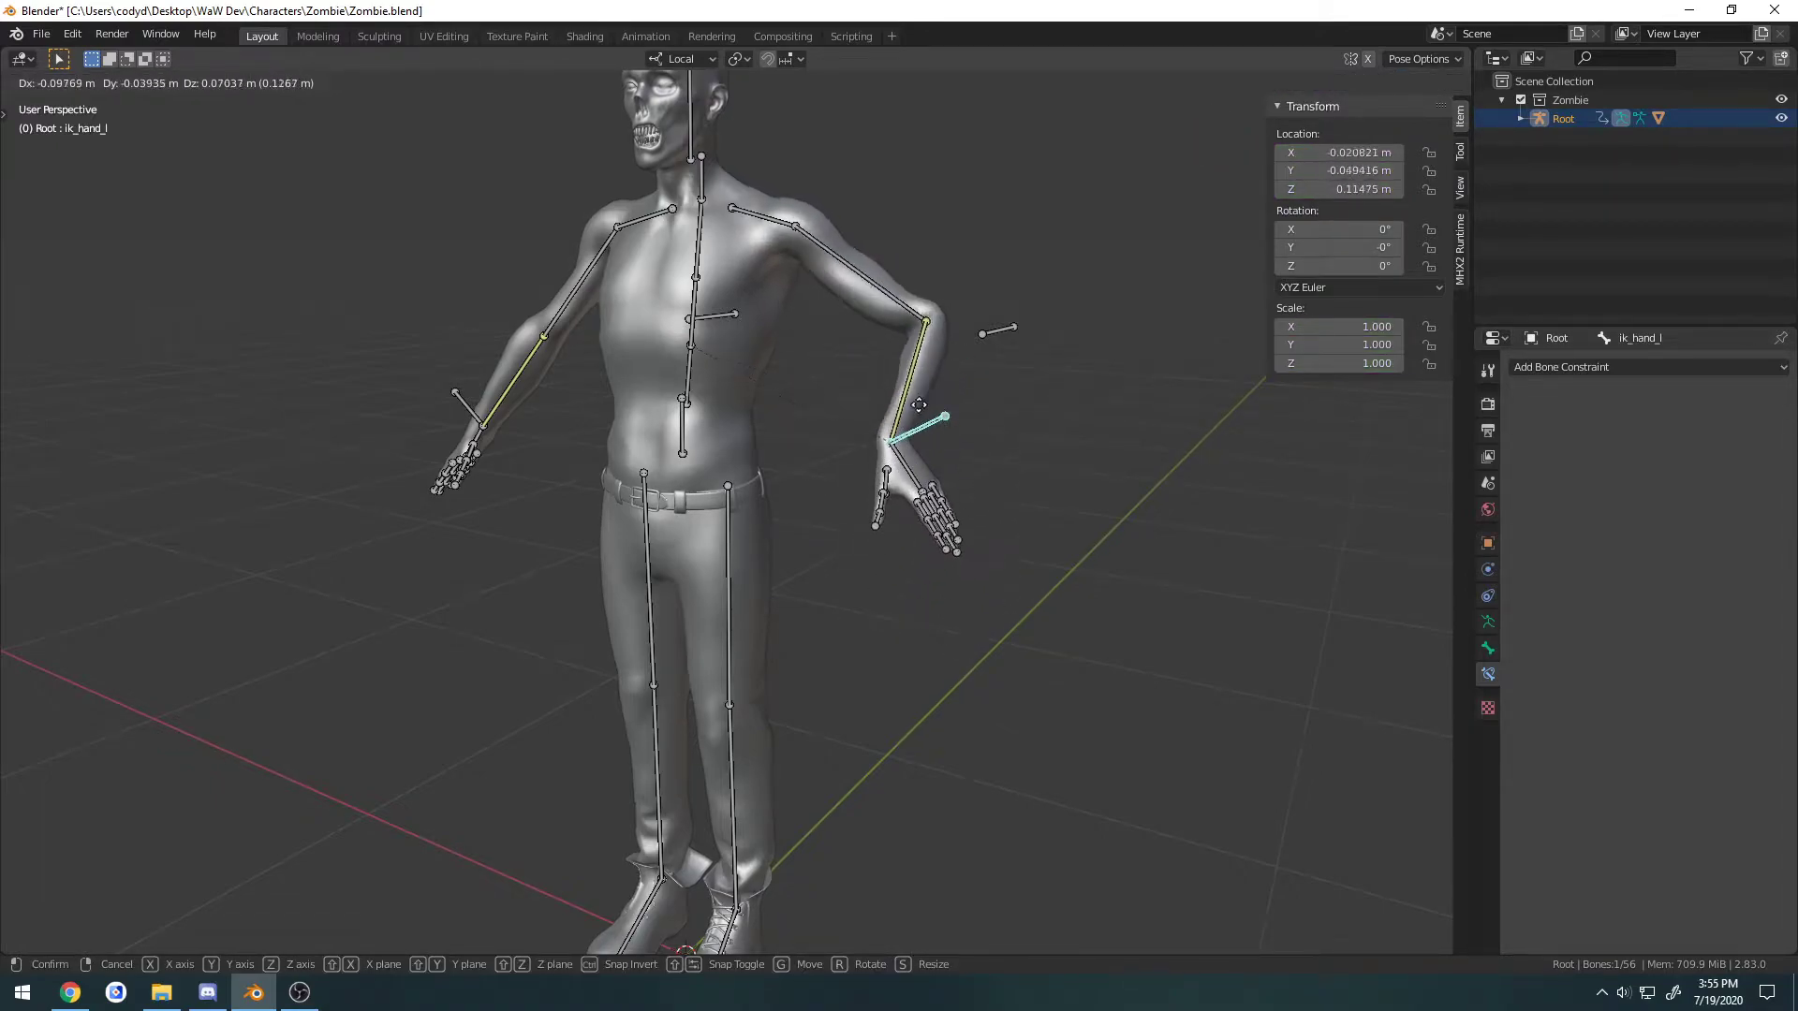
click(913, 424)
key(ctrl+z)
middle_drag(727, 437, 612, 440)
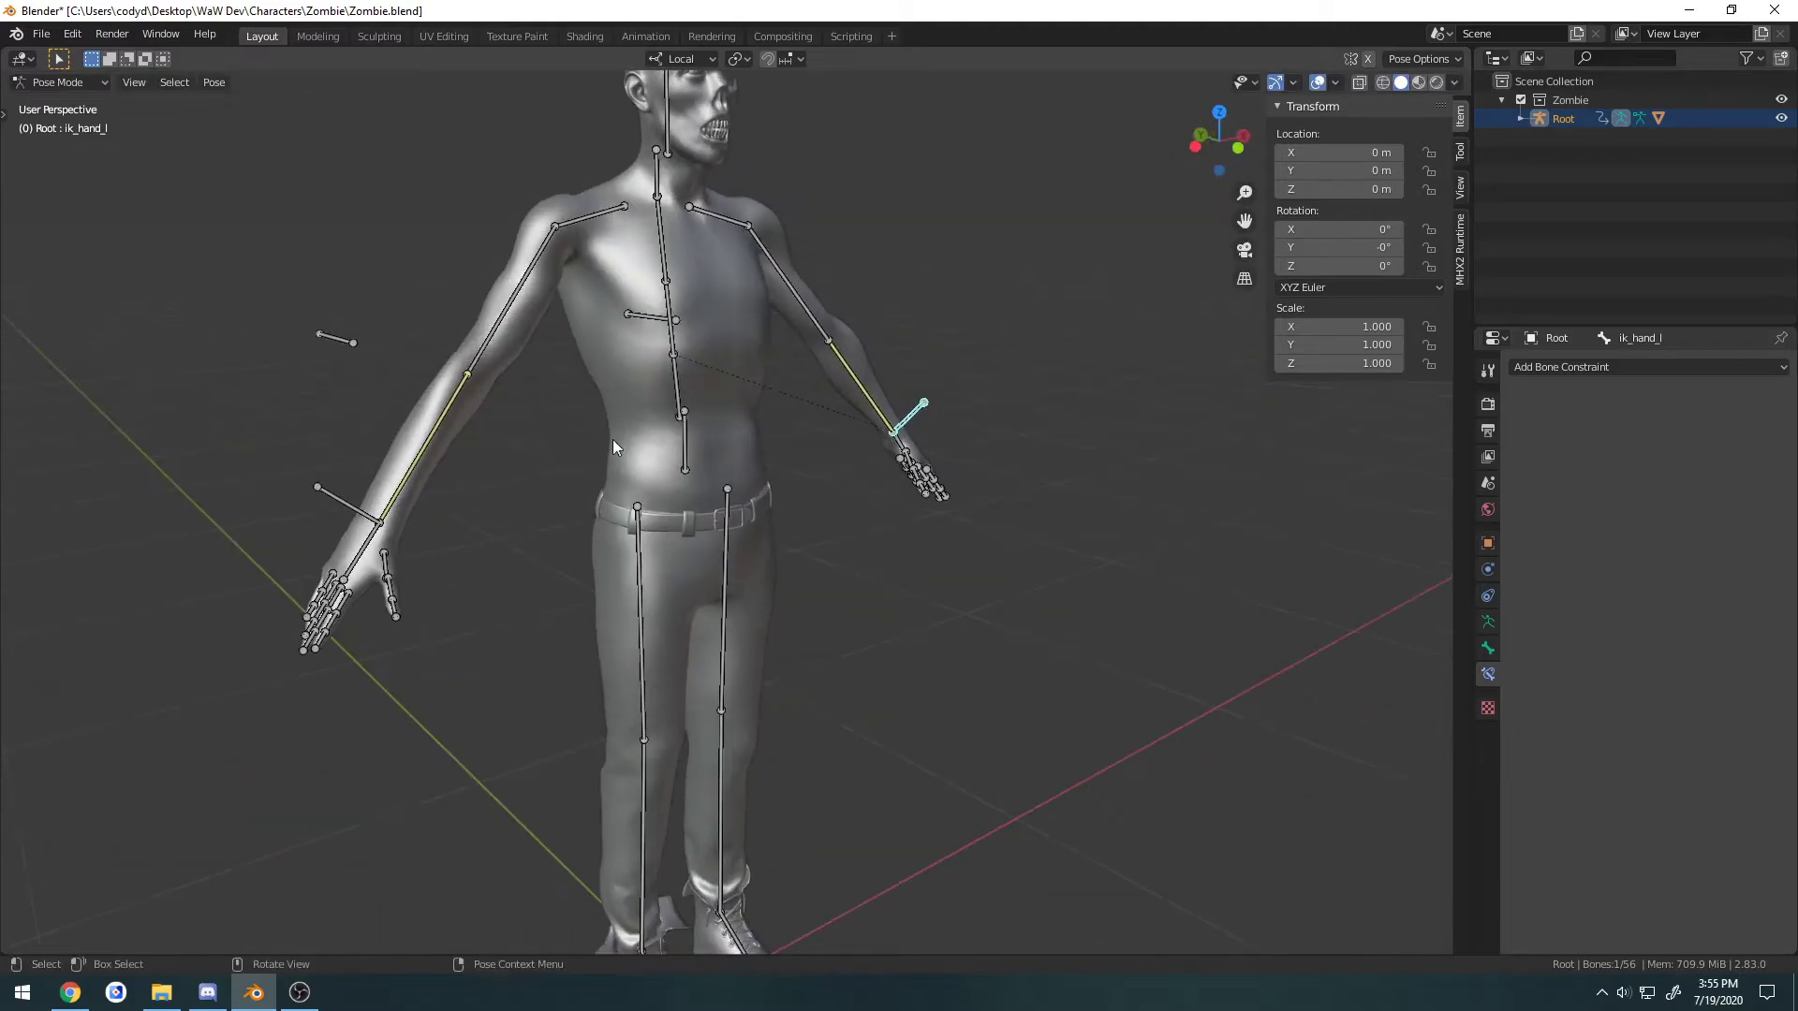
click(451, 414)
middle_drag(455, 415, 461, 571)
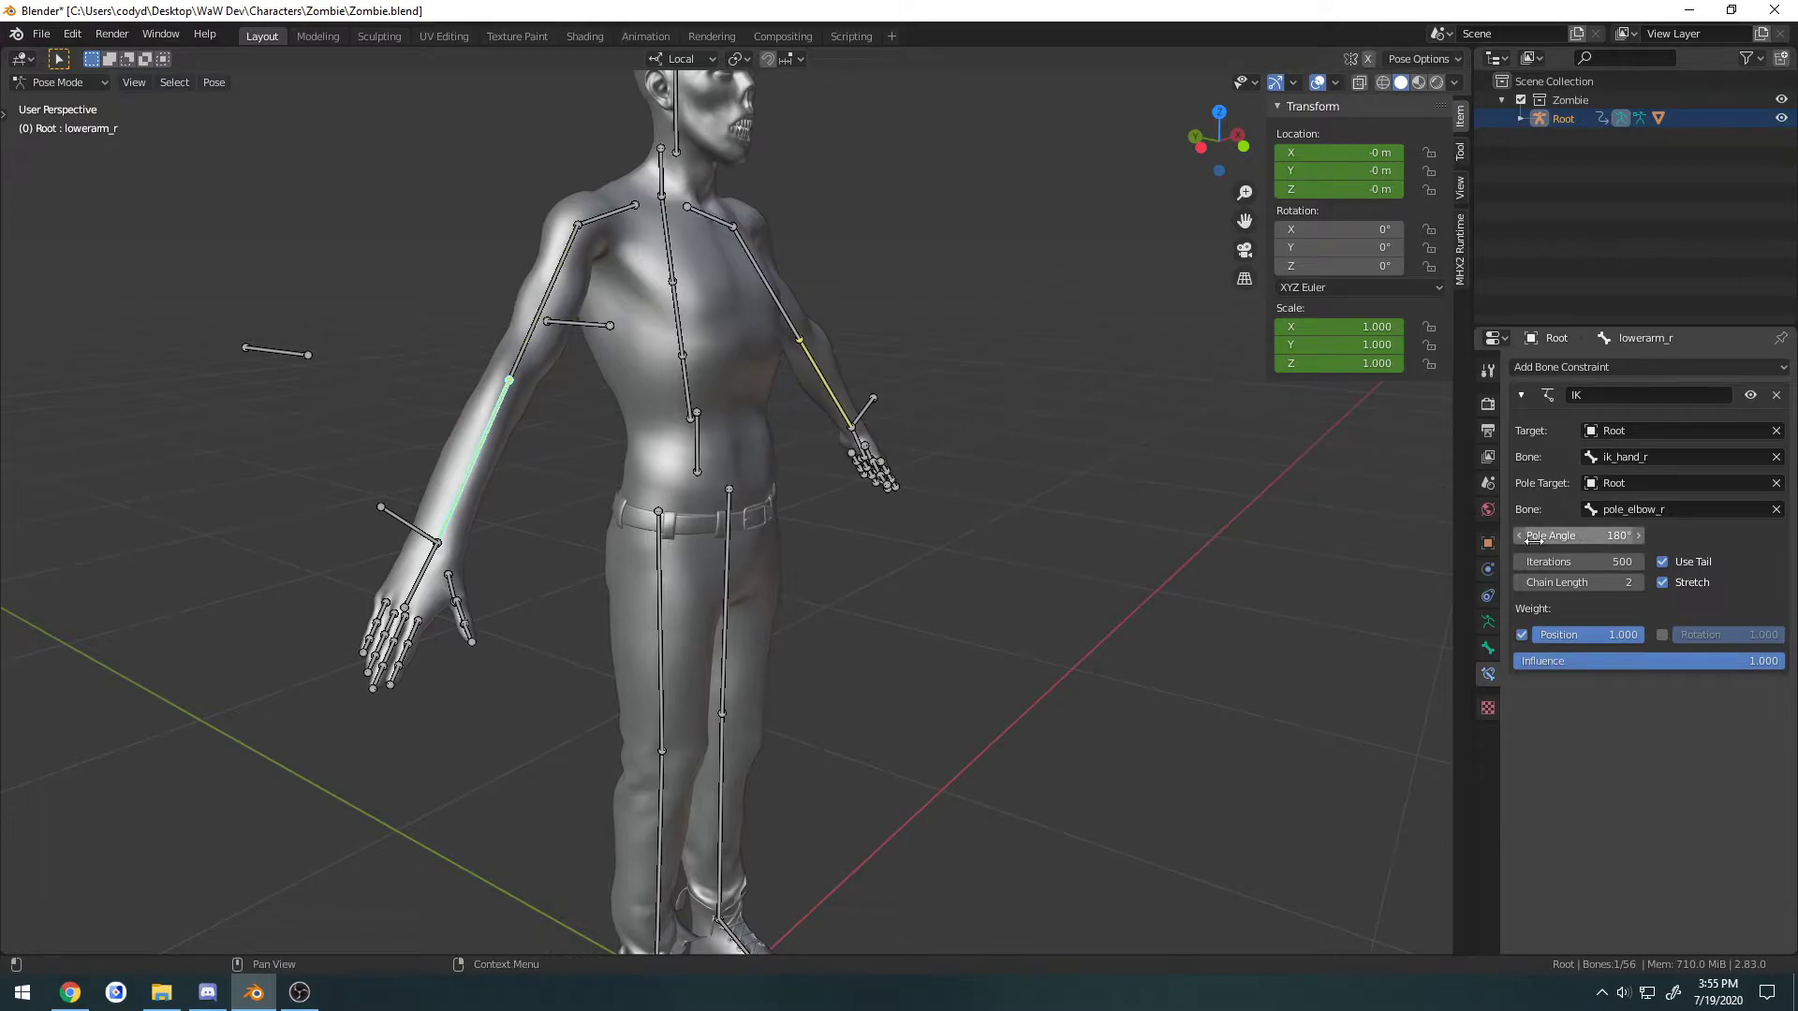
shift+middle_drag(740, 501, 1219, 550)
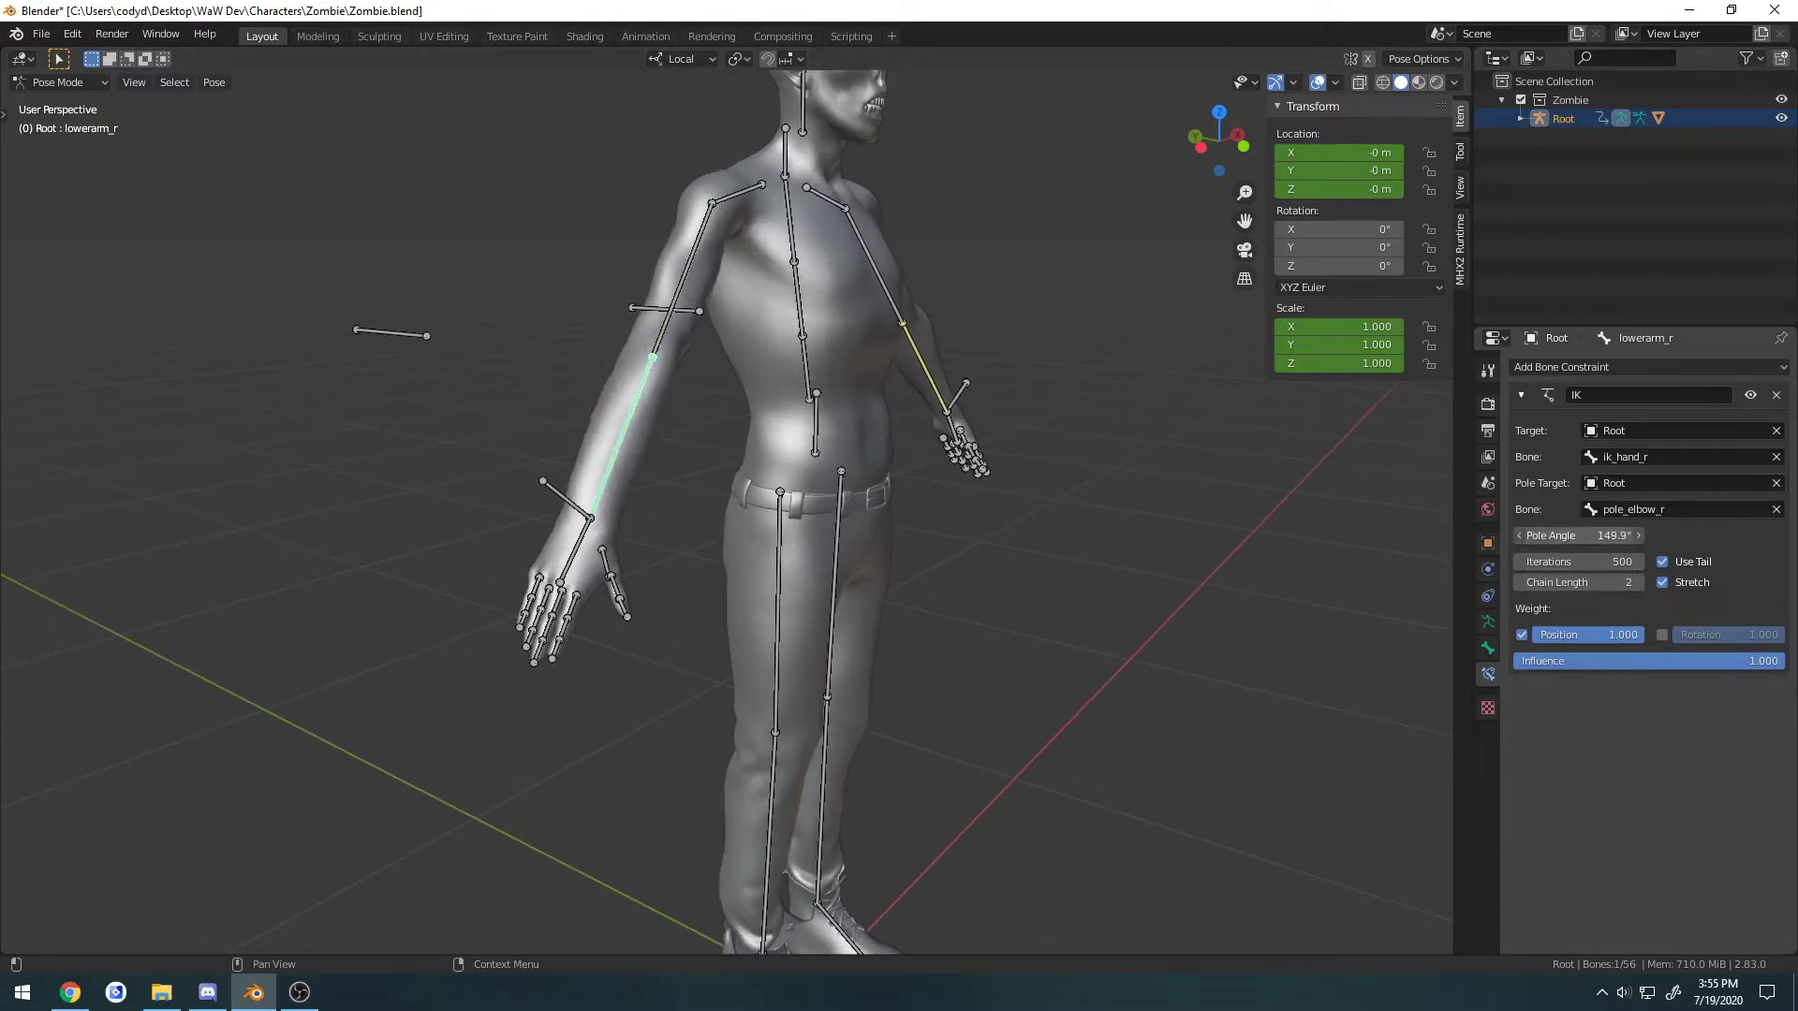
click(567, 500)
middle_drag(568, 500, 618, 496)
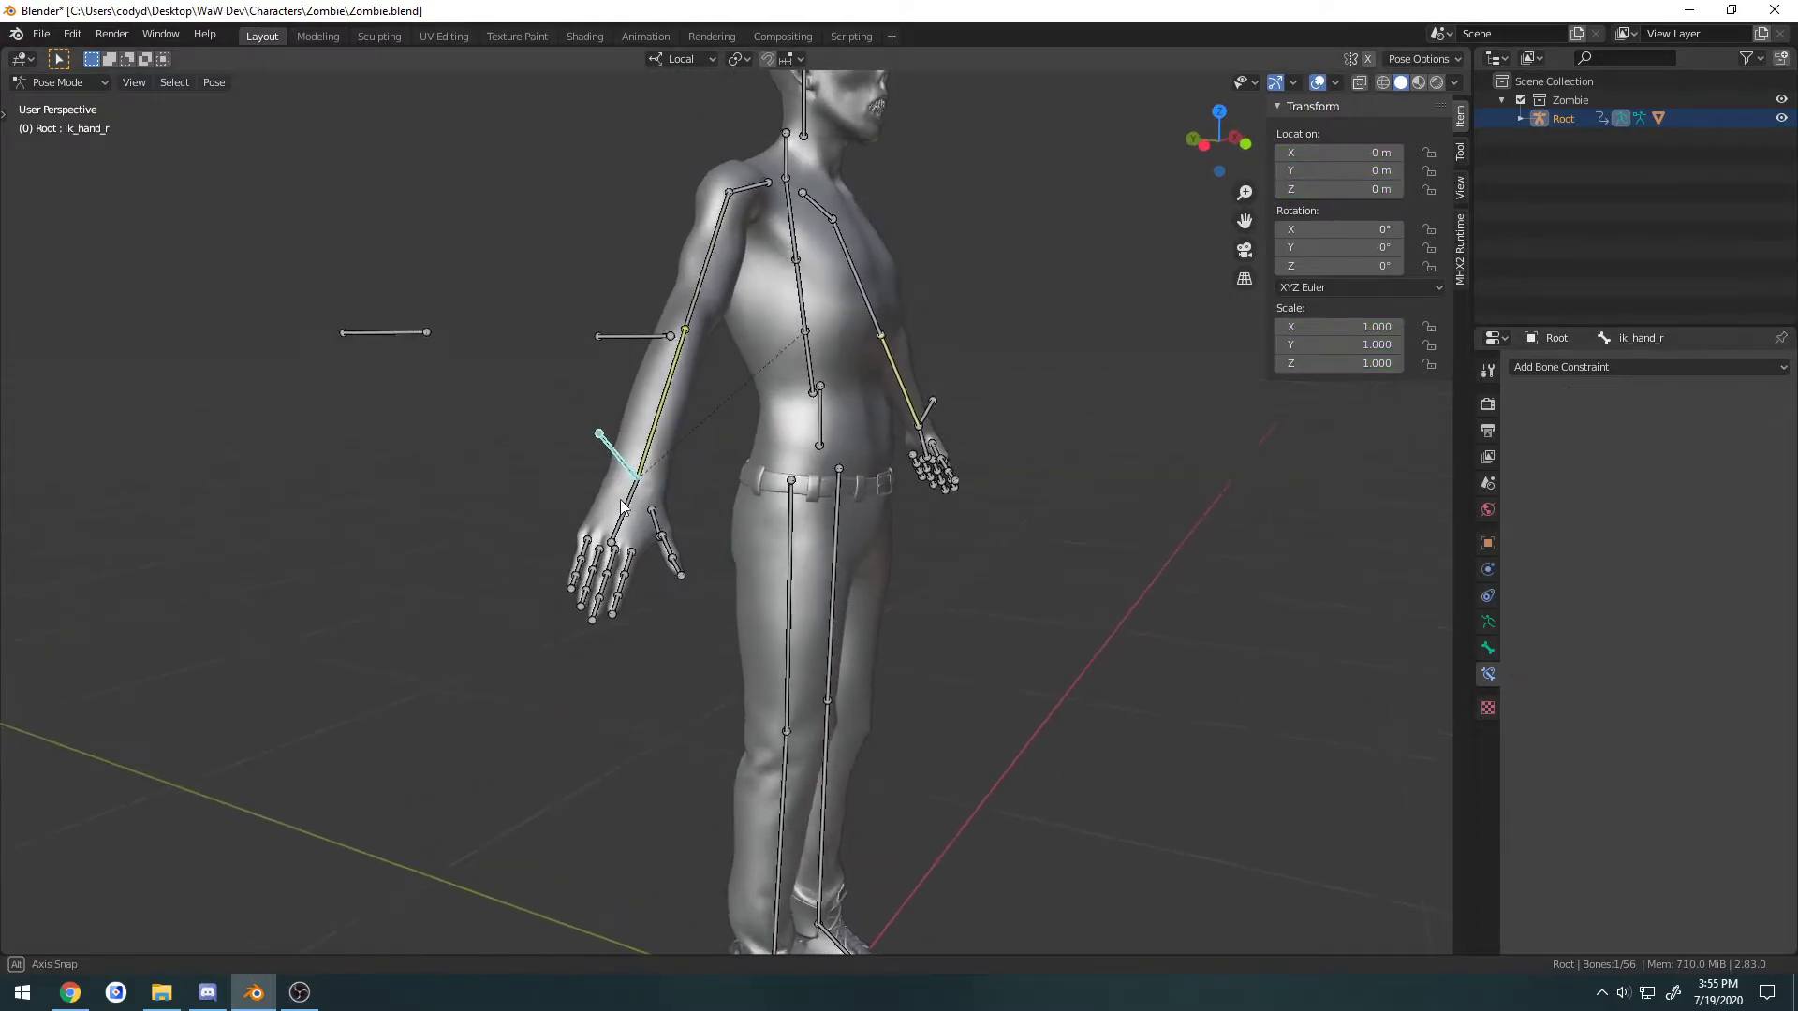
key(g)
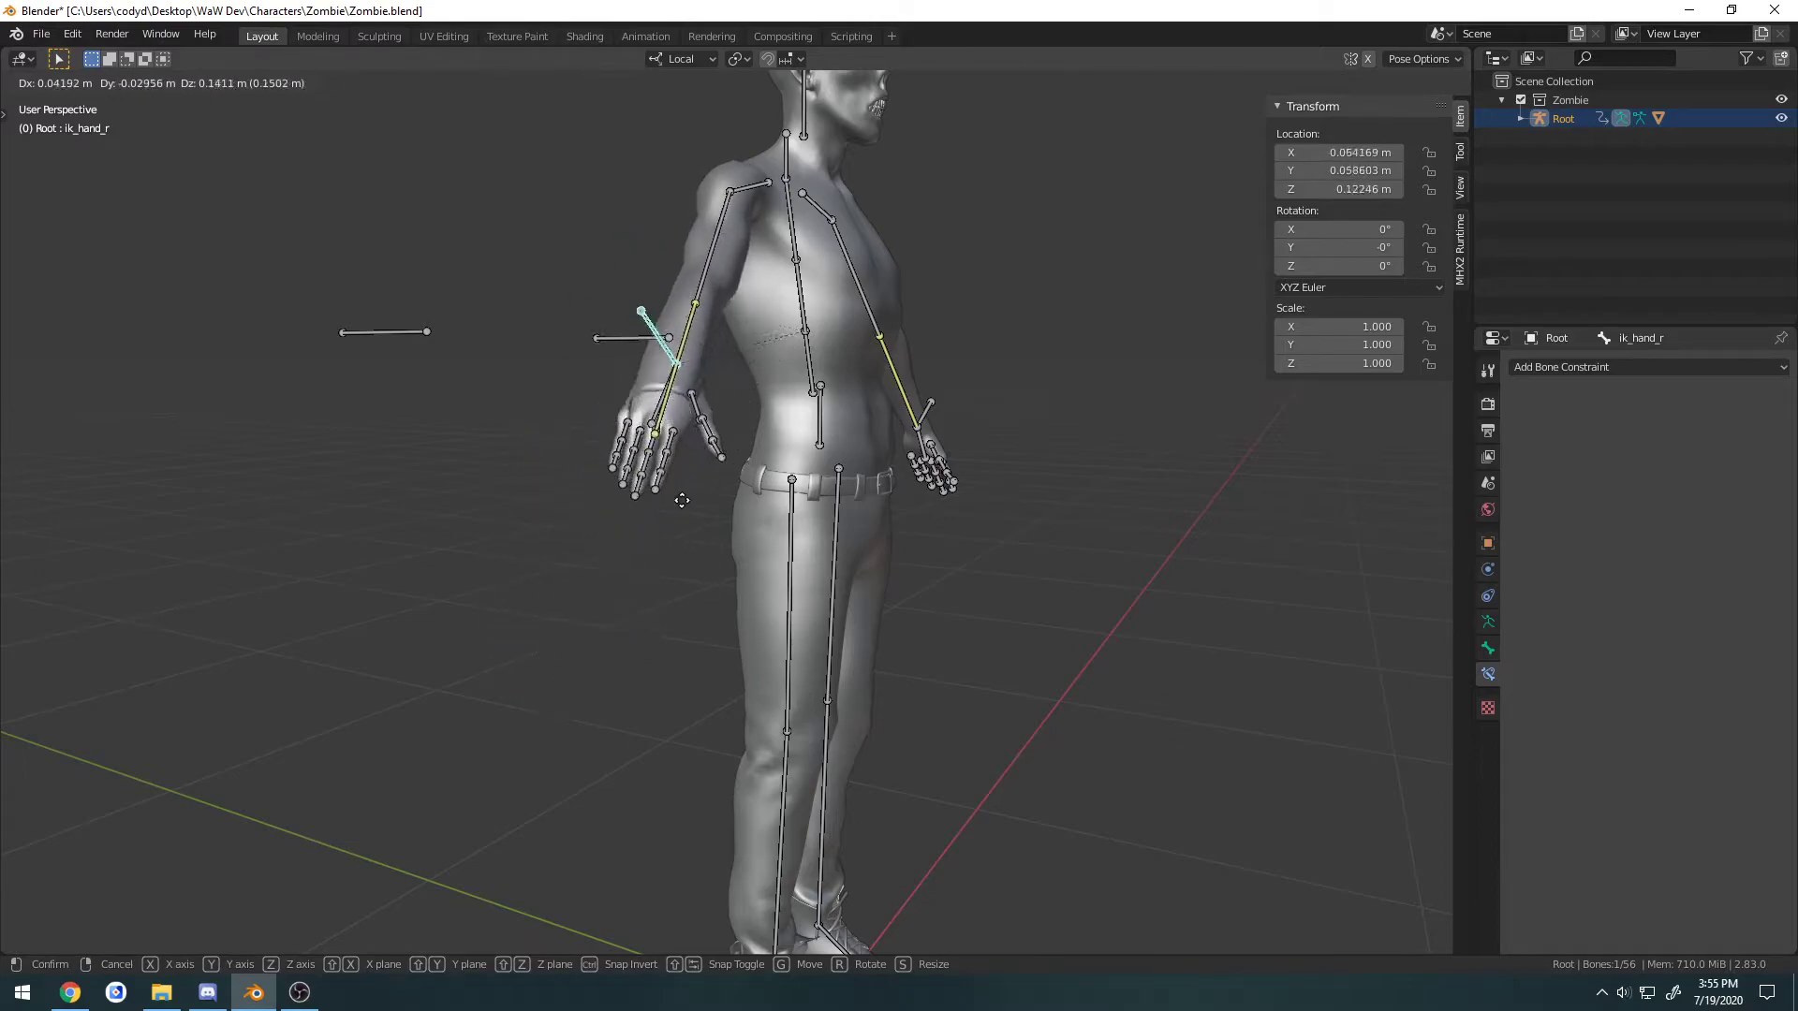
click(682, 503)
key(ctrl+z)
middle_drag(1126, 508, 874, 513)
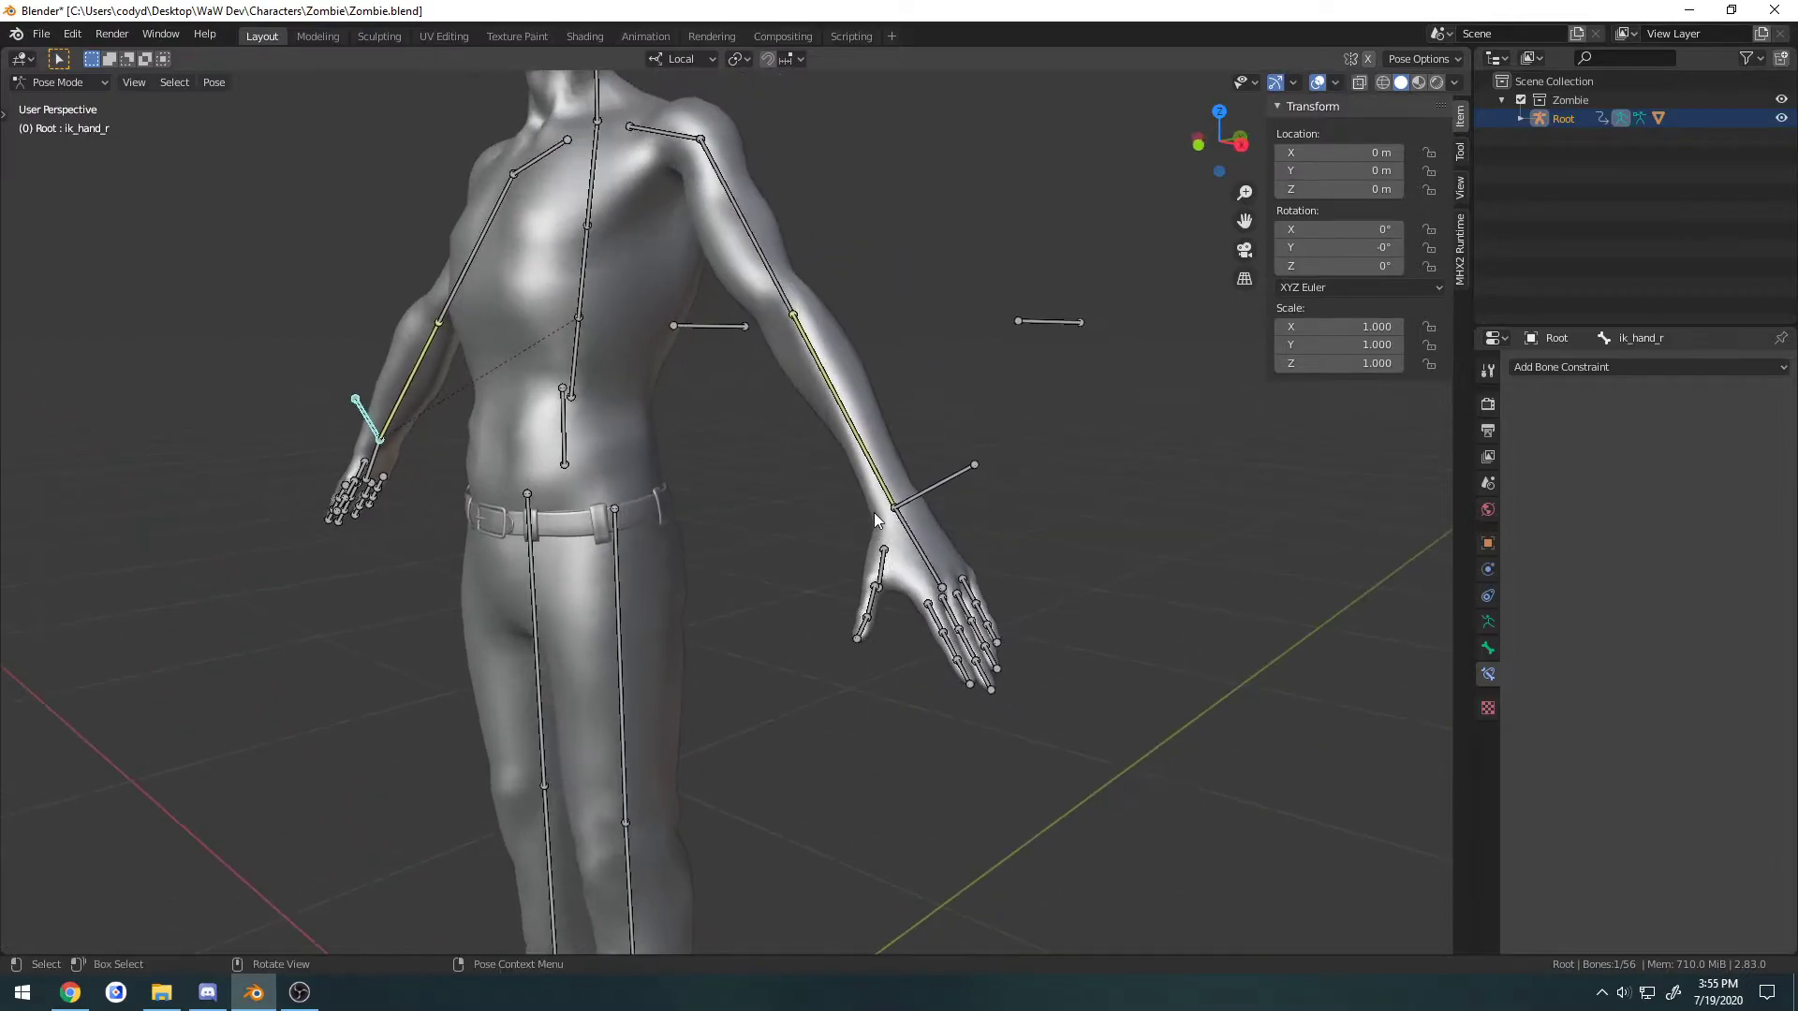
Set lowerarm_l's IK pole target to the pole_elbow_l bone with the eyedropper.
click(867, 454)
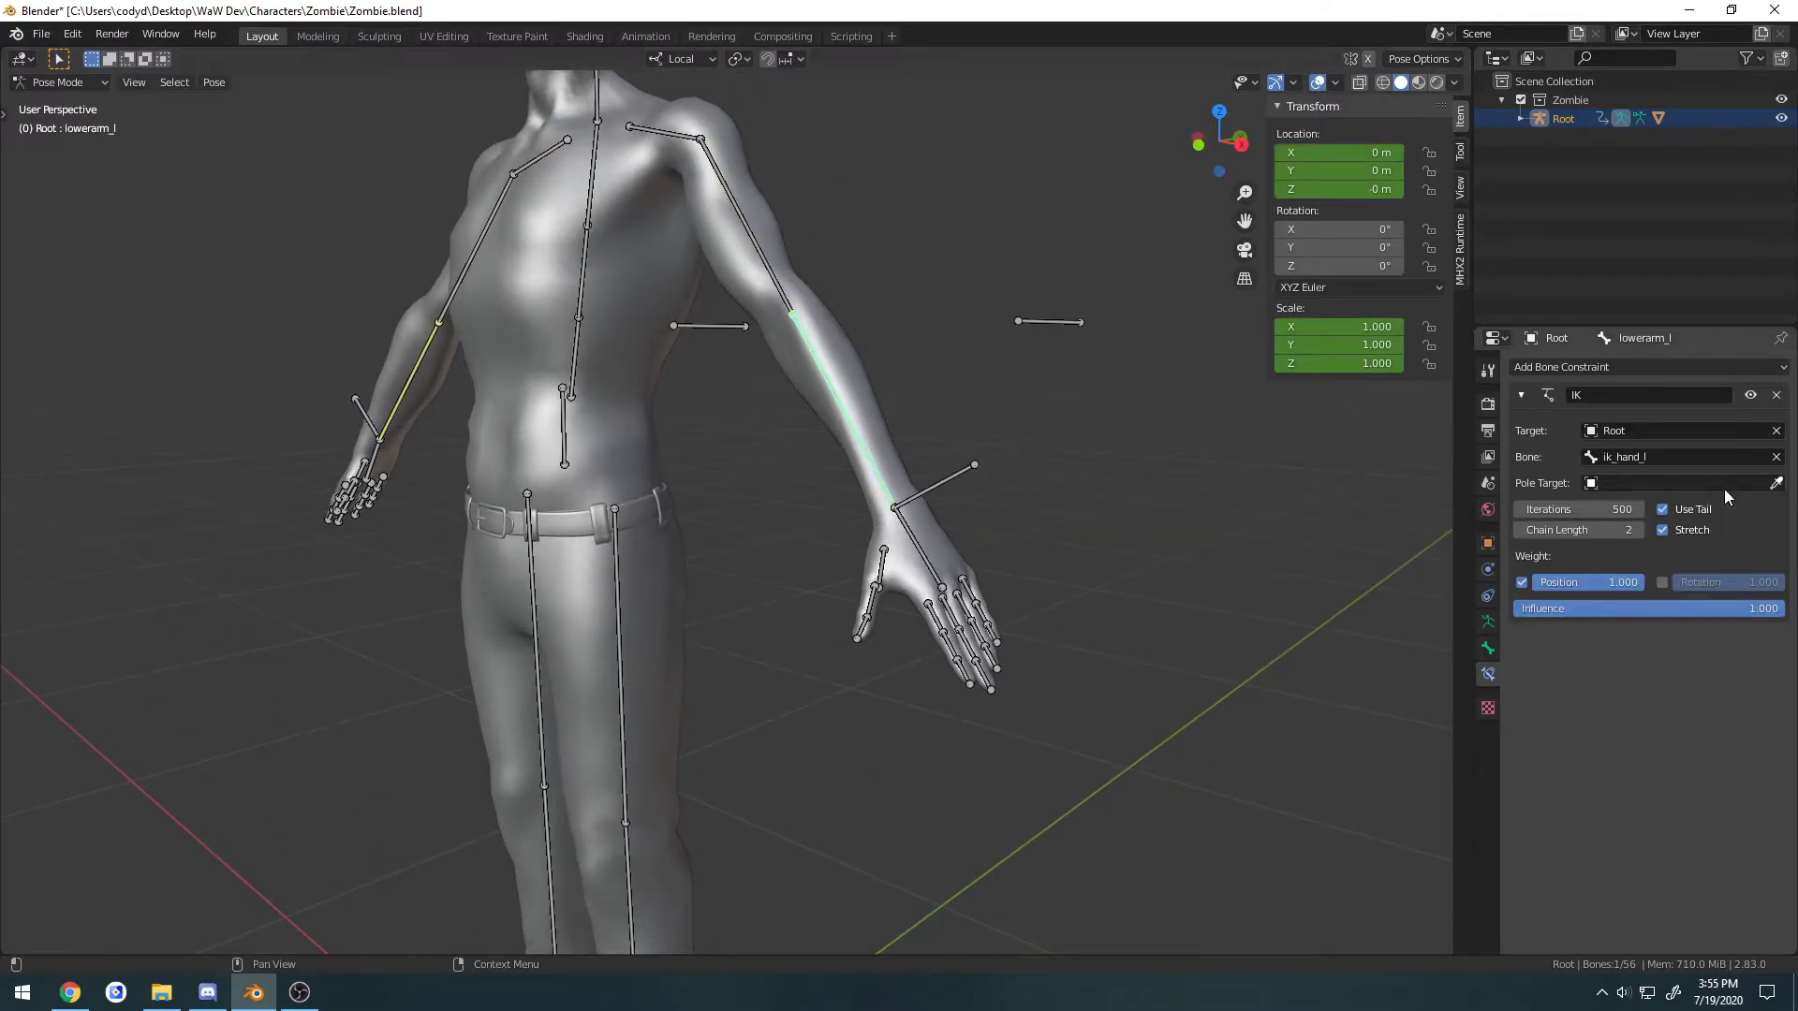
click(1777, 483)
click(1081, 316)
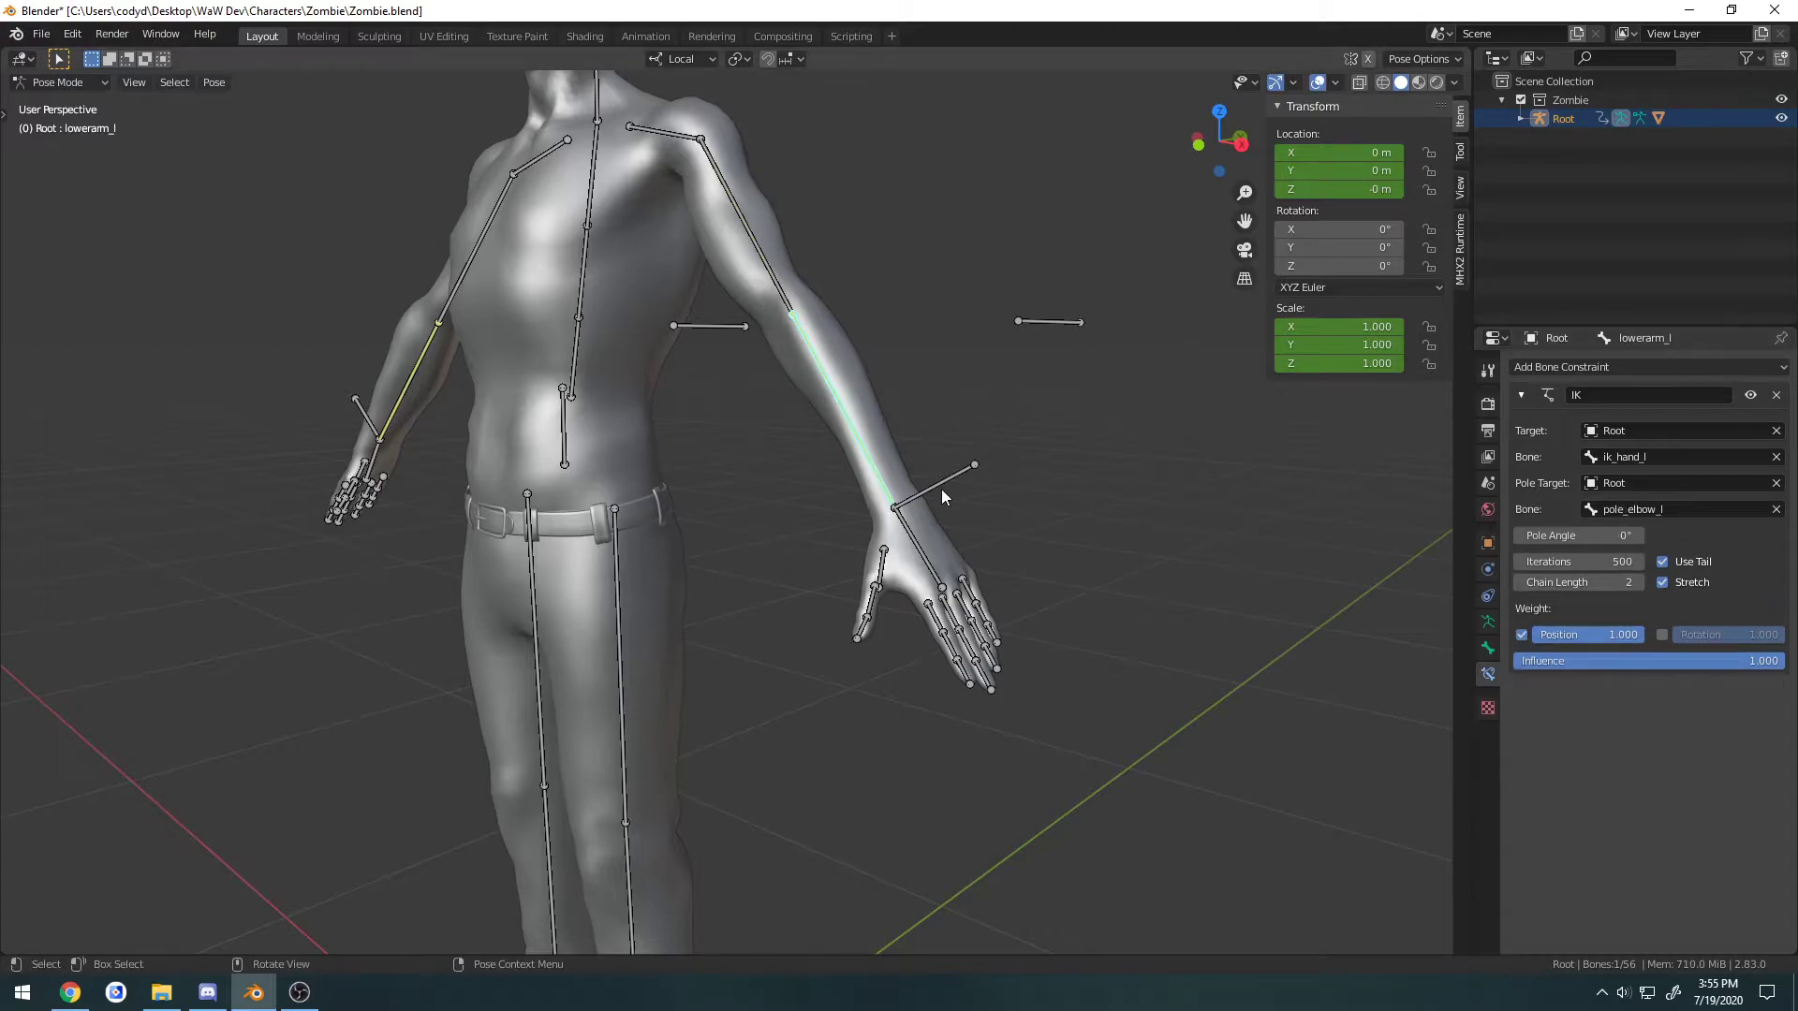
Test-move ik_hand_l to check the elbow bend, then reset its location to 0 m.
click(941, 489)
key(g)
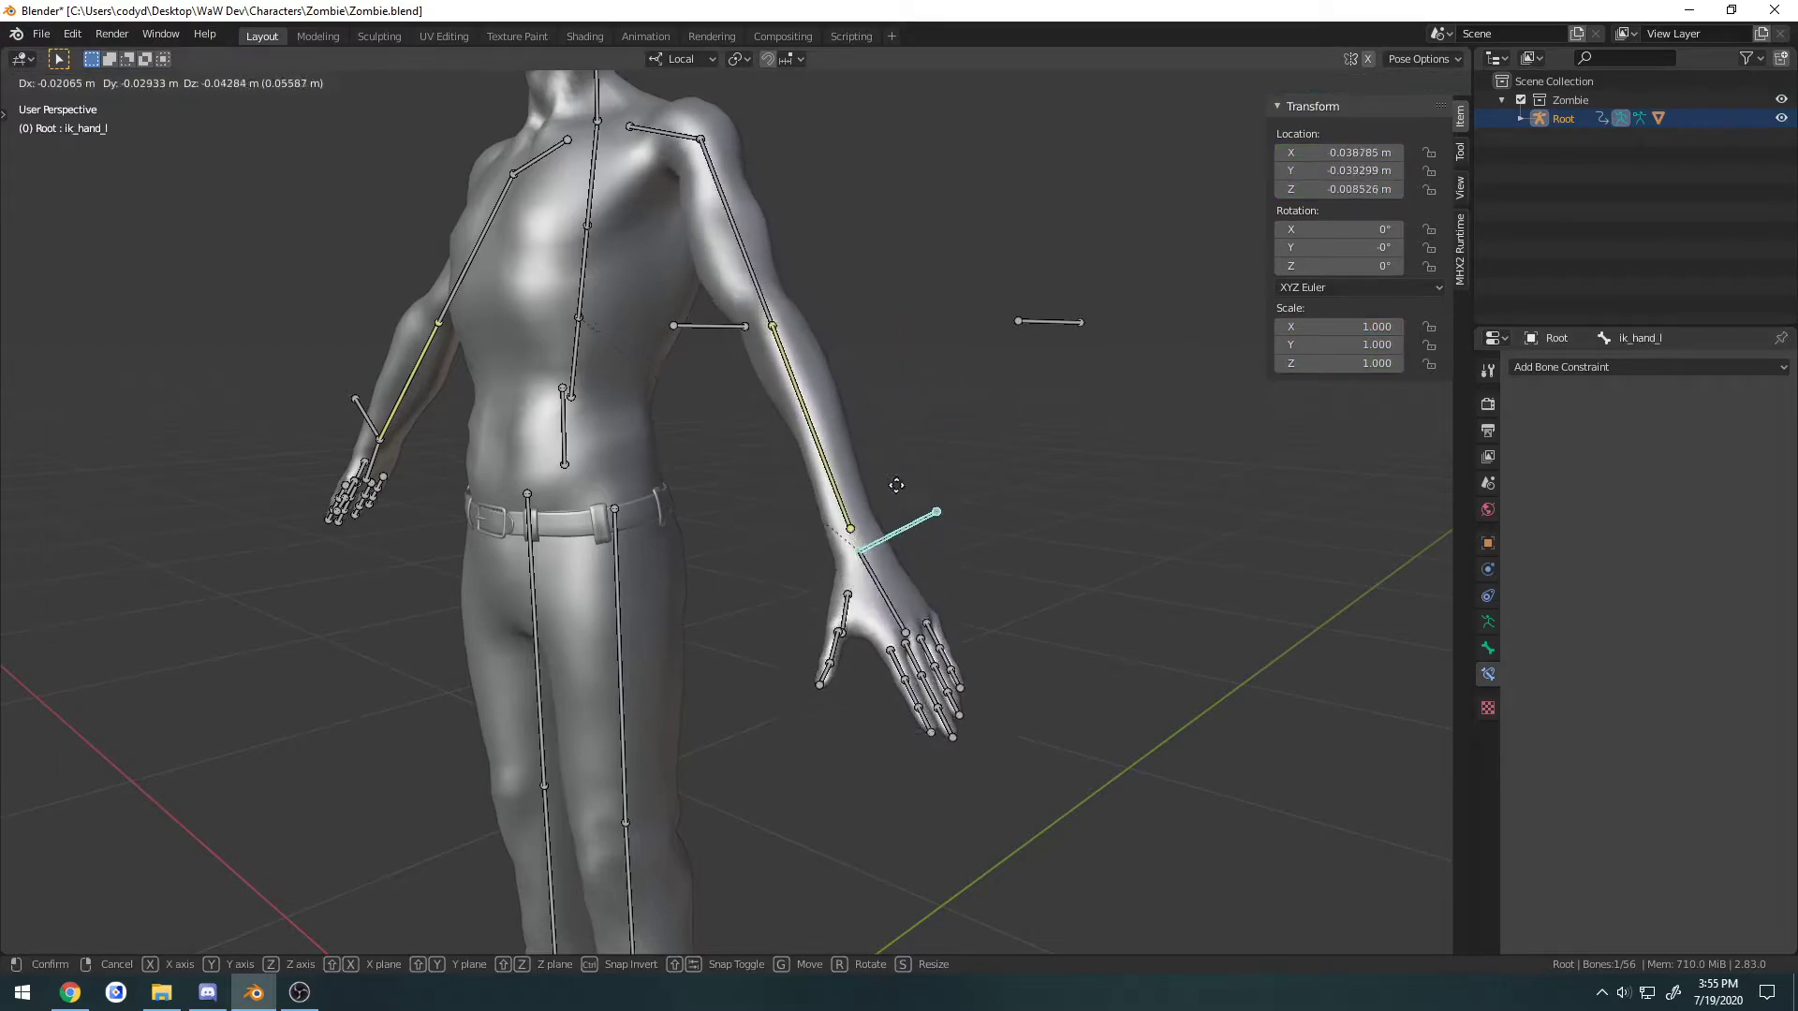
click(890, 431)
key(alt+g)
middle_drag(968, 438, 919, 463)
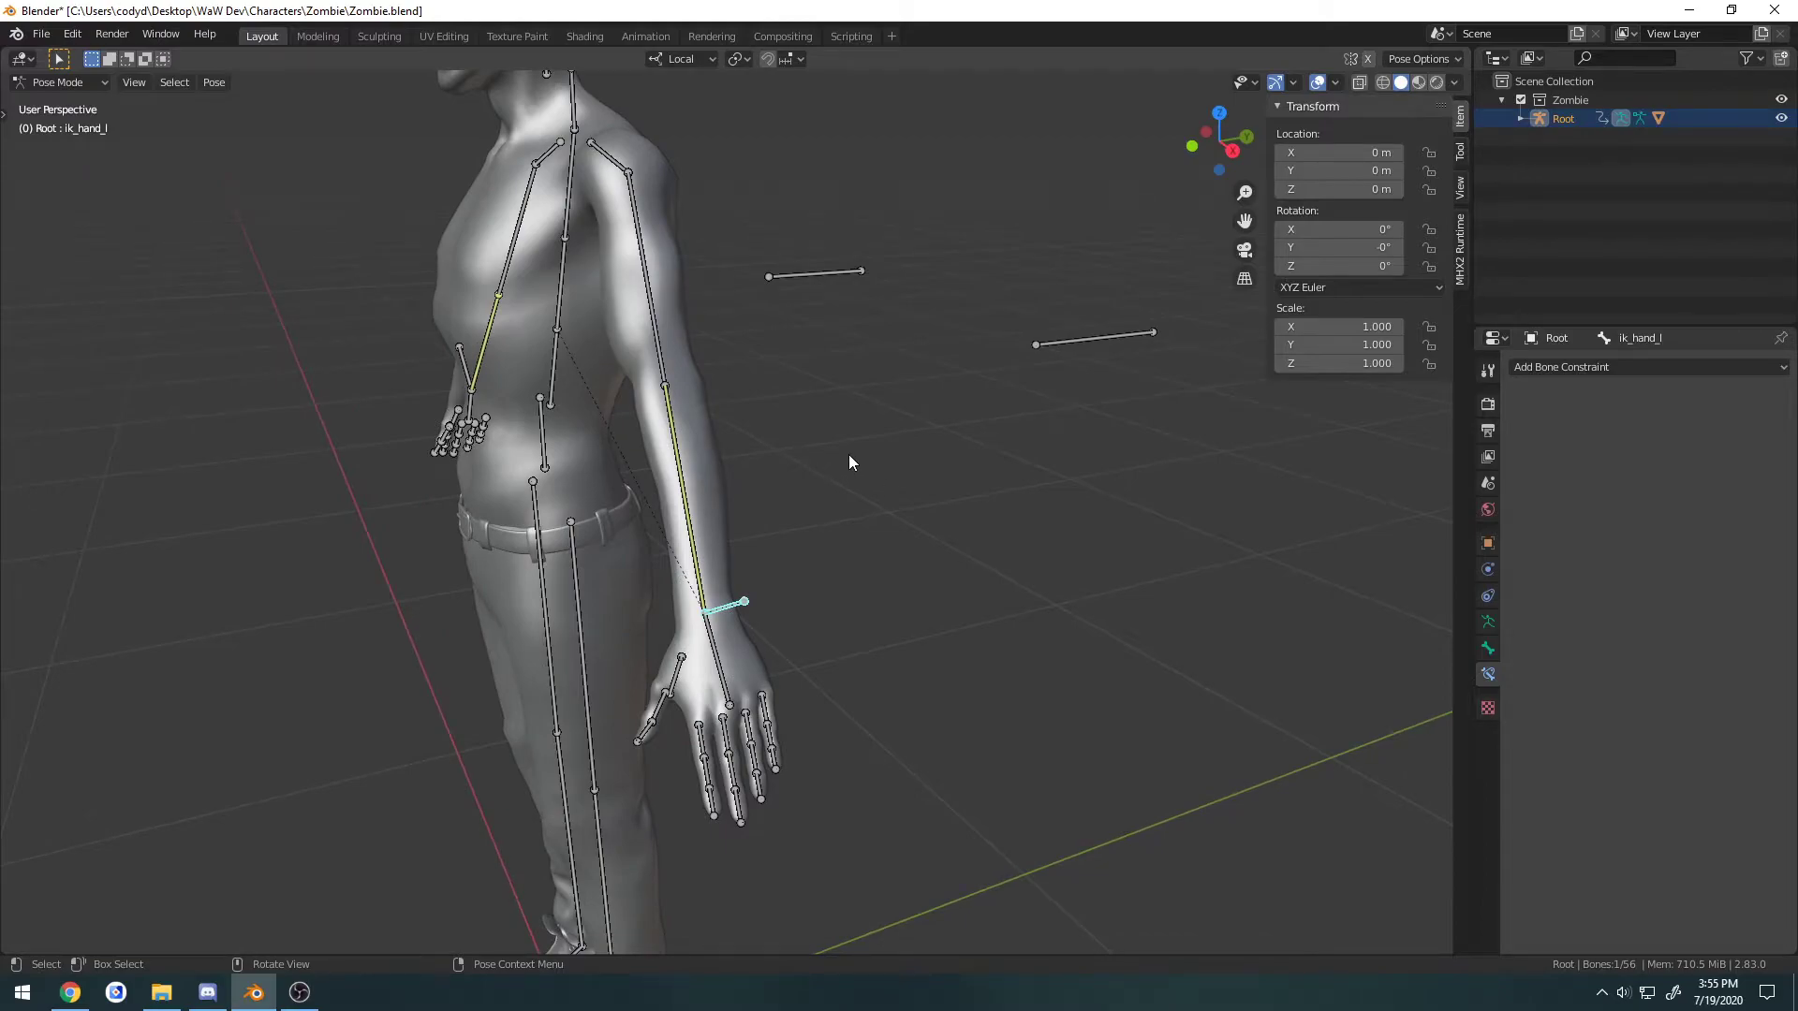
Put the Root armature into Edit Mode from the Ctrl+Tab pie and orbit around the left arm.
key(ctrl+Tab)
click(901, 463)
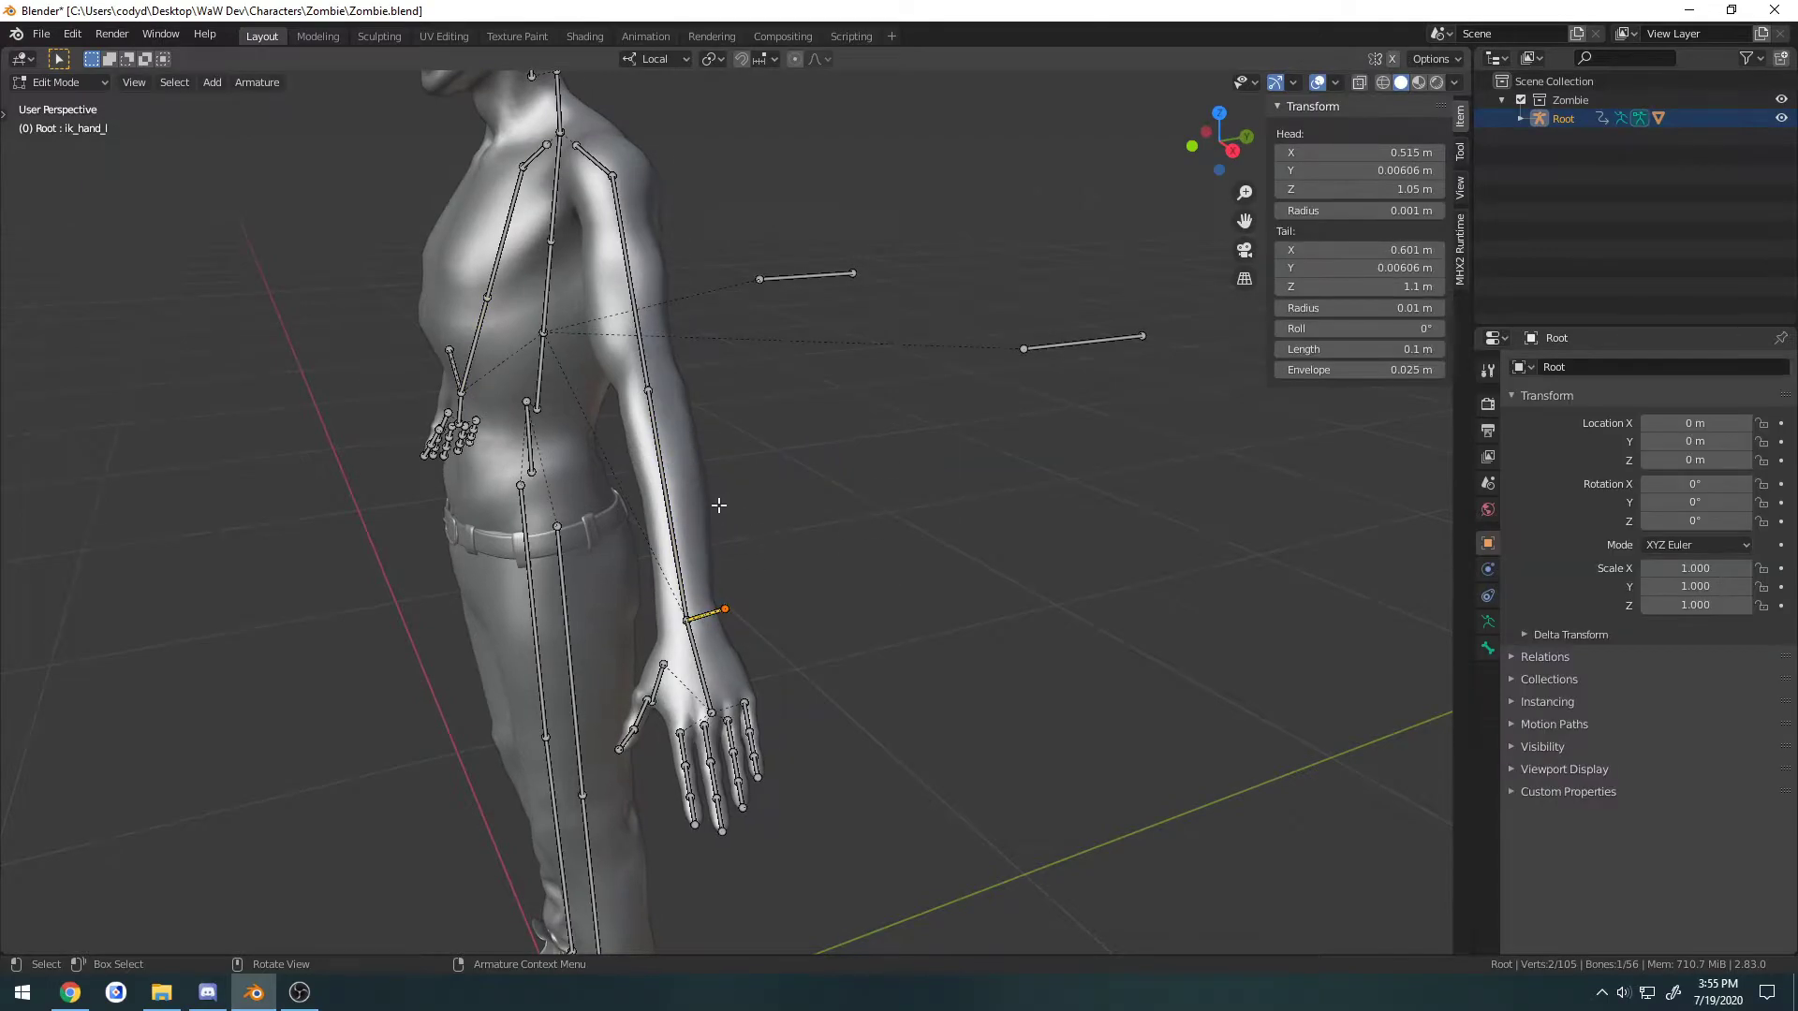
middle_drag(643, 412, 652, 324)
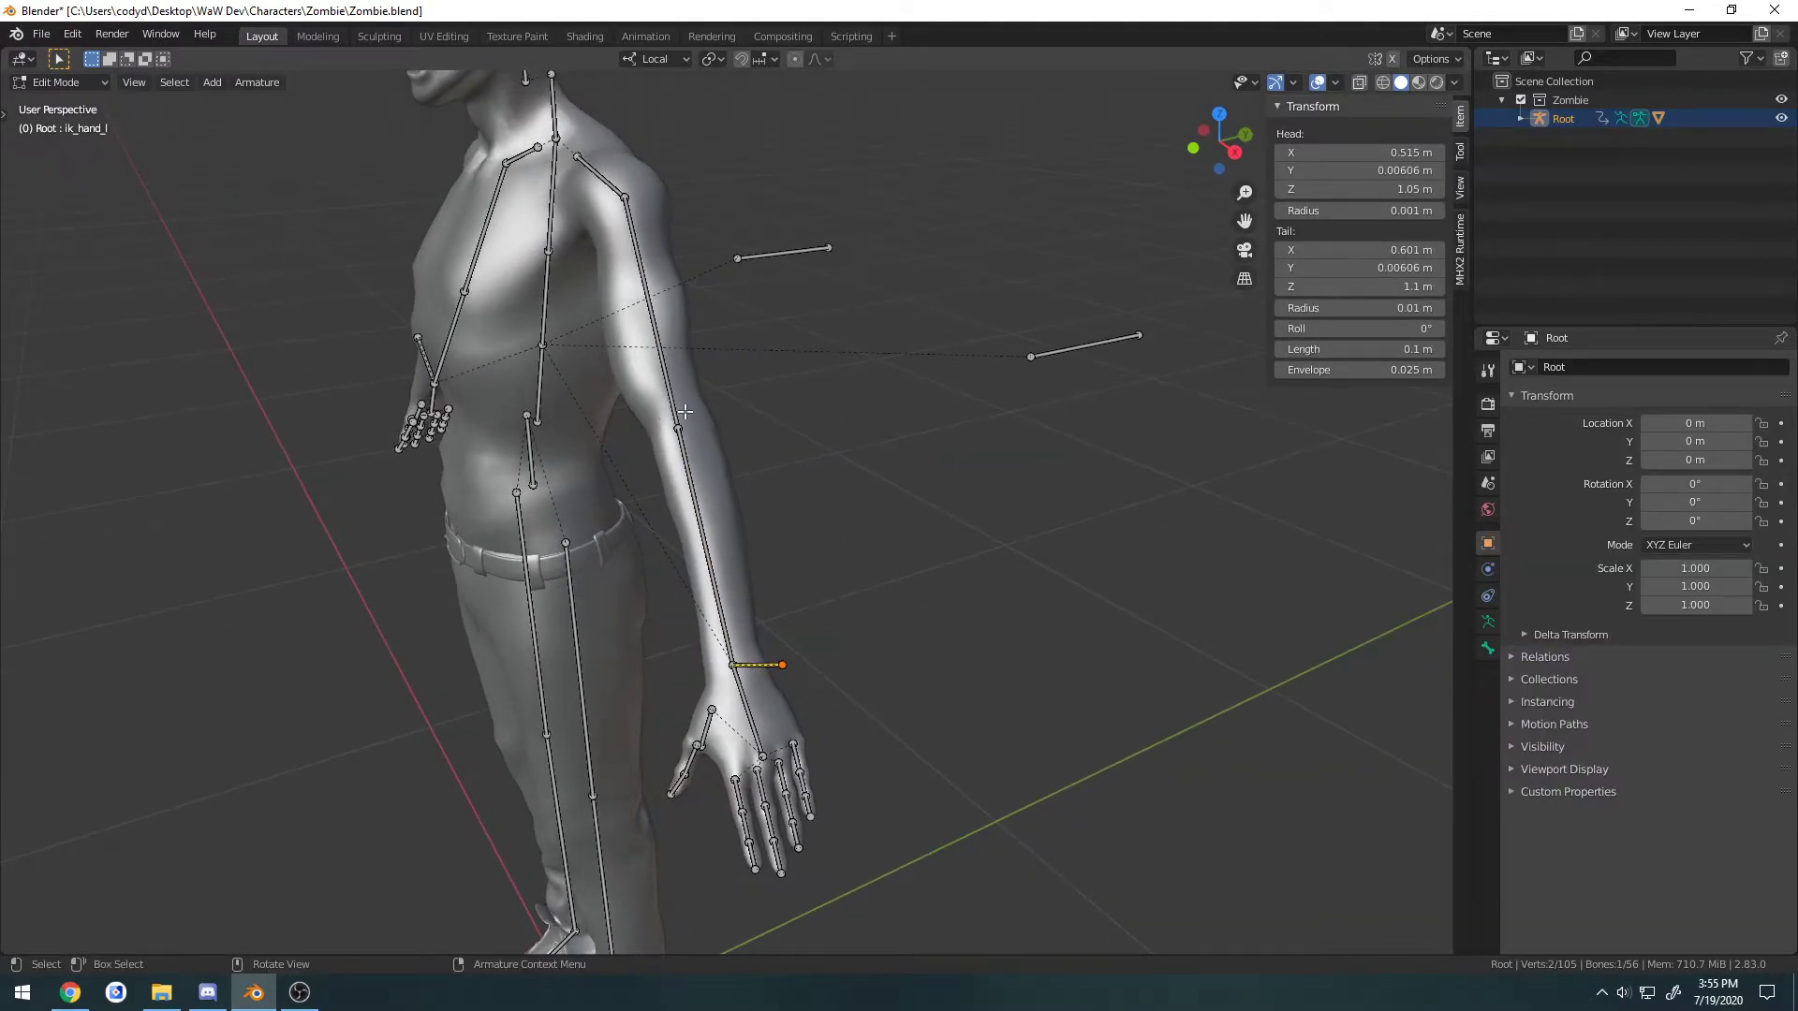
middle_drag(792, 469, 815, 452)
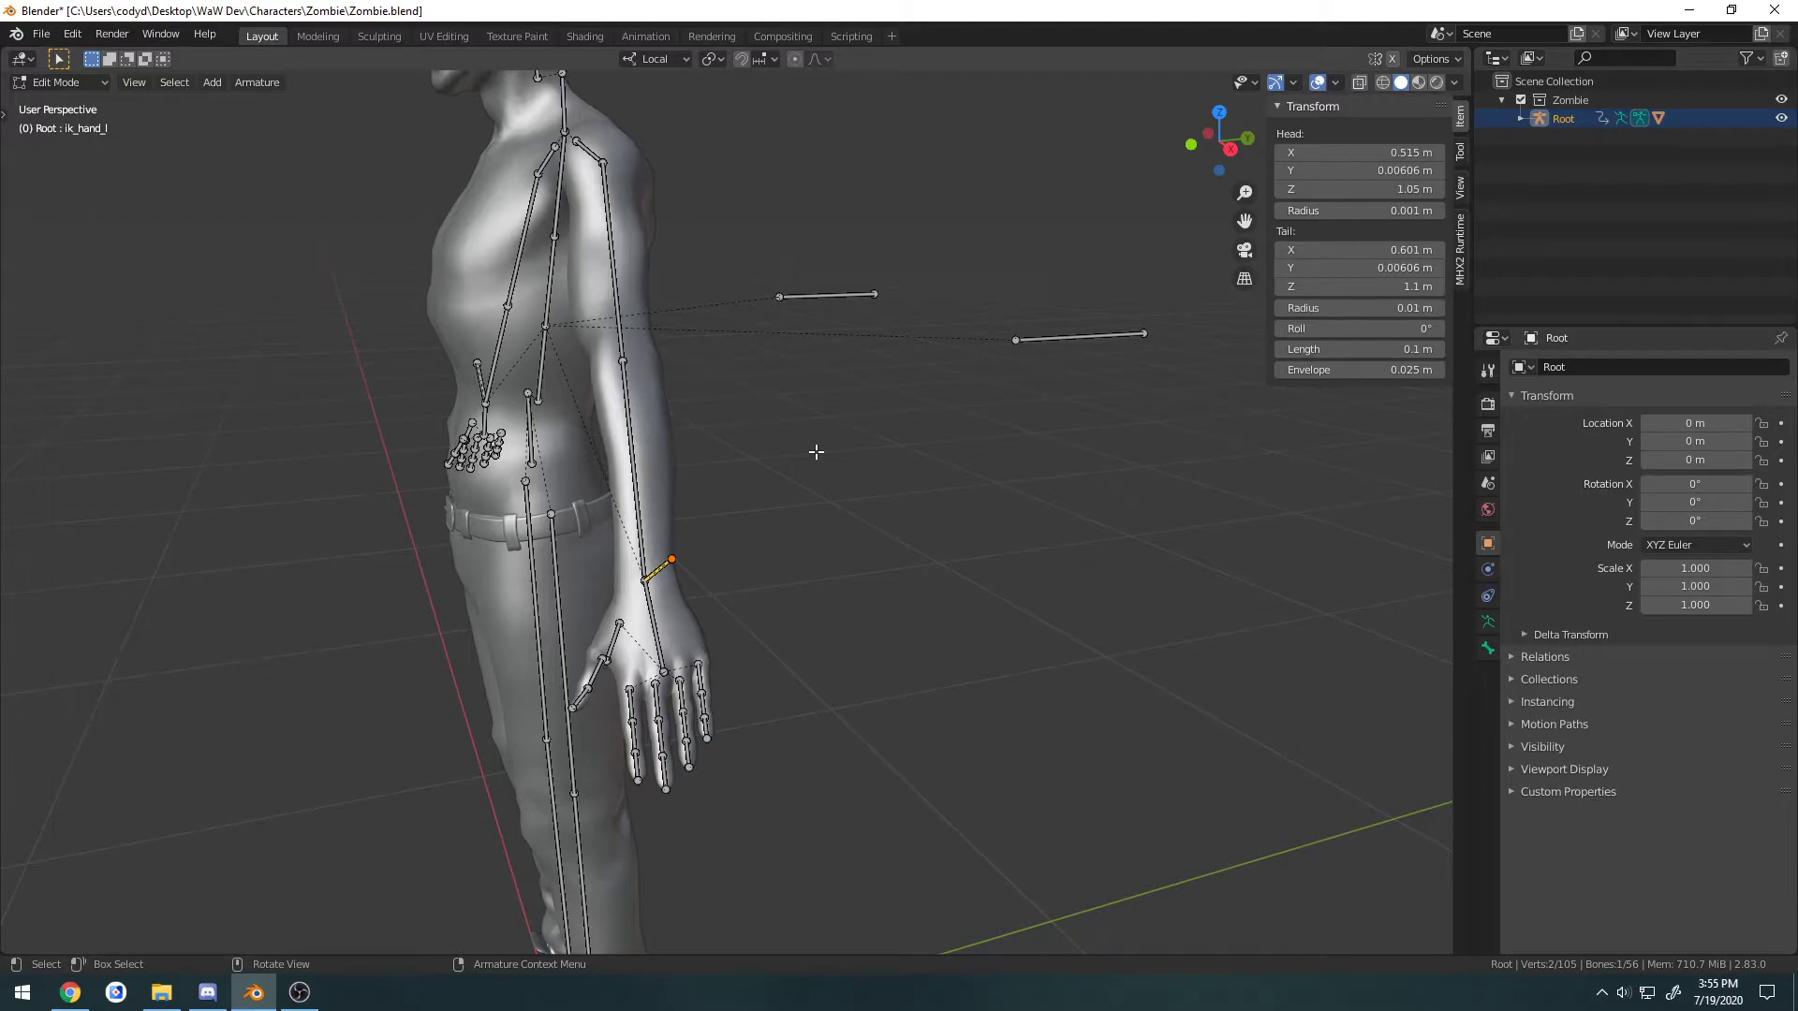
middle_drag(755, 489, 840, 503)
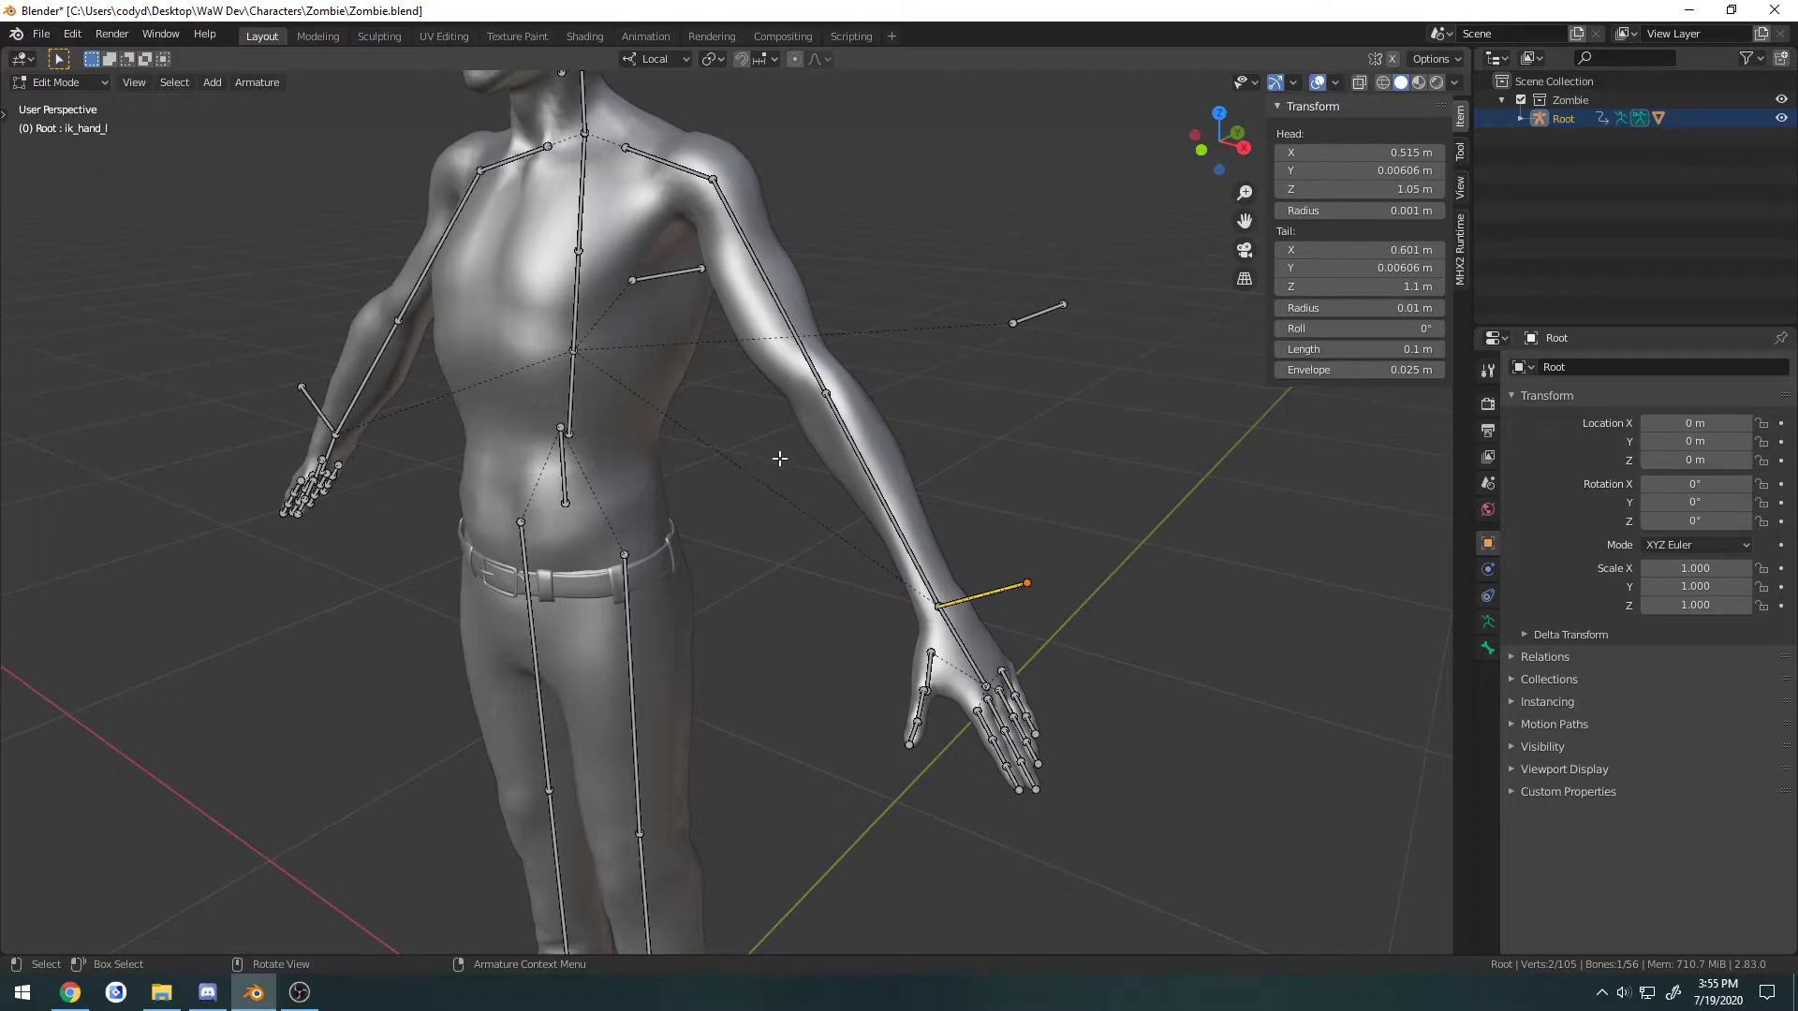
Return to Pose Mode and mute the IK constraints on lowerarm_l and lowerarm_r.
key(ctrl+Tab)
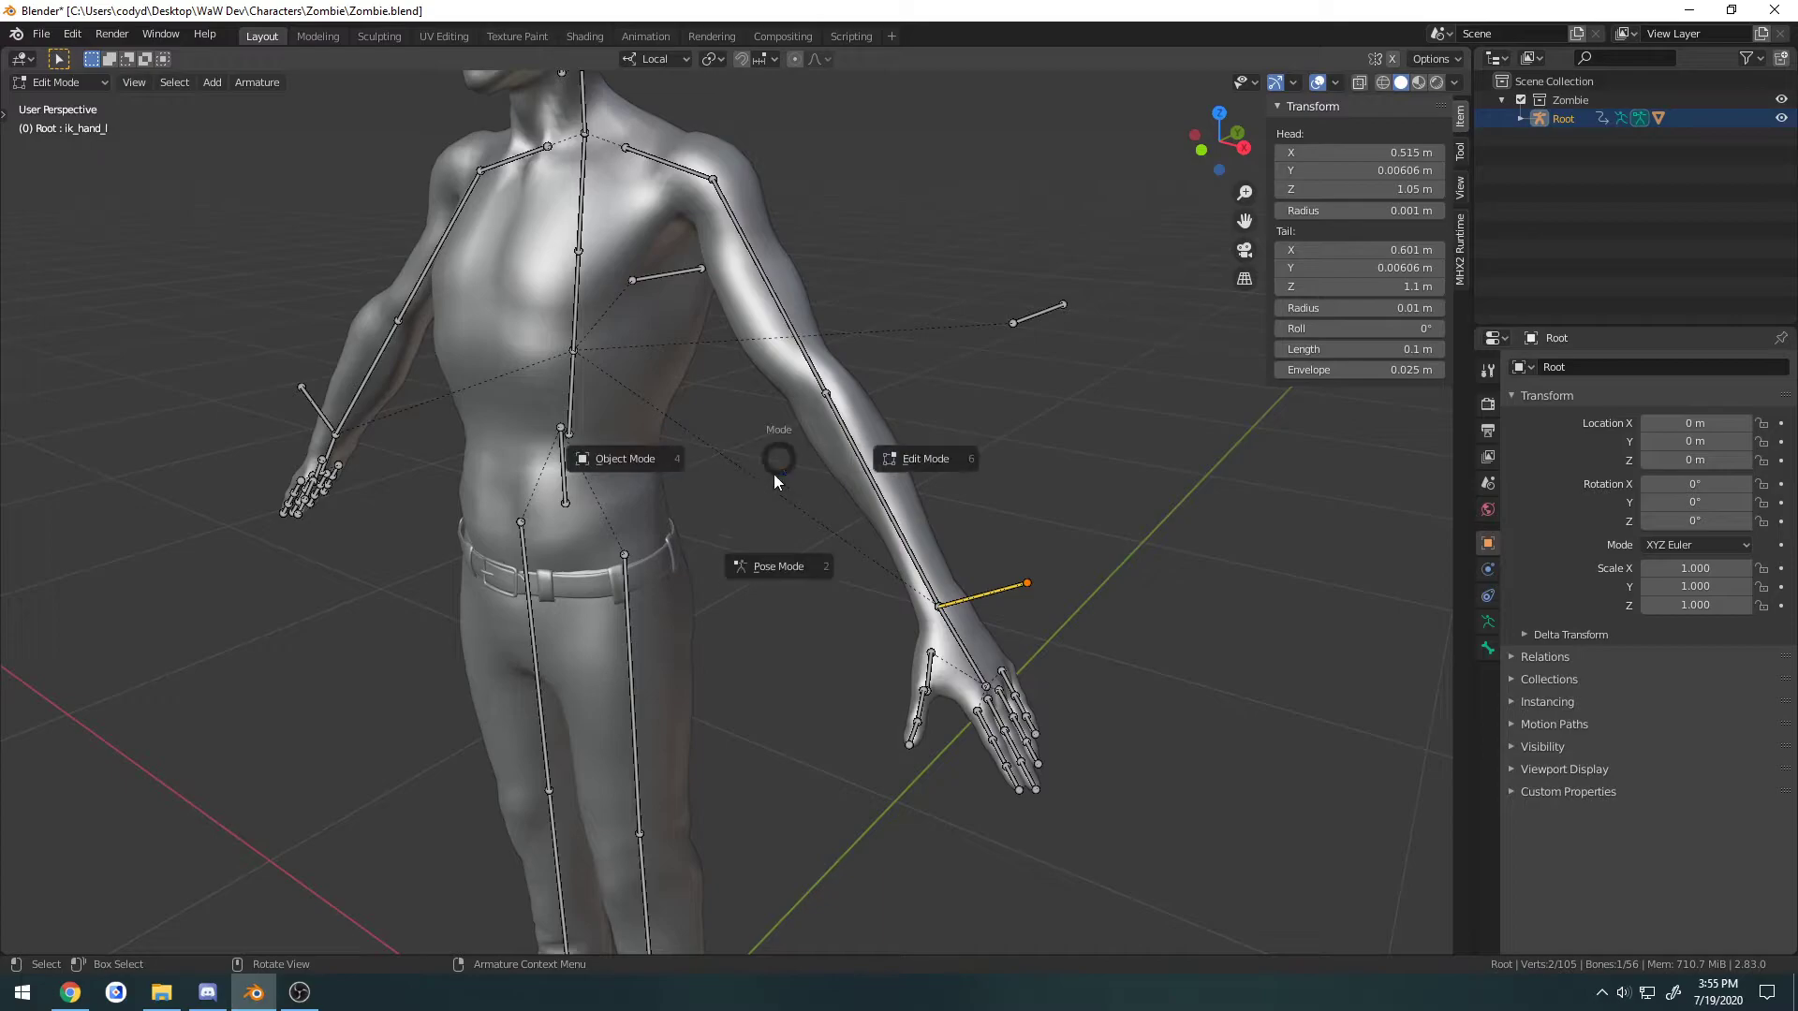
click(774, 474)
click(884, 483)
middle_drag(884, 483, 964, 478)
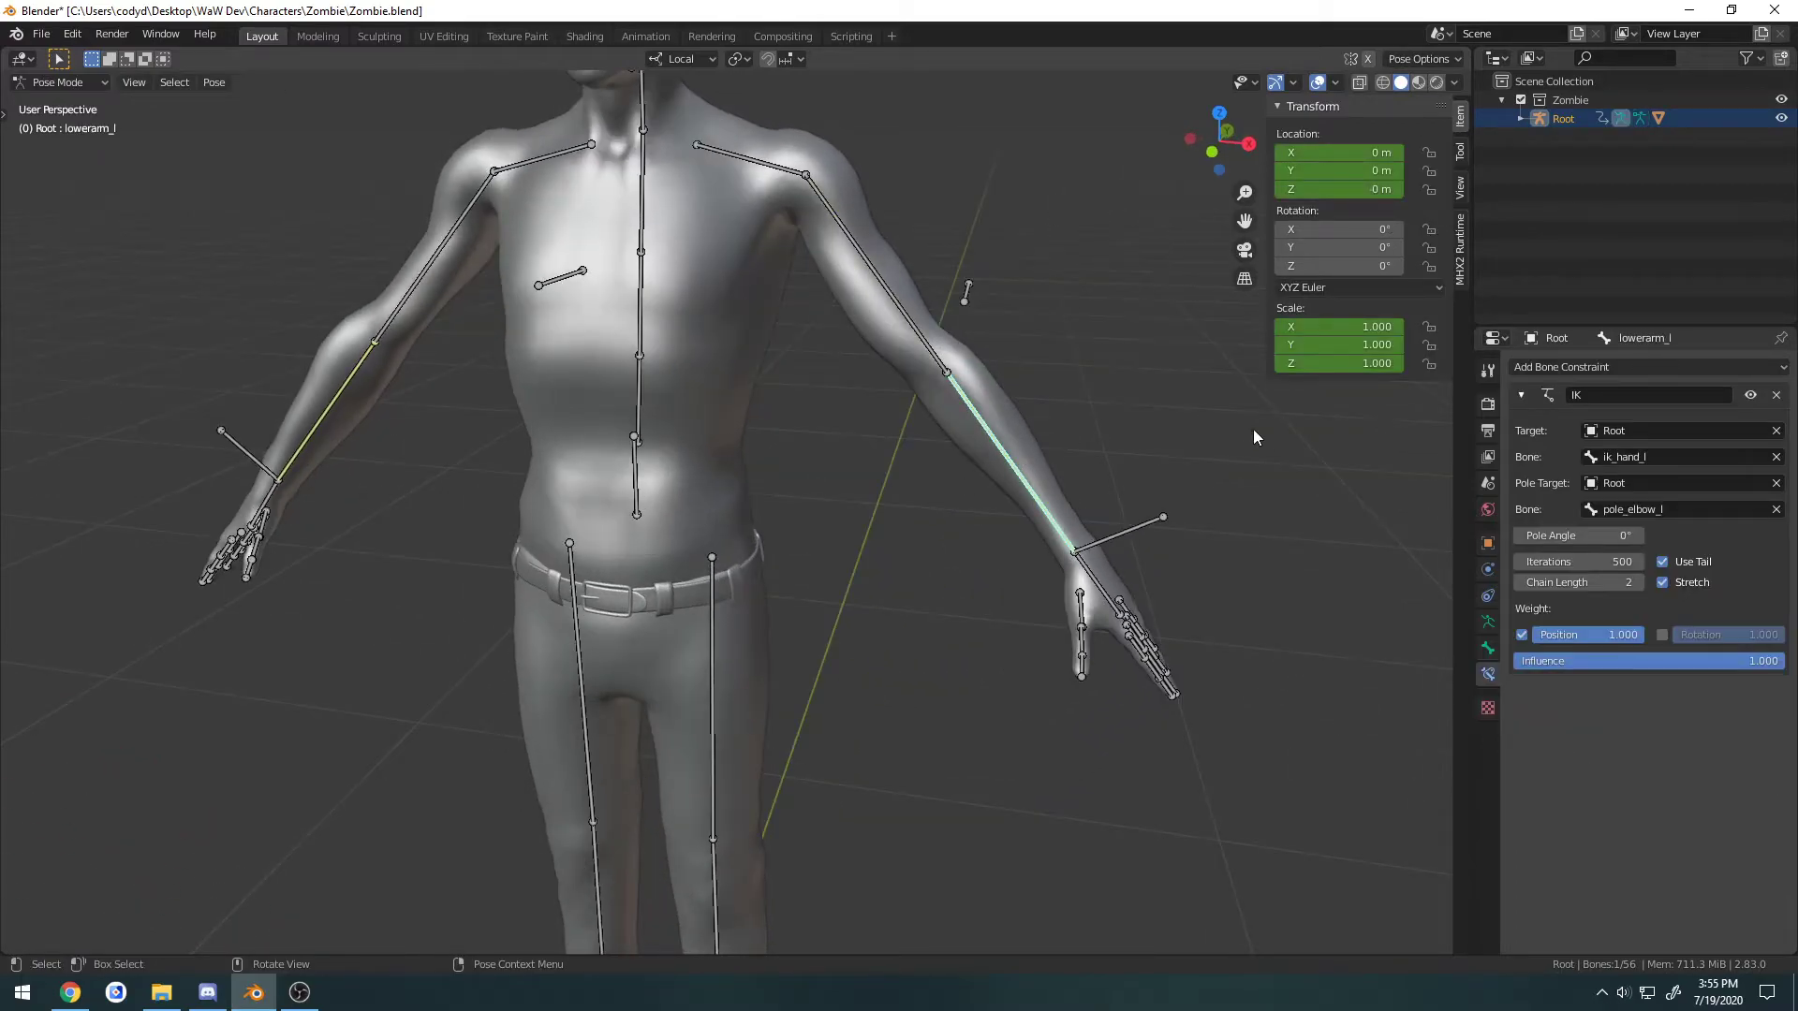
click(1751, 395)
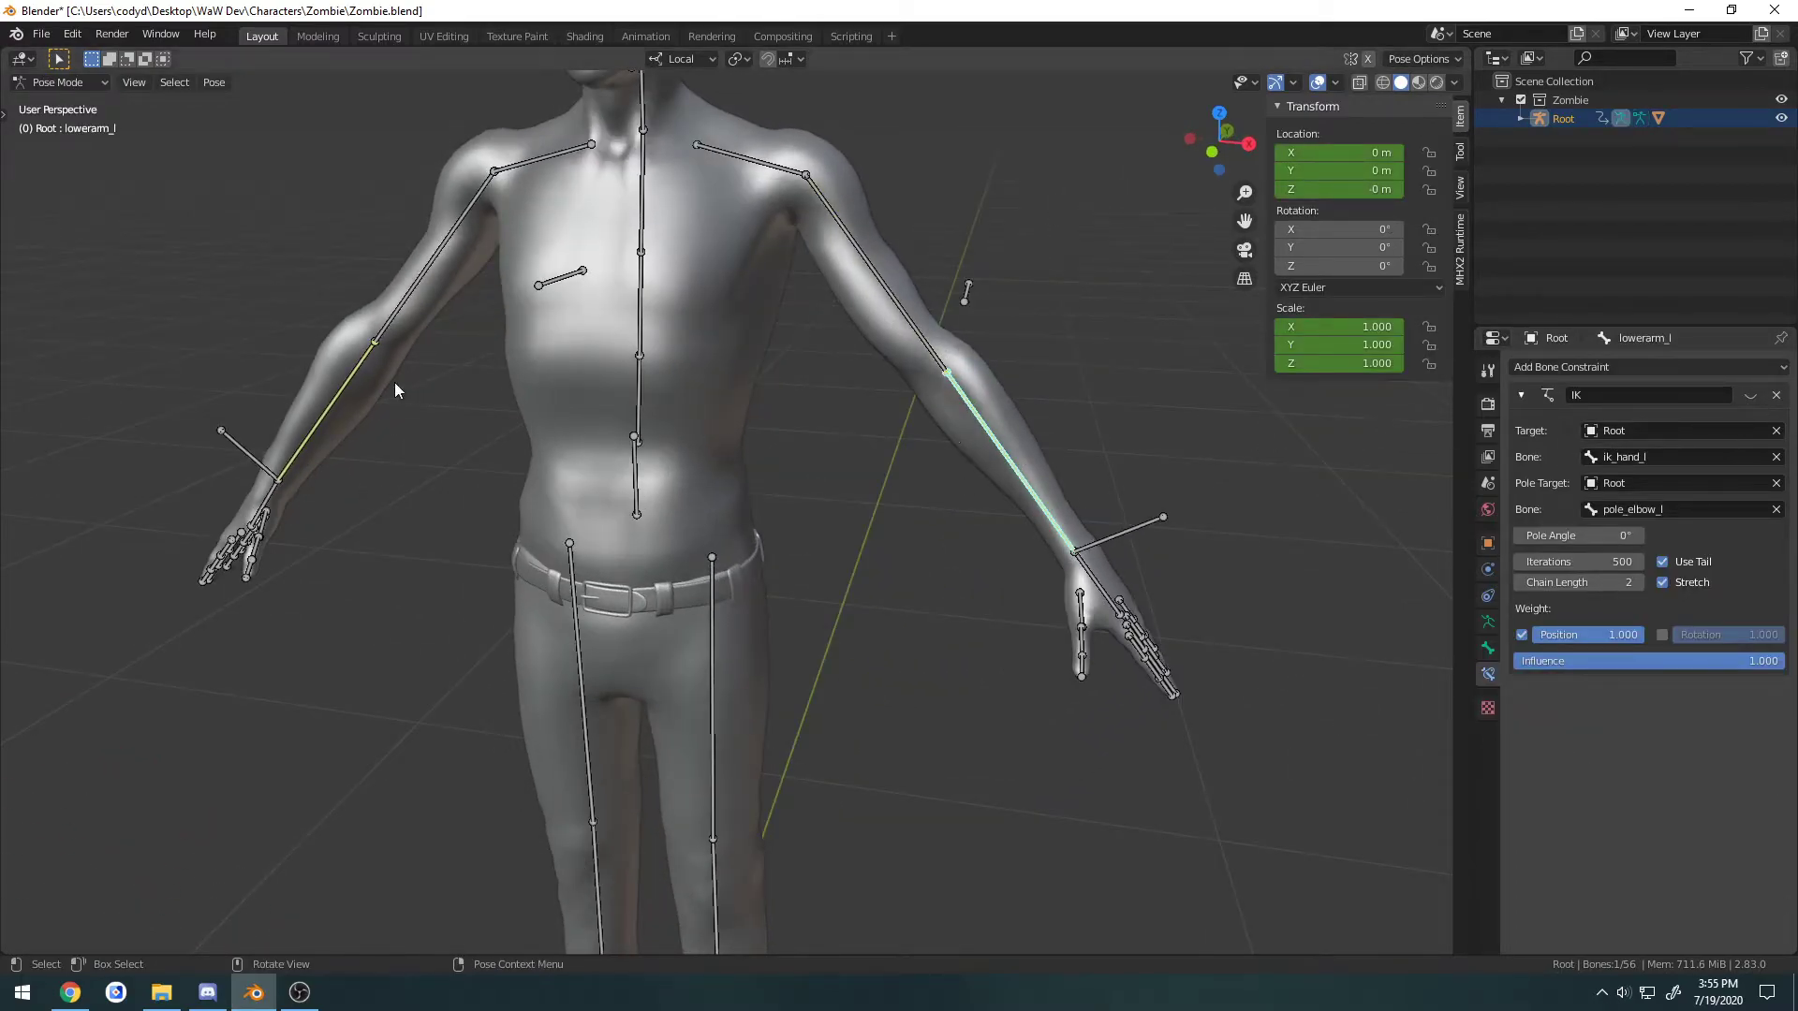
click(350, 379)
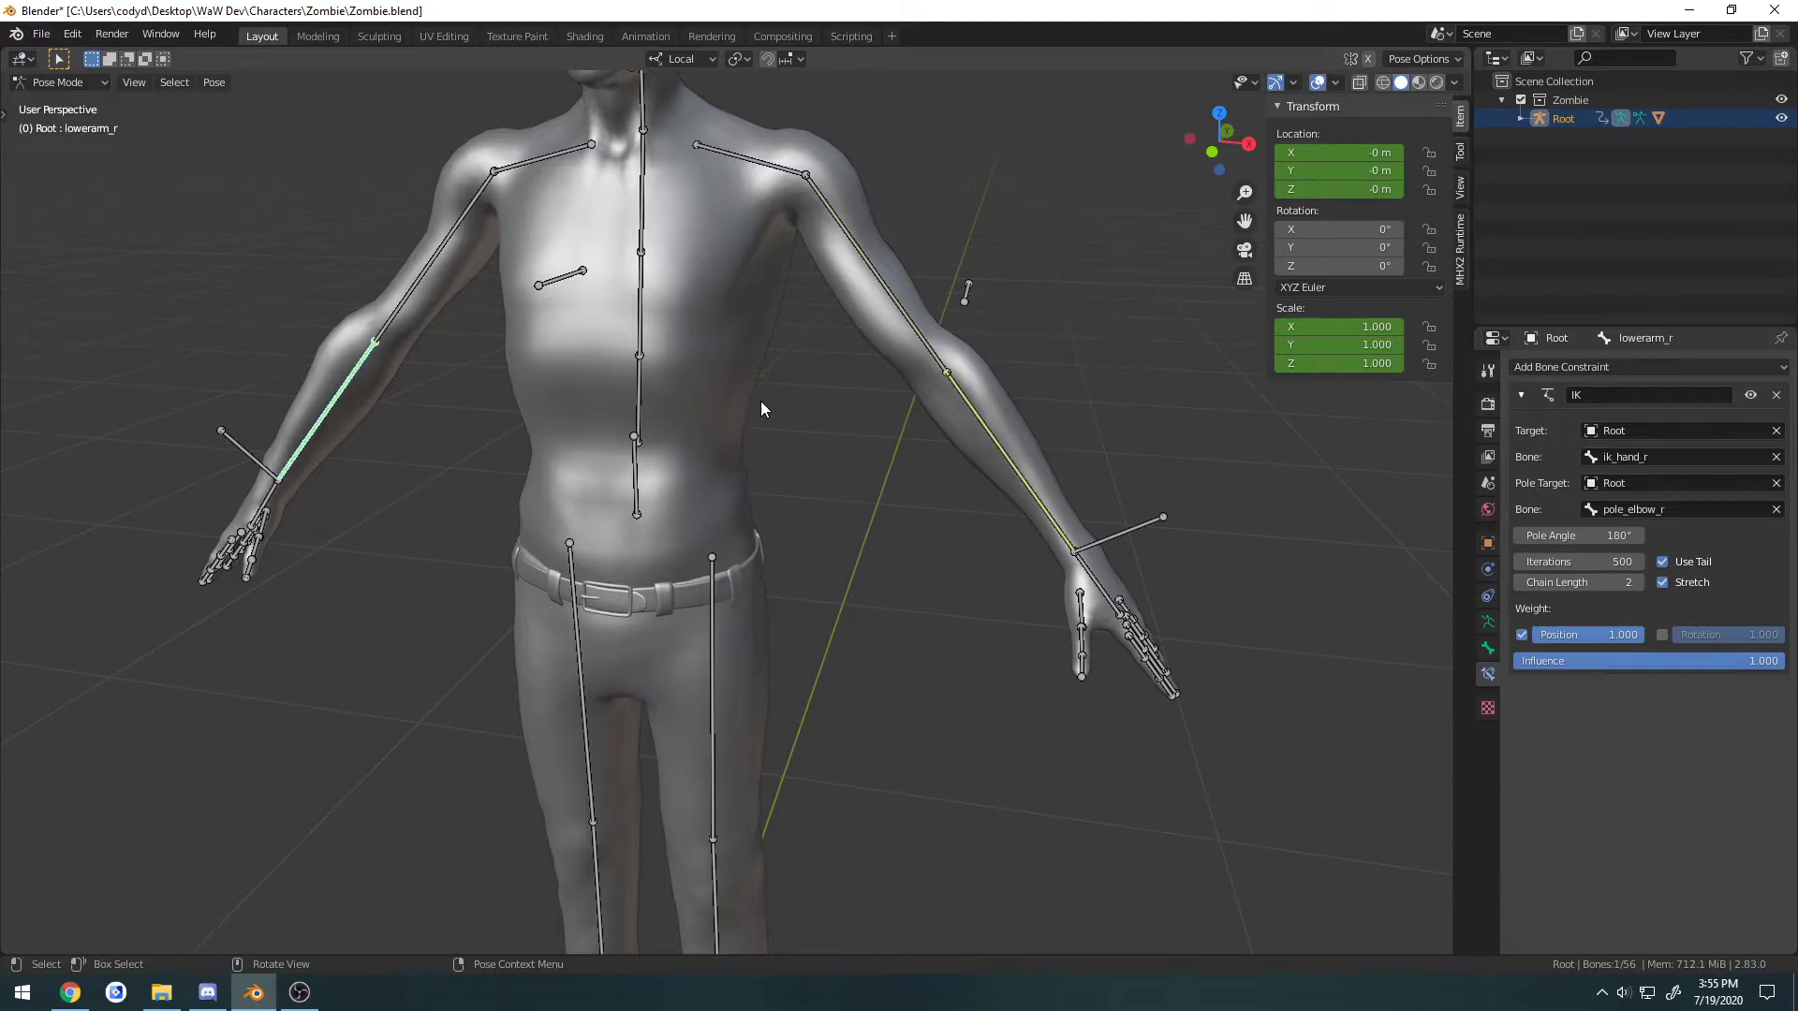
click(1750, 395)
middle_drag(796, 487, 629, 491)
Test-move both hand IK bones and cancel so they snap back.
click(1140, 518)
key(g)
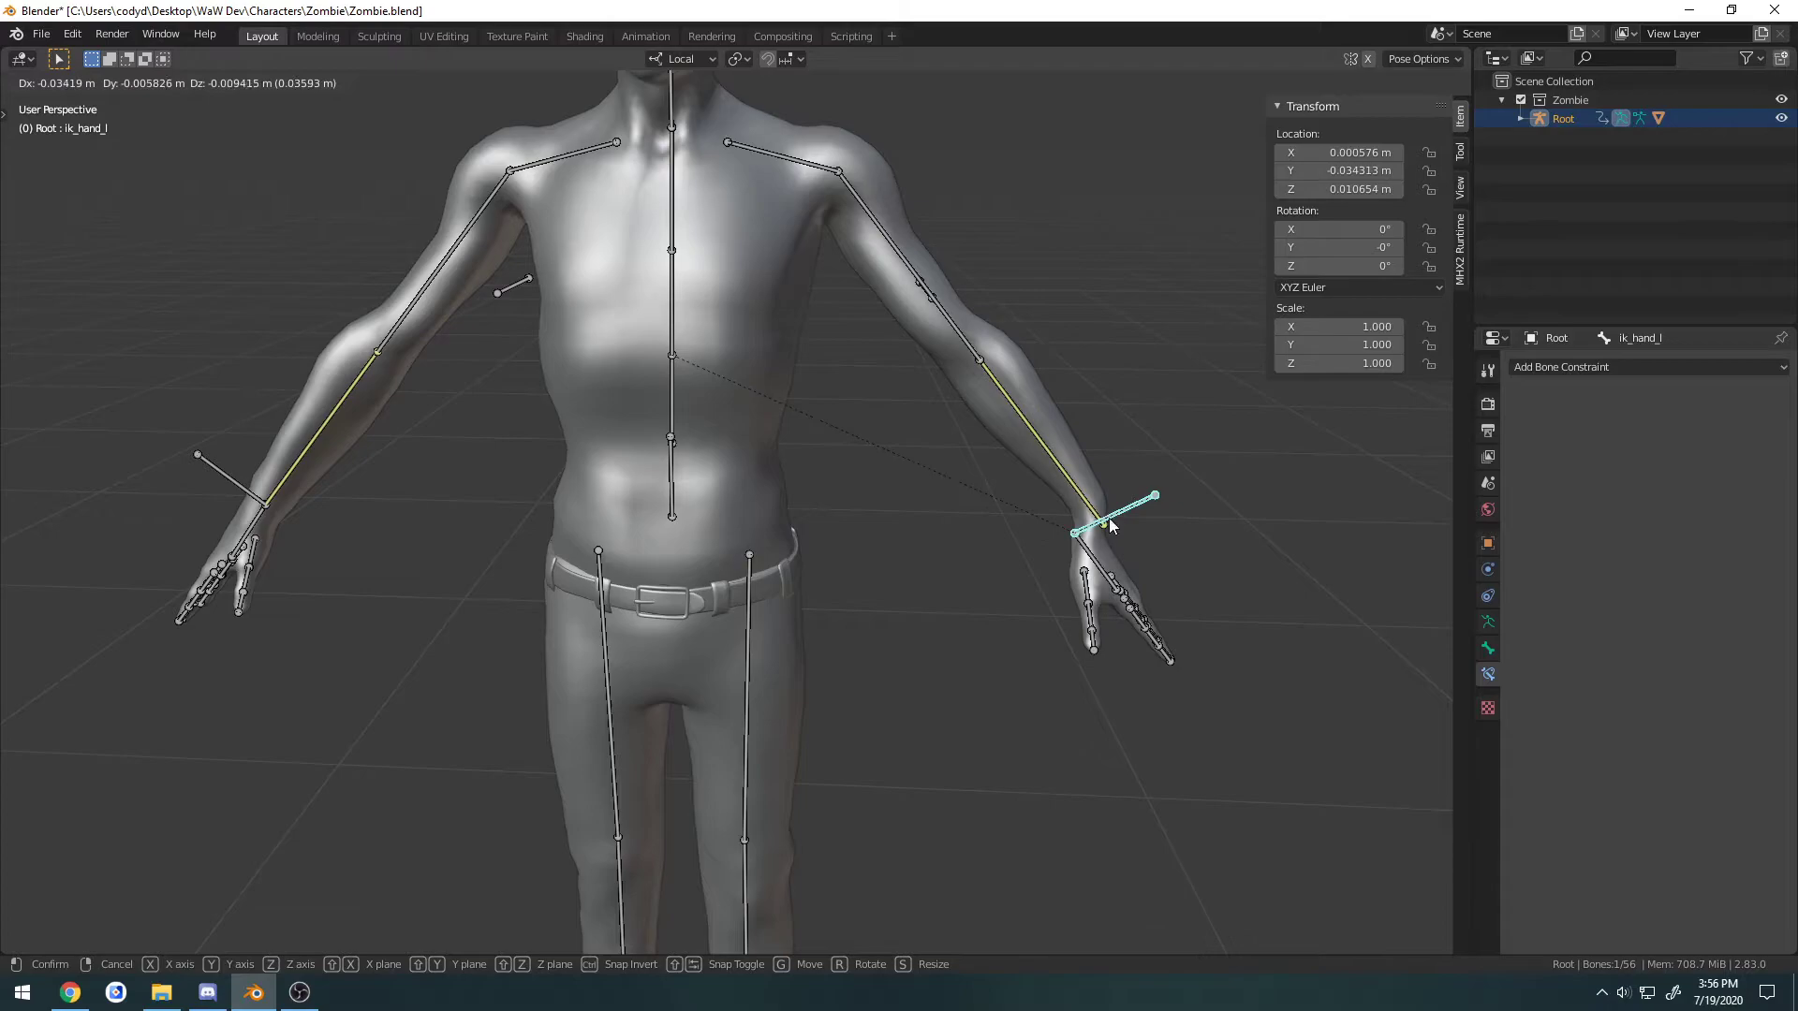
key(Escape)
click(239, 490)
key(g)
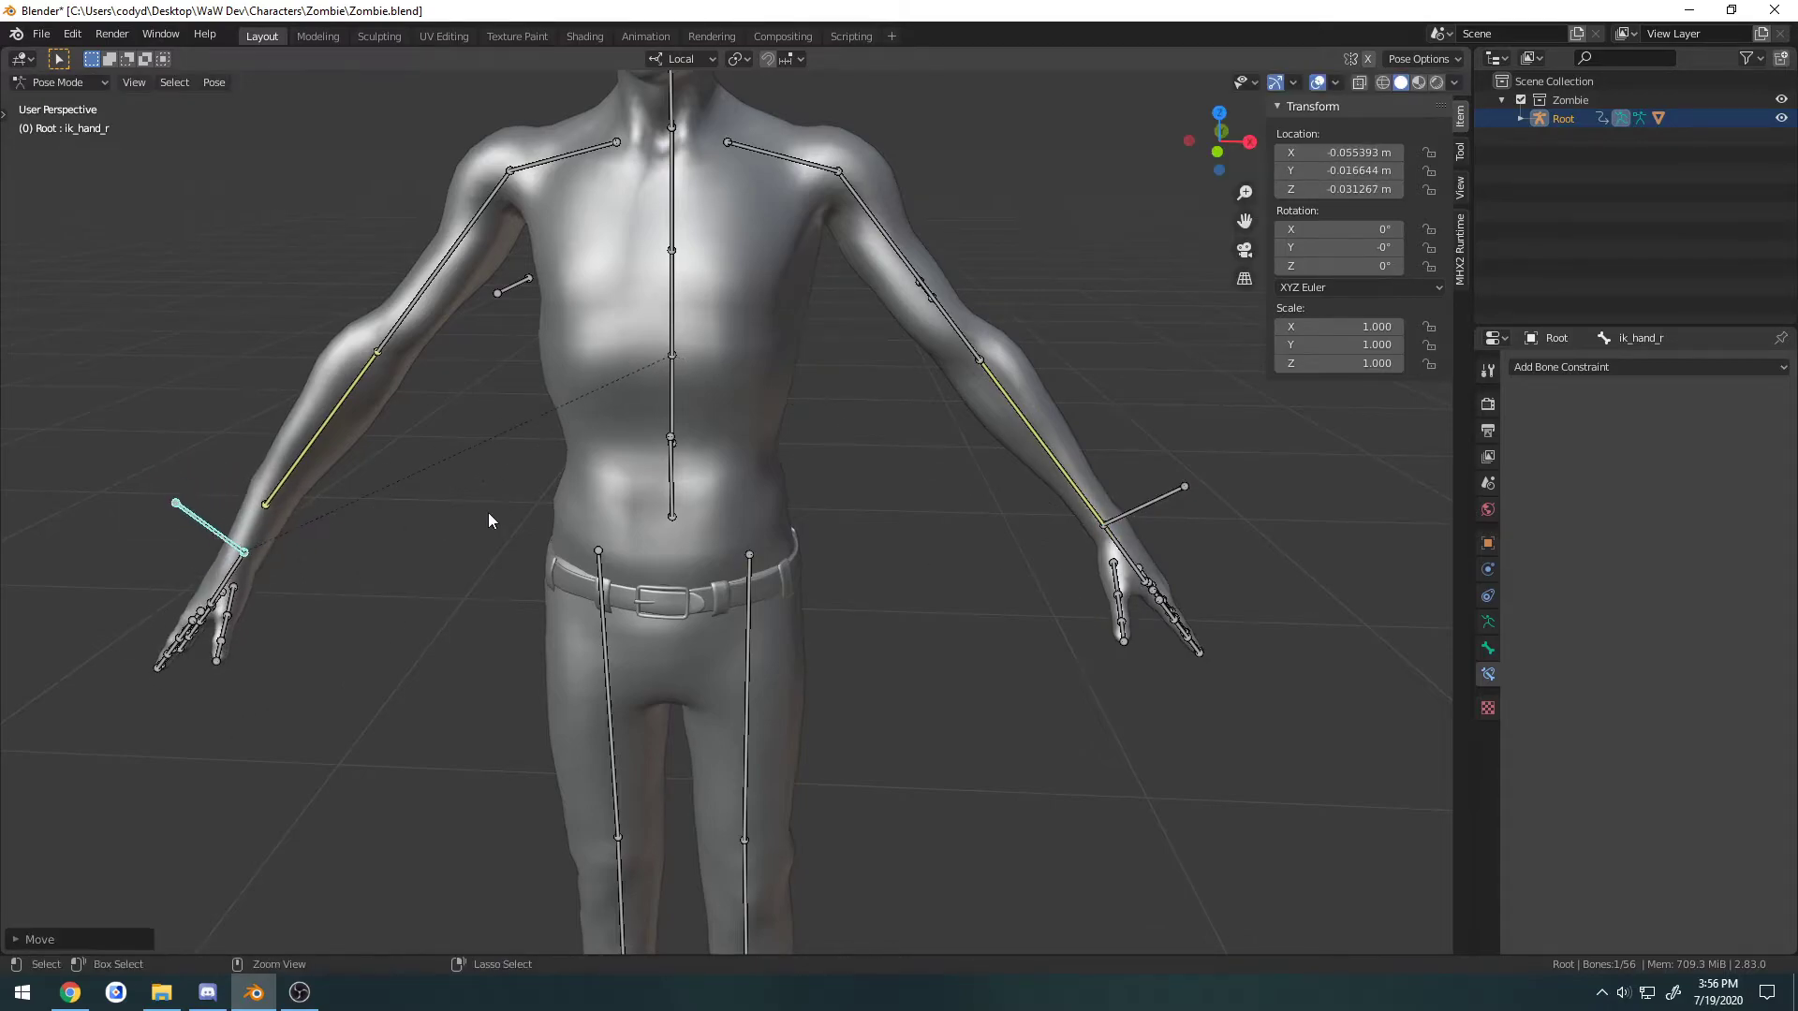
key(Escape)
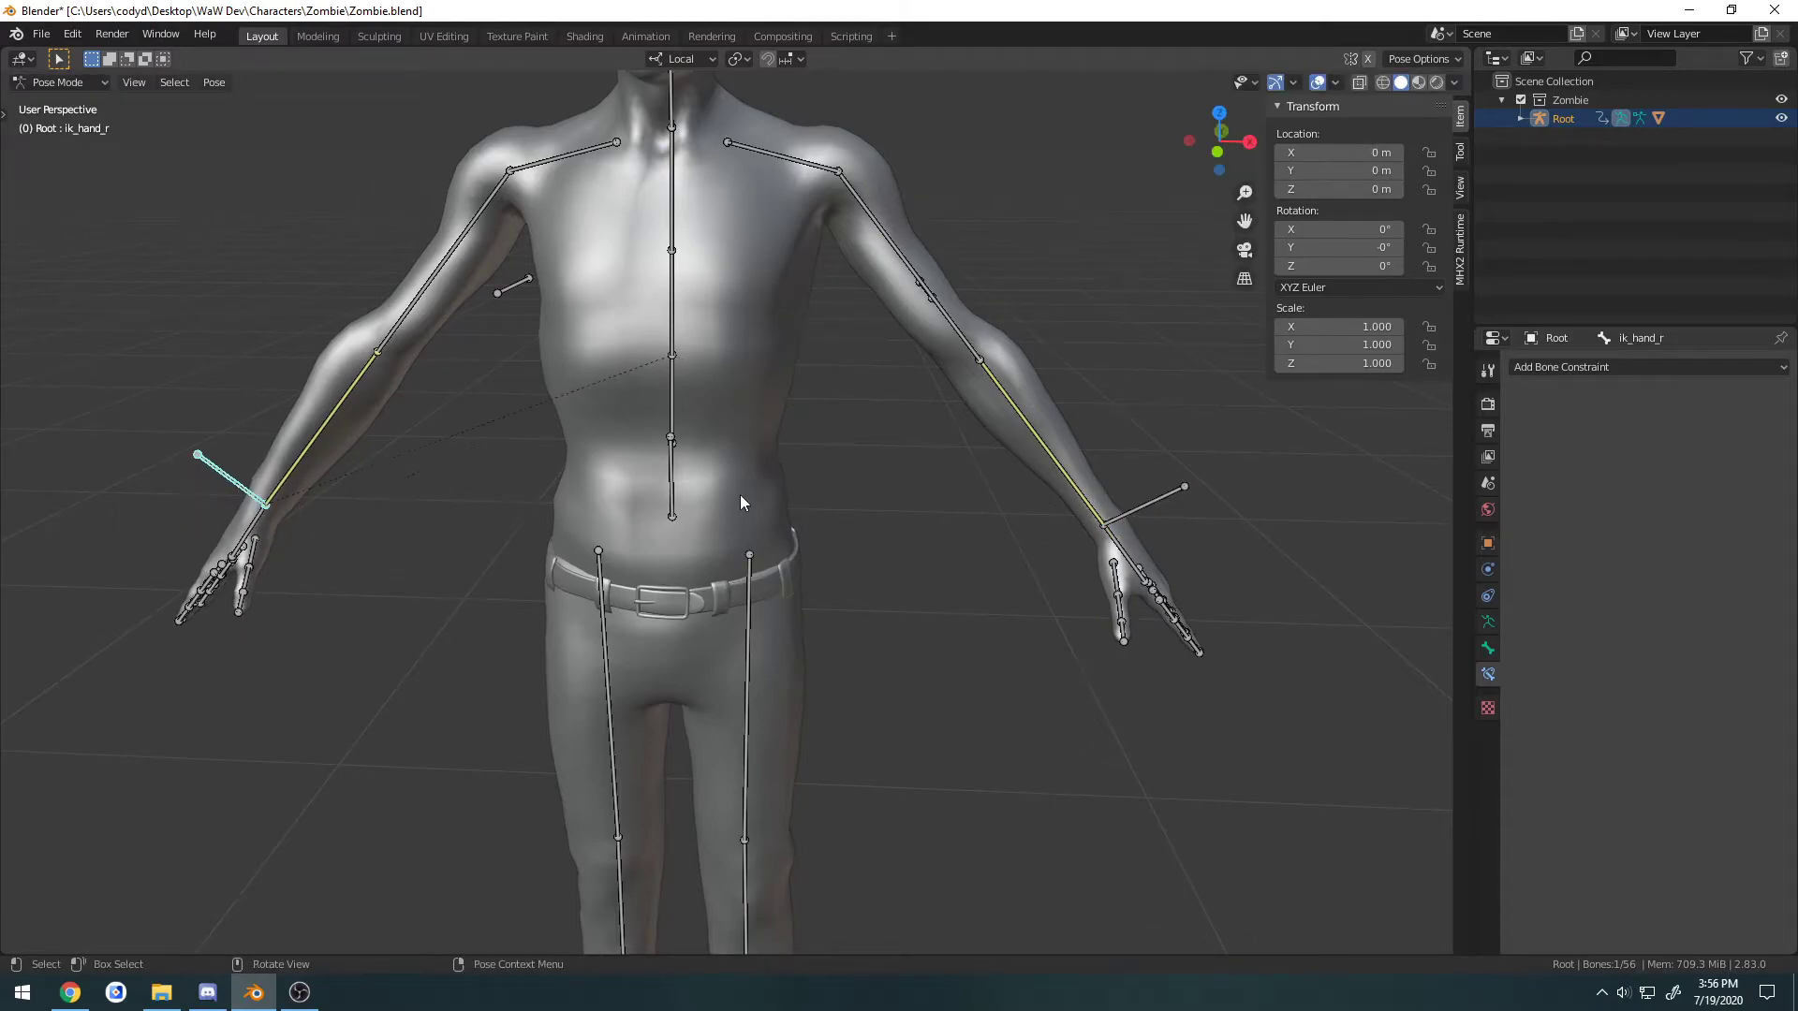
Clear the pole targets from the IK constraints of lowerarm_l and lowerarm_r.
click(1048, 461)
middle_drag(1191, 478, 1290, 497)
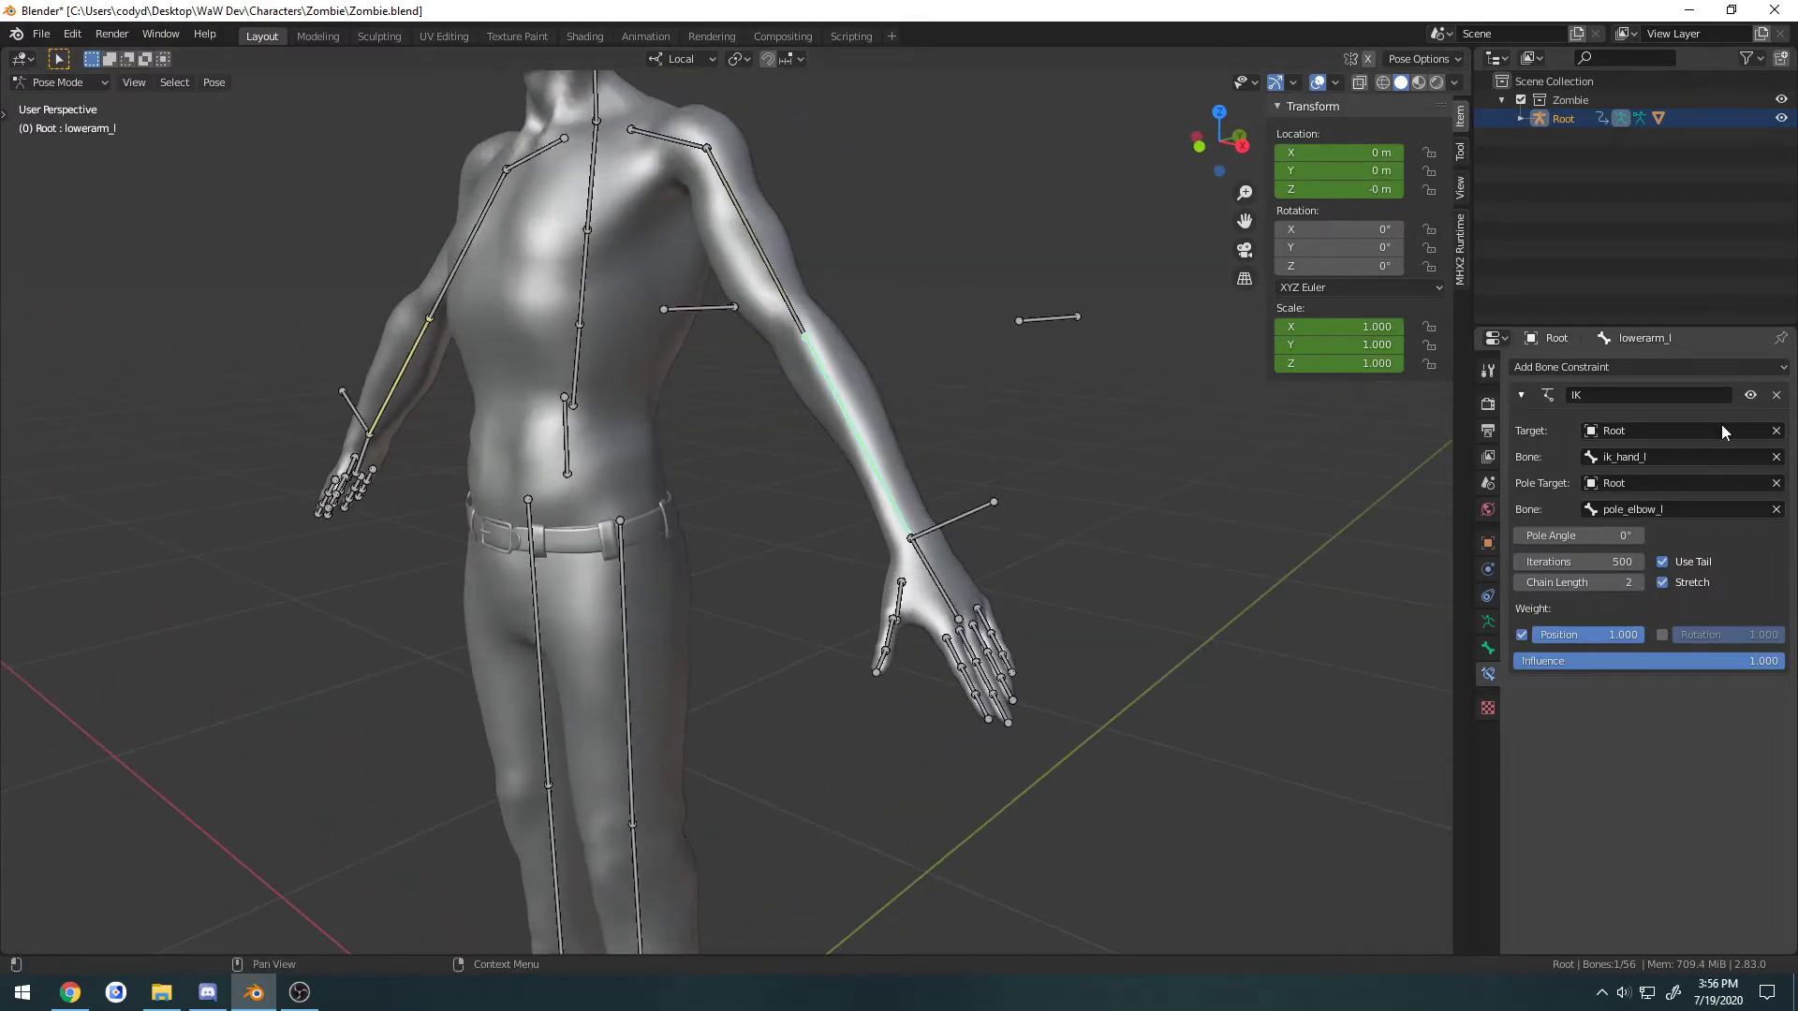
click(1777, 483)
middle_drag(1014, 483, 1015, 480)
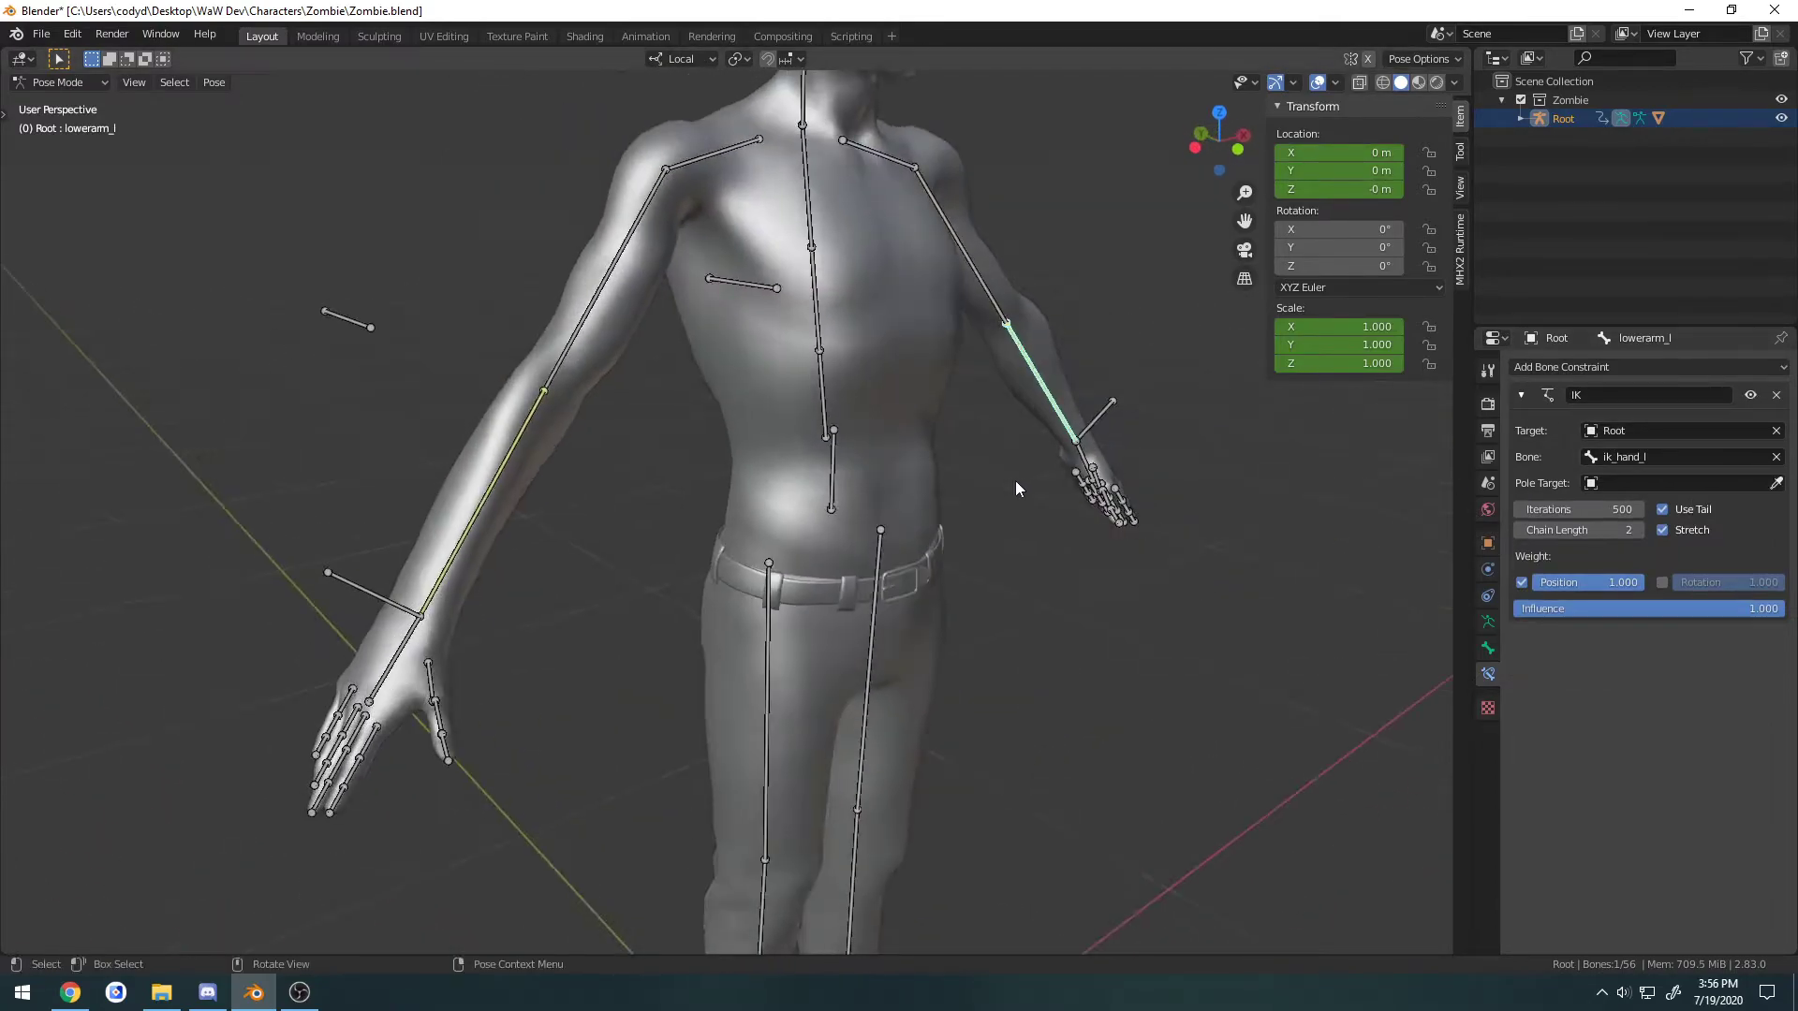
click(498, 460)
click(1776, 483)
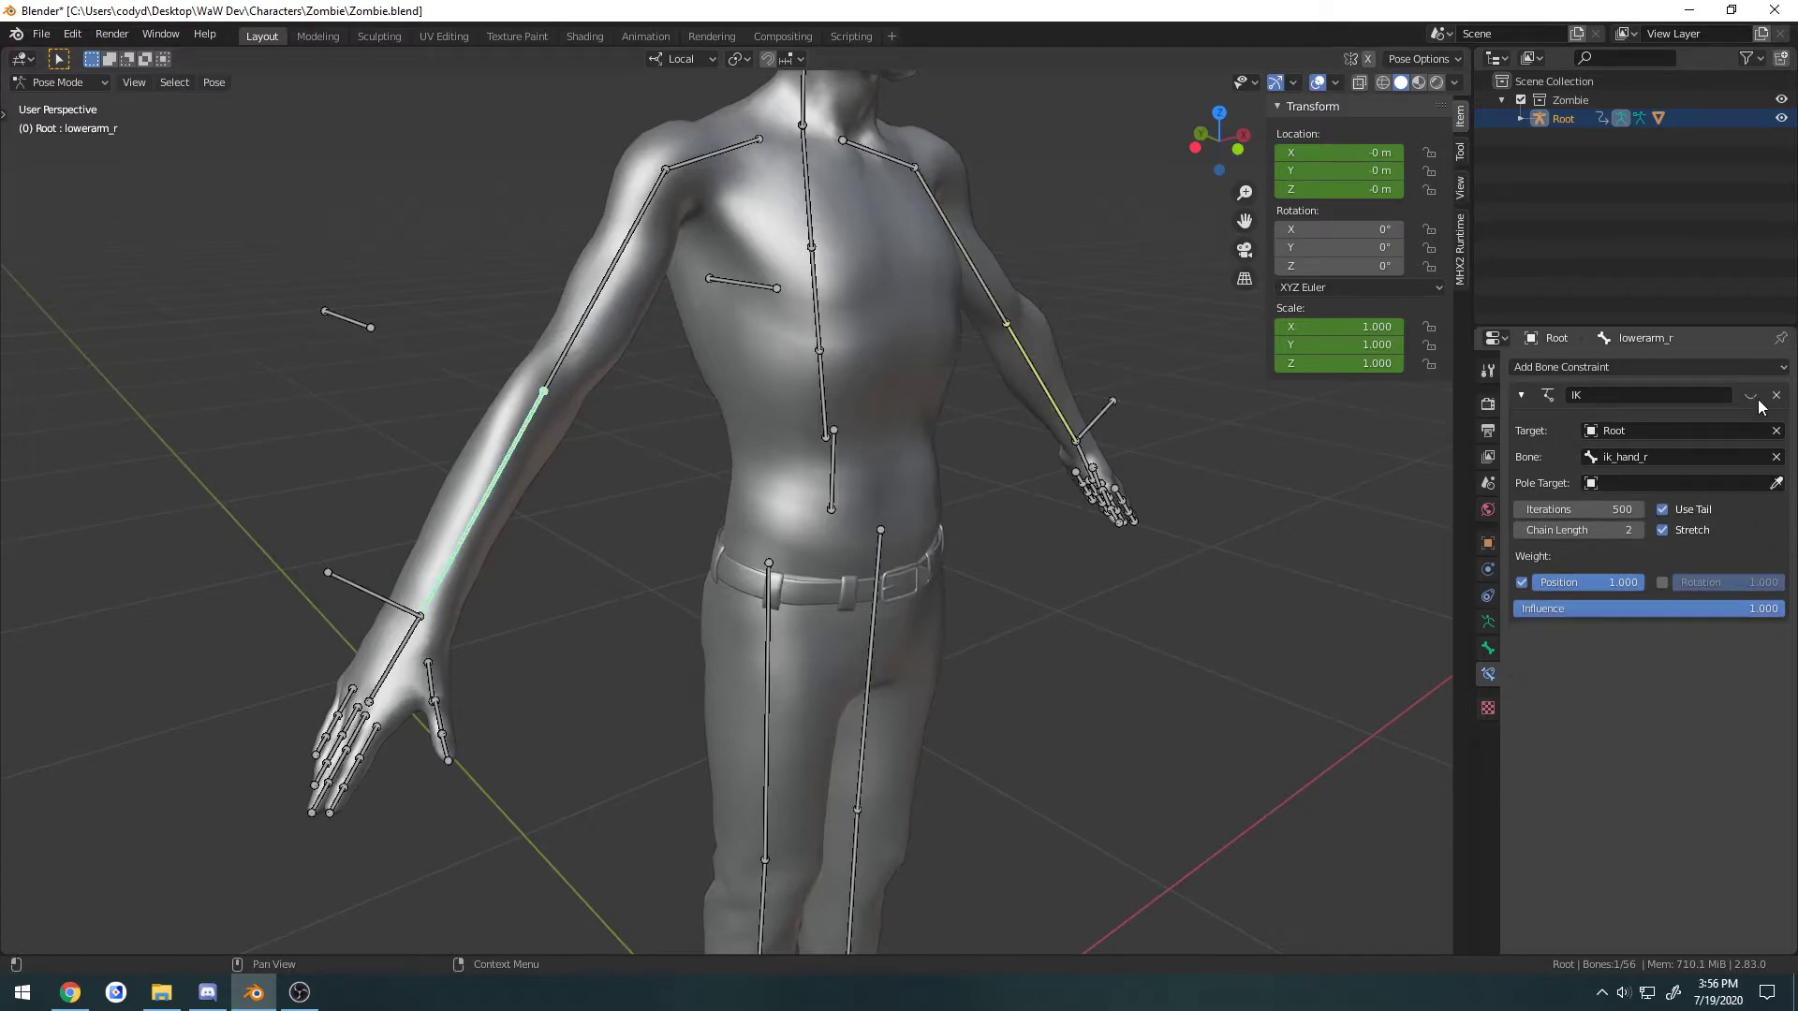
middle_drag(1309, 506, 1182, 502)
Trial-move ik_hand_l and ik_hand_r, undoing each move to leave them at 0 m.
click(1147, 478)
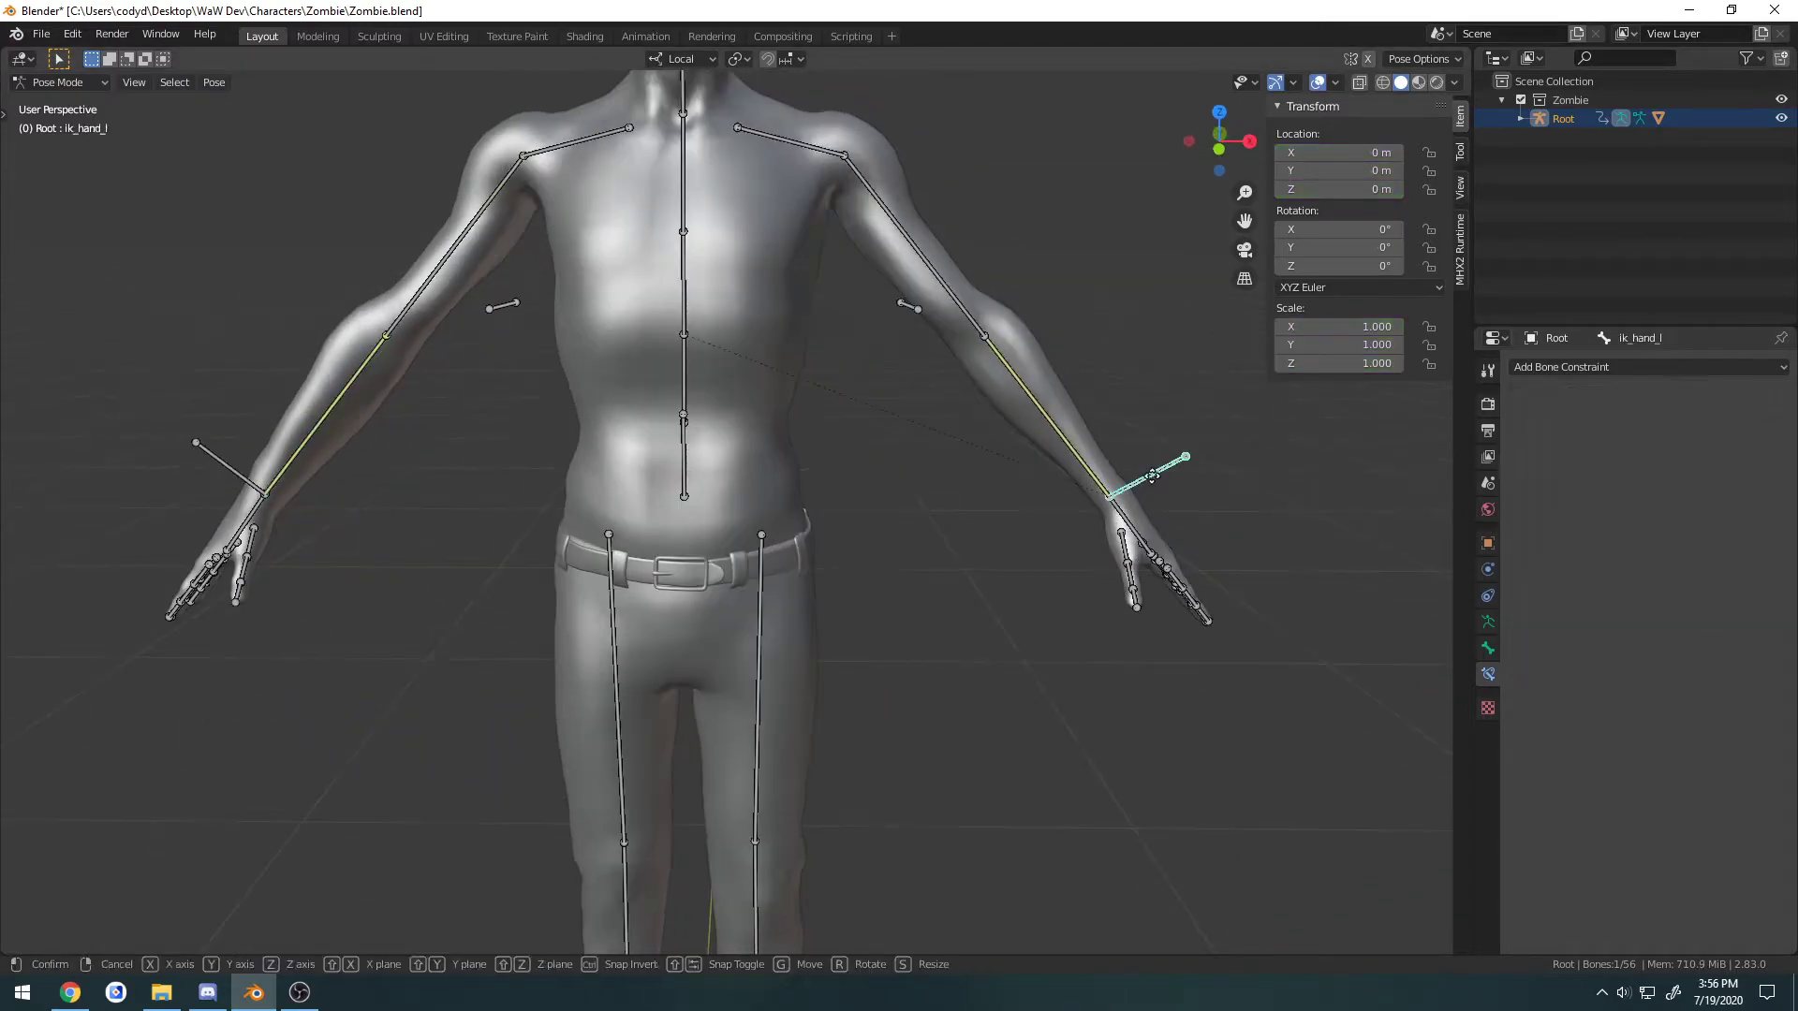
key(g)
click(1082, 473)
key(ctrl+z)
click(216, 465)
key(g)
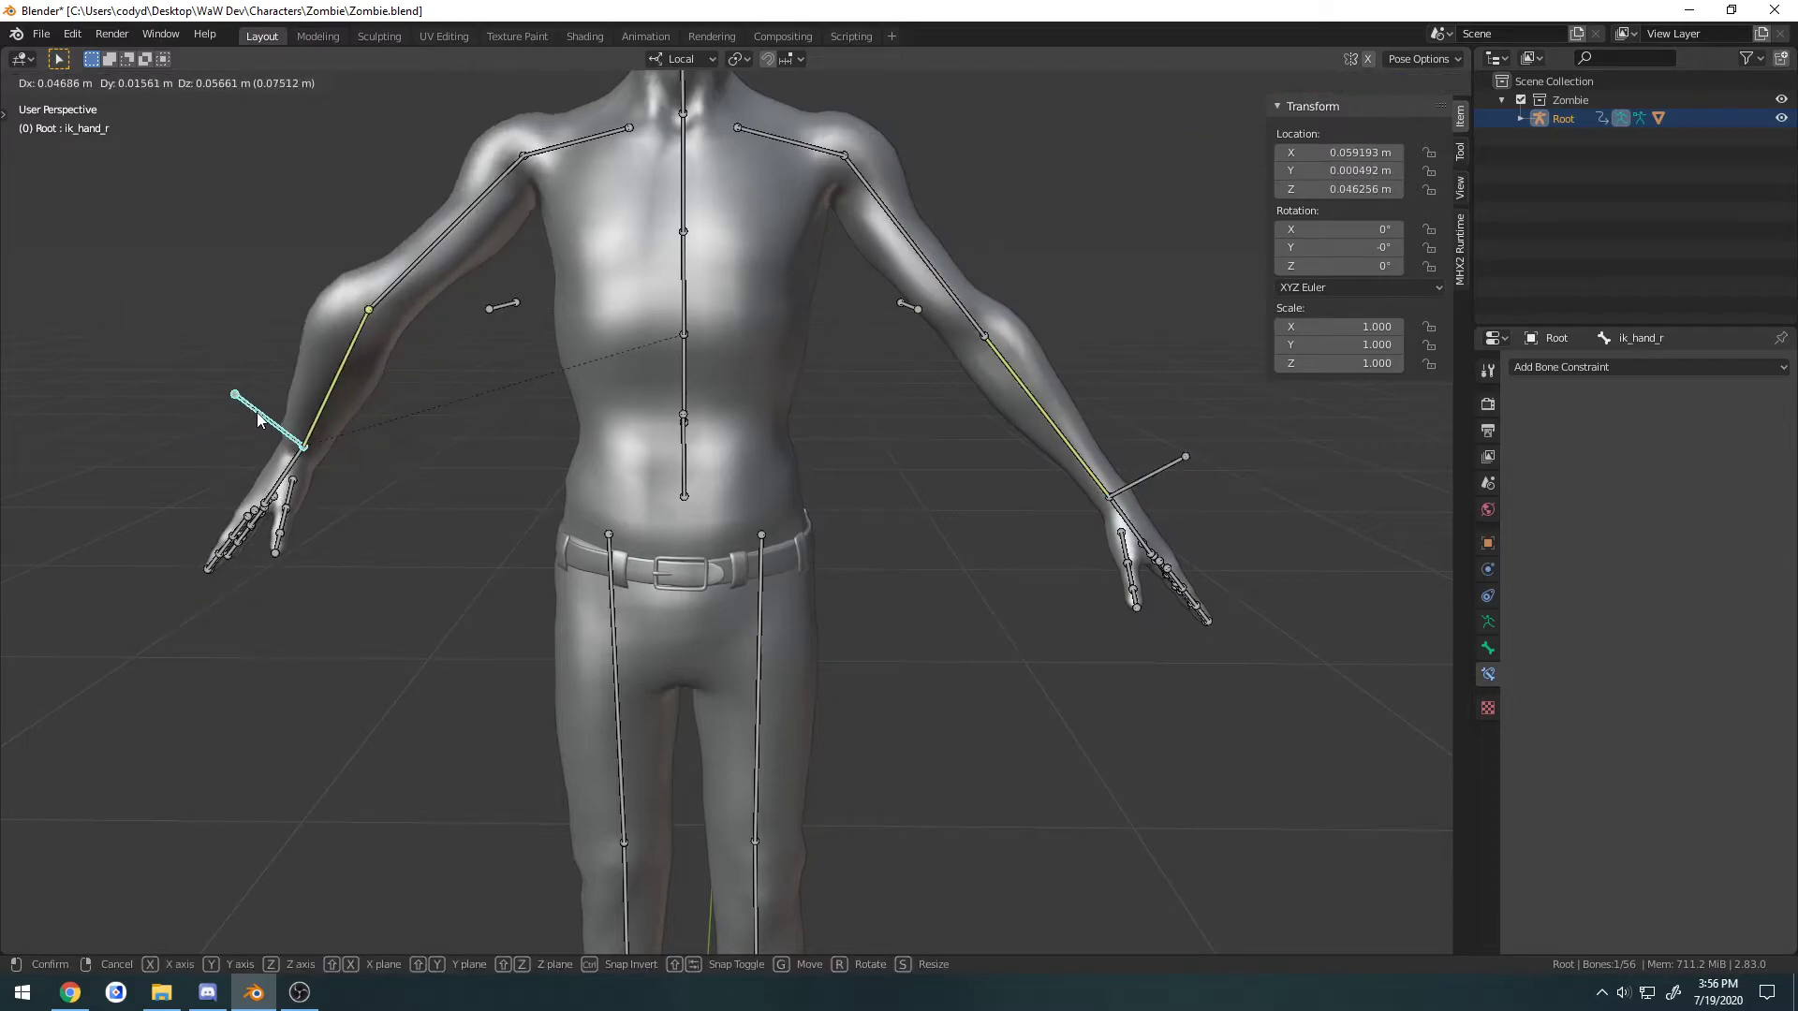
click(258, 419)
middle_drag(258, 418, 766, 565)
key(ctrl+z)
Select both IK hand bones in front view and try moving them together, then cancel.
click(770, 566)
key(KP_3)
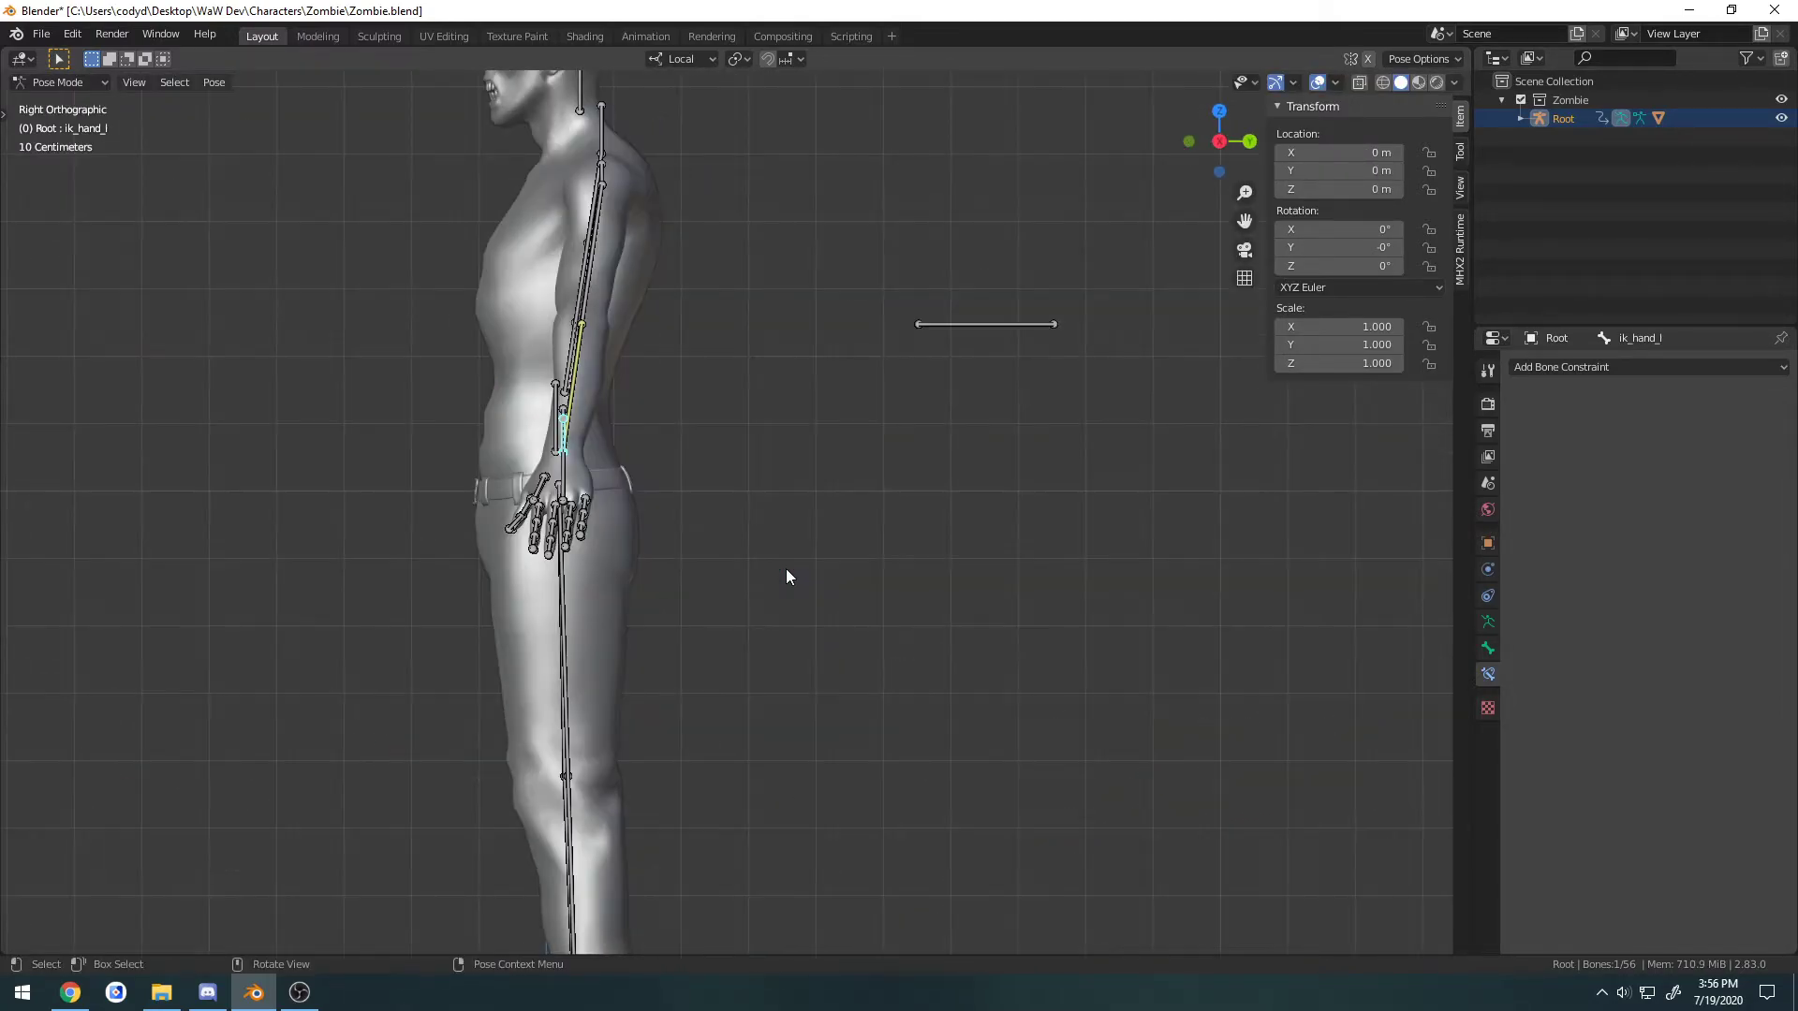
scroll(779, 498, up, 2)
scroll(782, 506, down, 2)
key(KP_1)
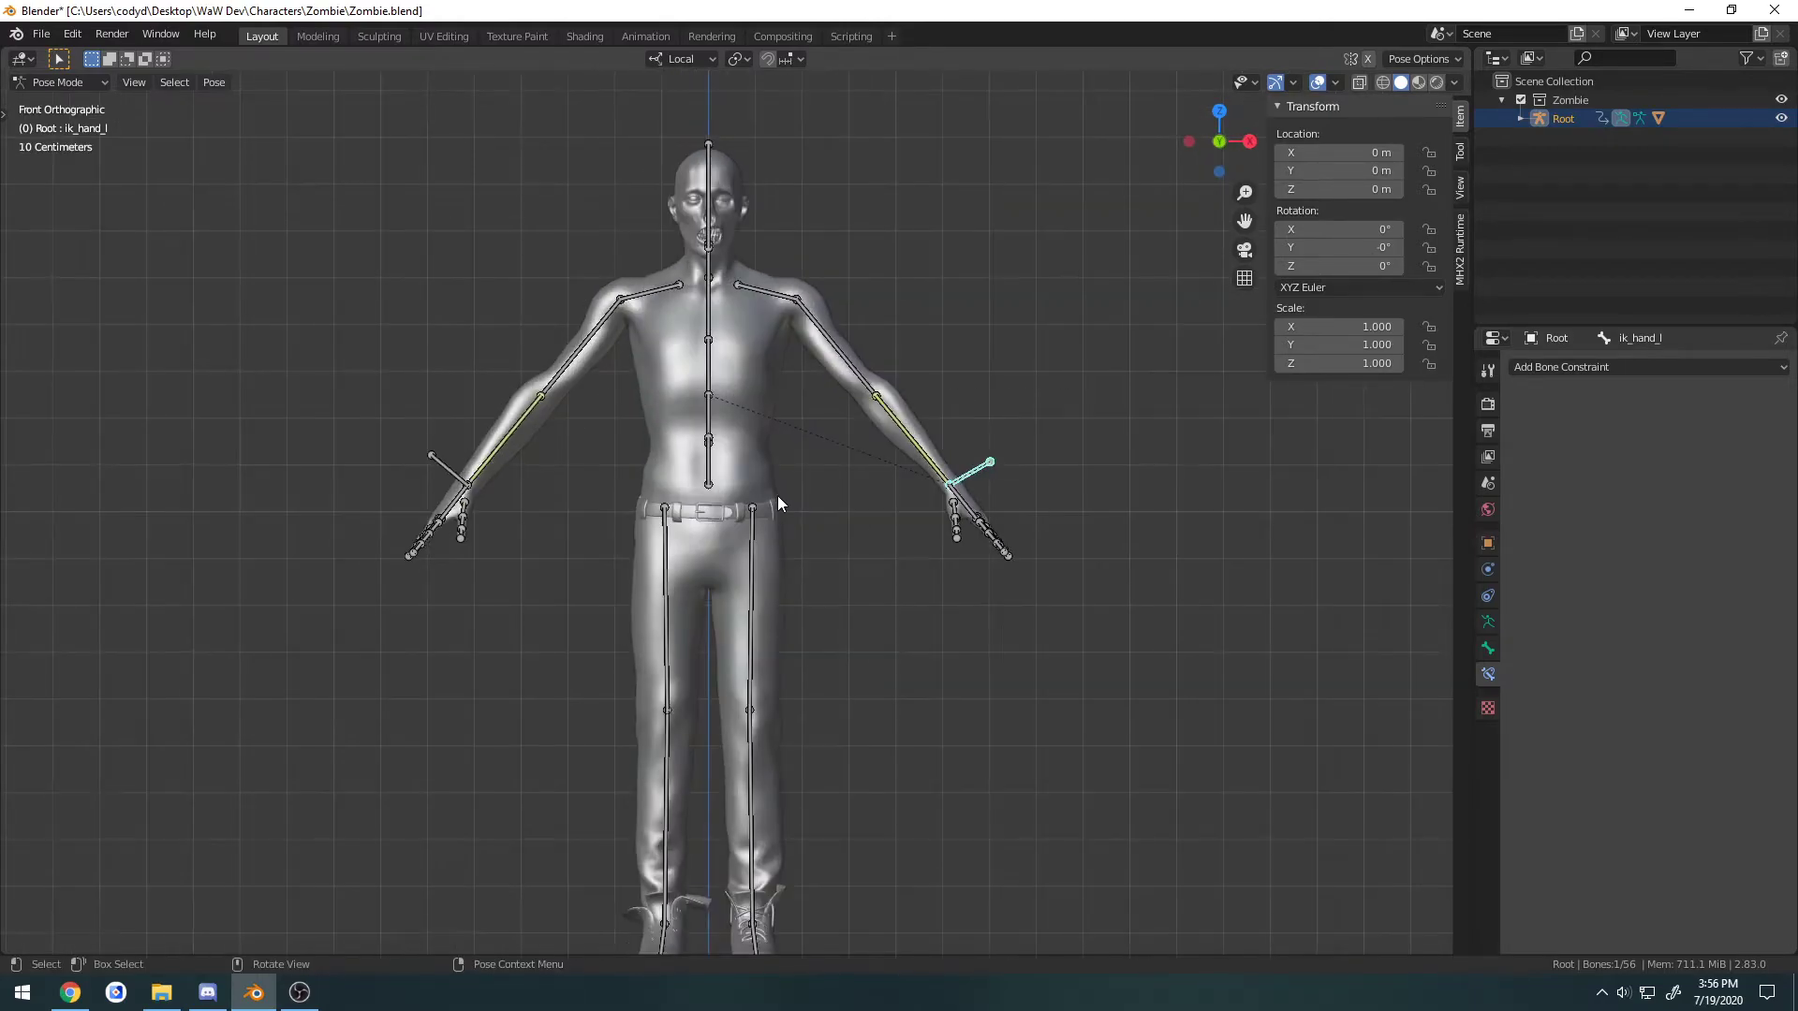
shift+click(455, 485)
key(g)
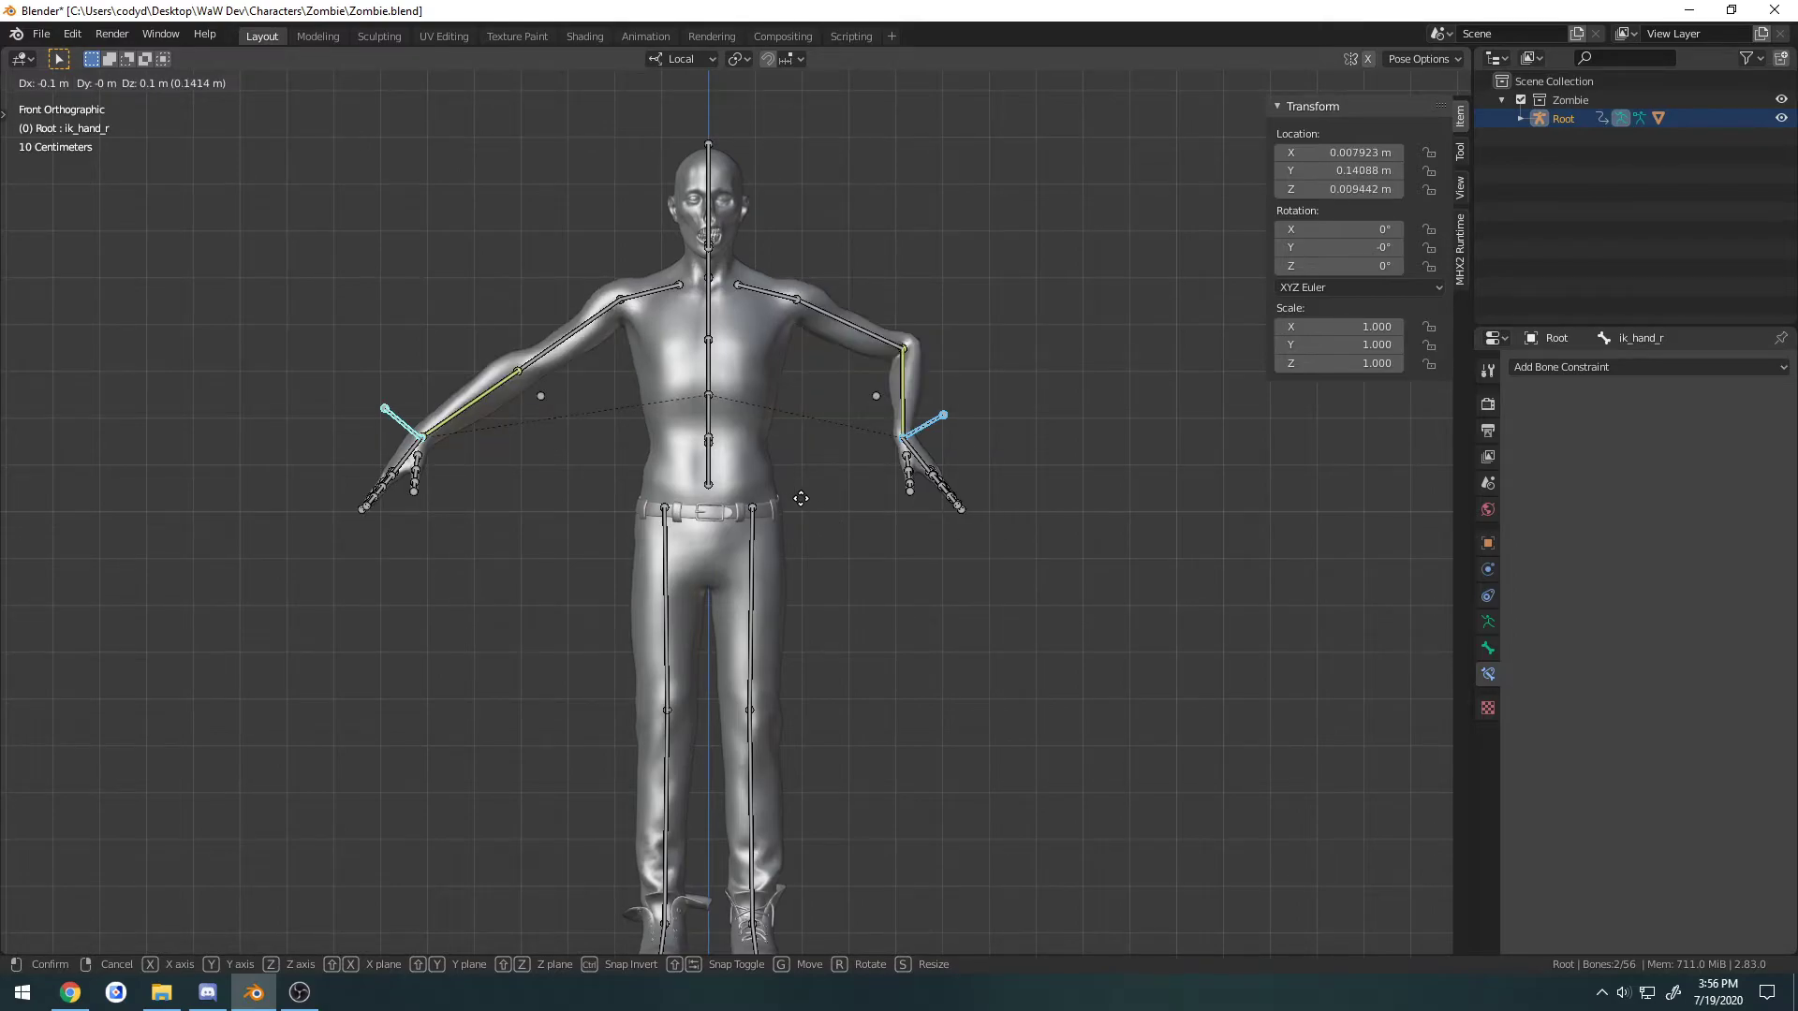
right_click(801, 498)
Pull ik_hand_l inward and forward to 0.061603, 0.086603, 0.093301 m, bending the left elbow.
click(987, 466)
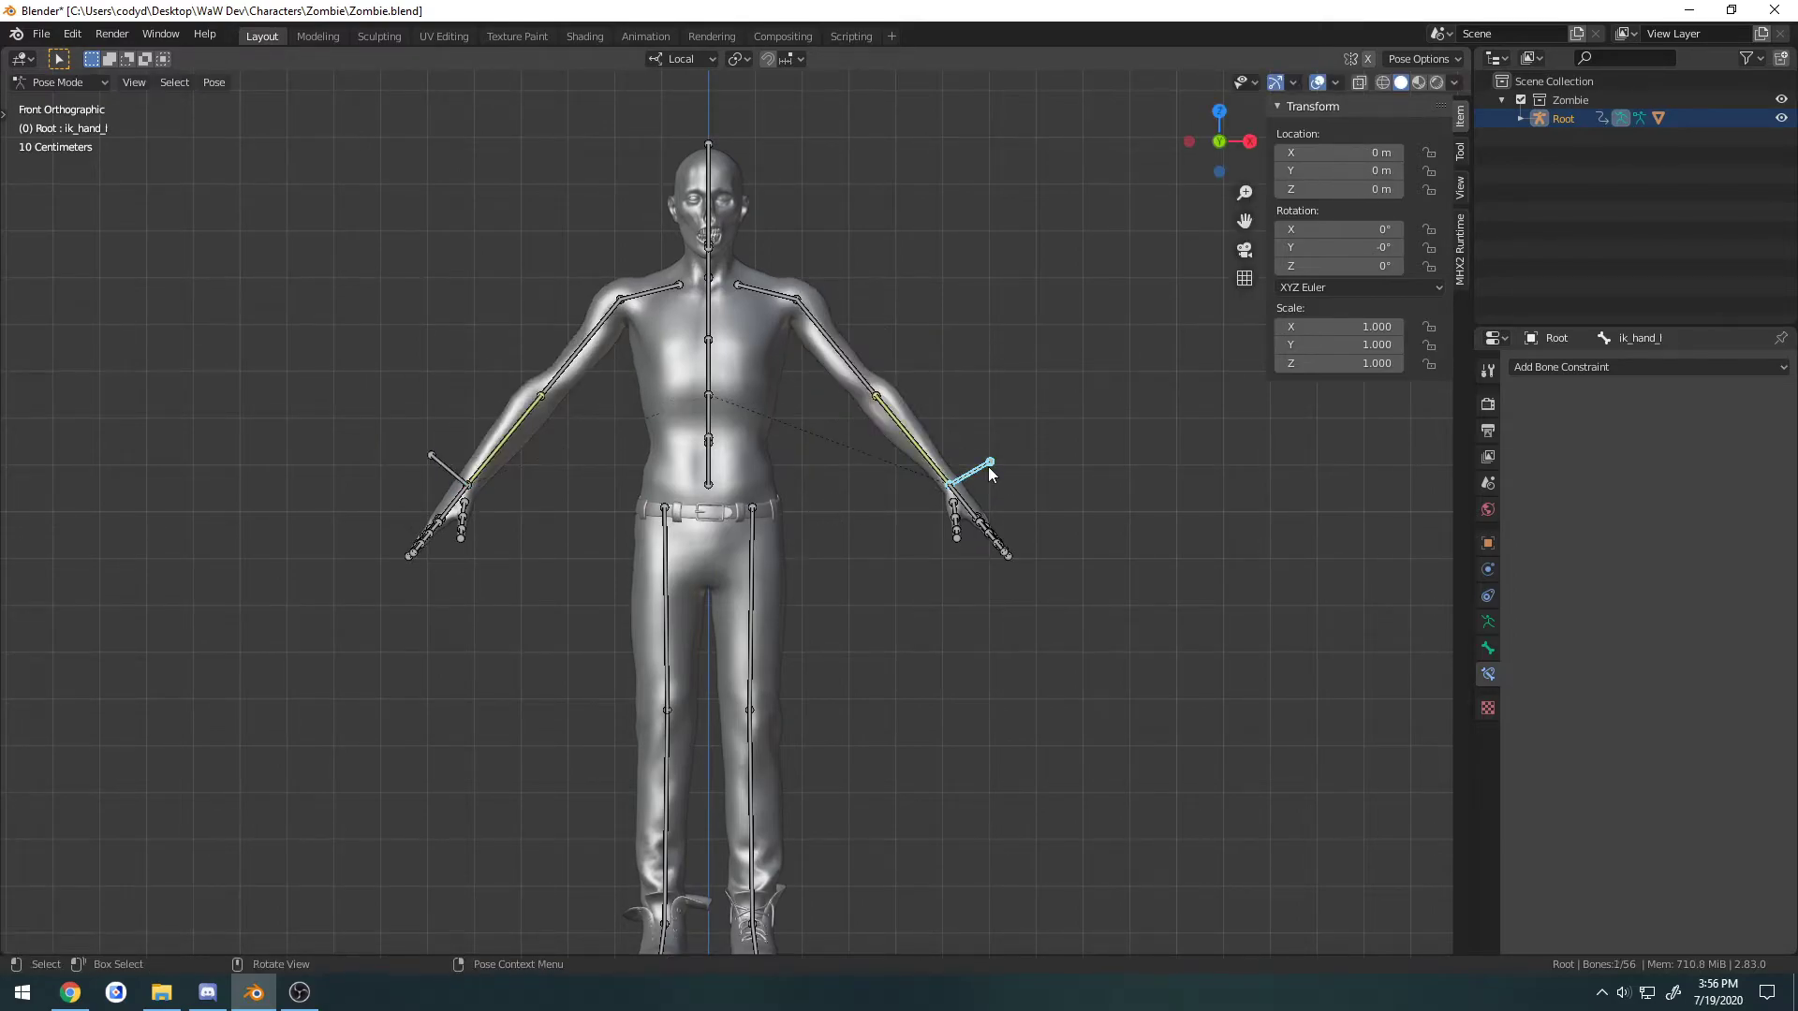
key(g)
click(957, 465)
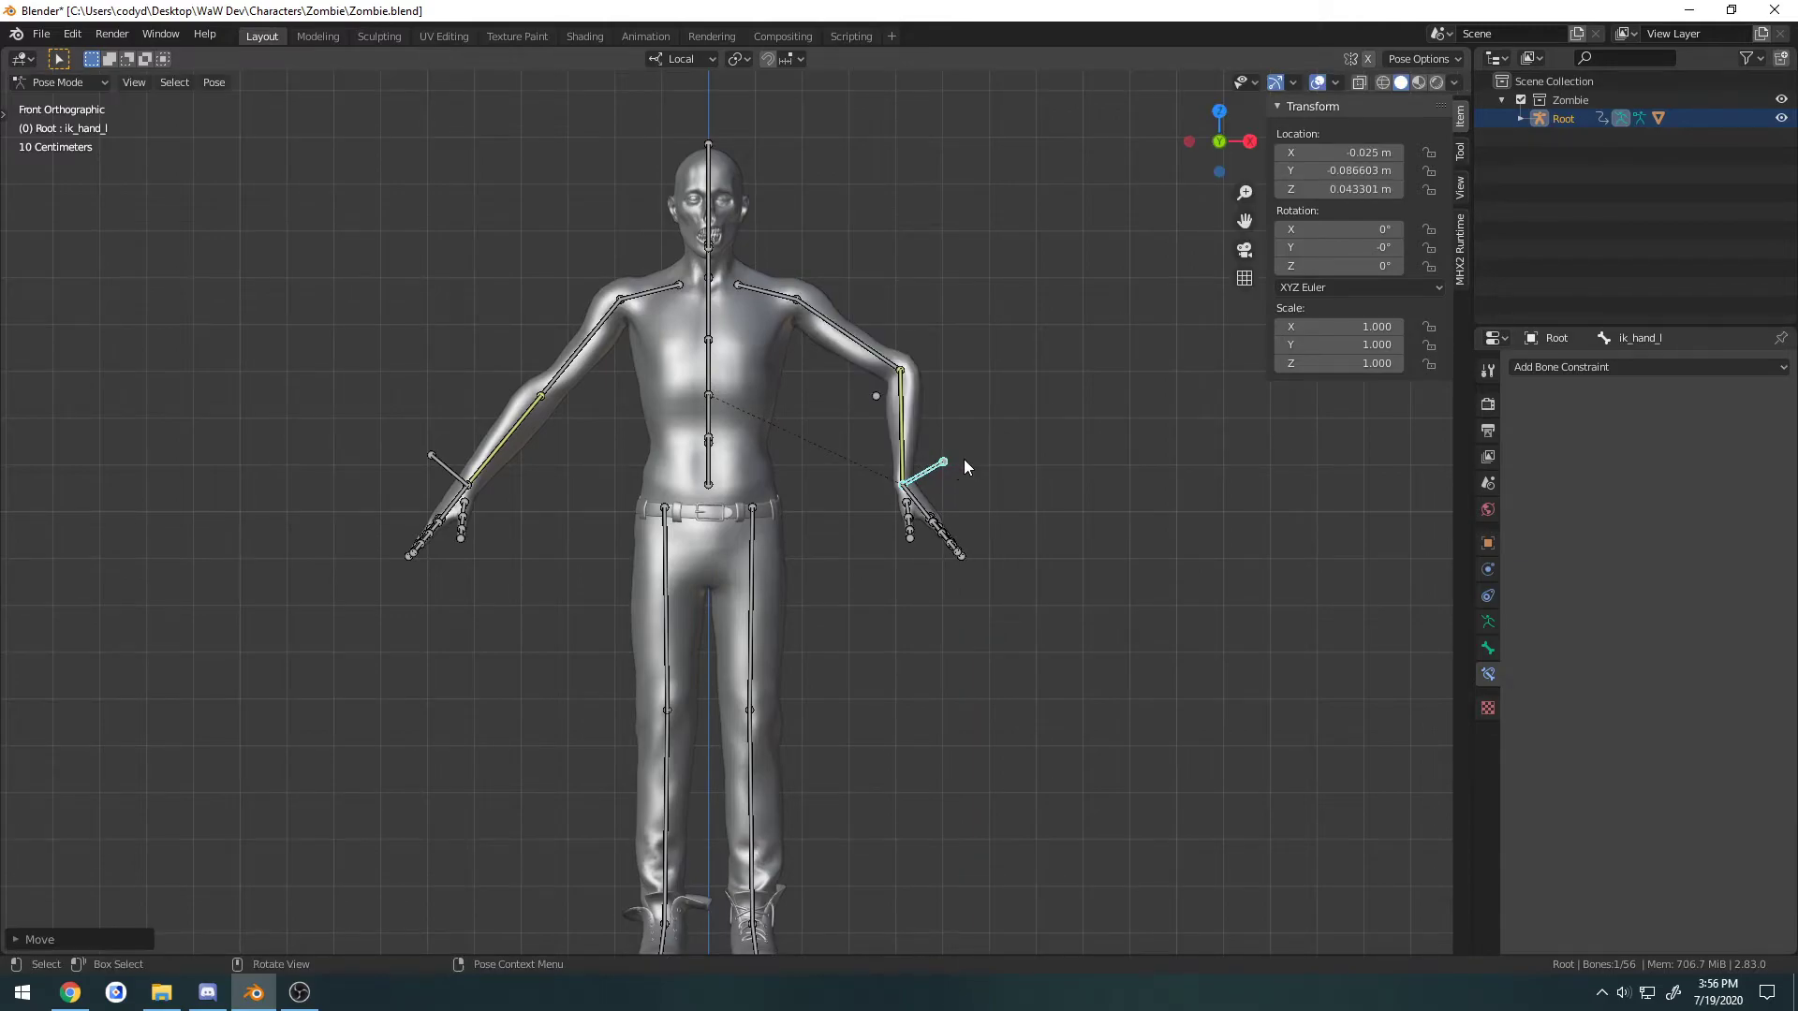
middle_drag(964, 459, 783, 470)
key(KP_1)
key(KP_3)
key(g)
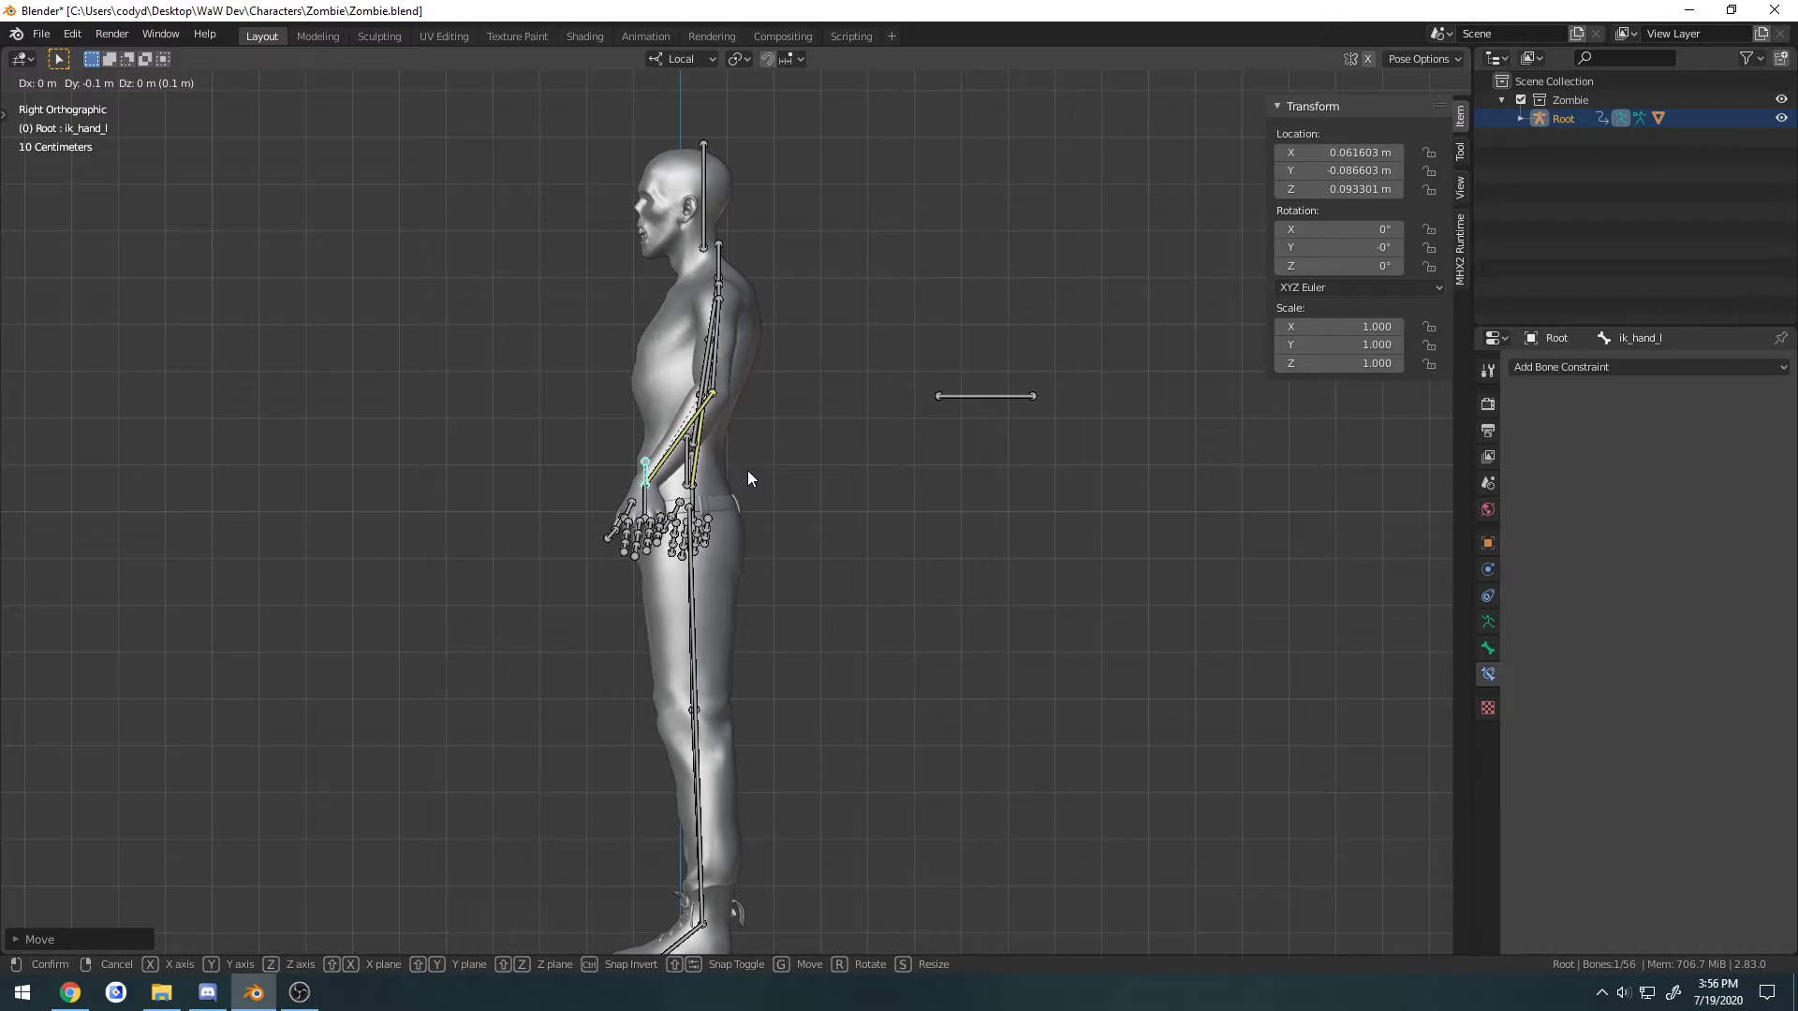
click(748, 470)
middle_drag(747, 470, 803, 549)
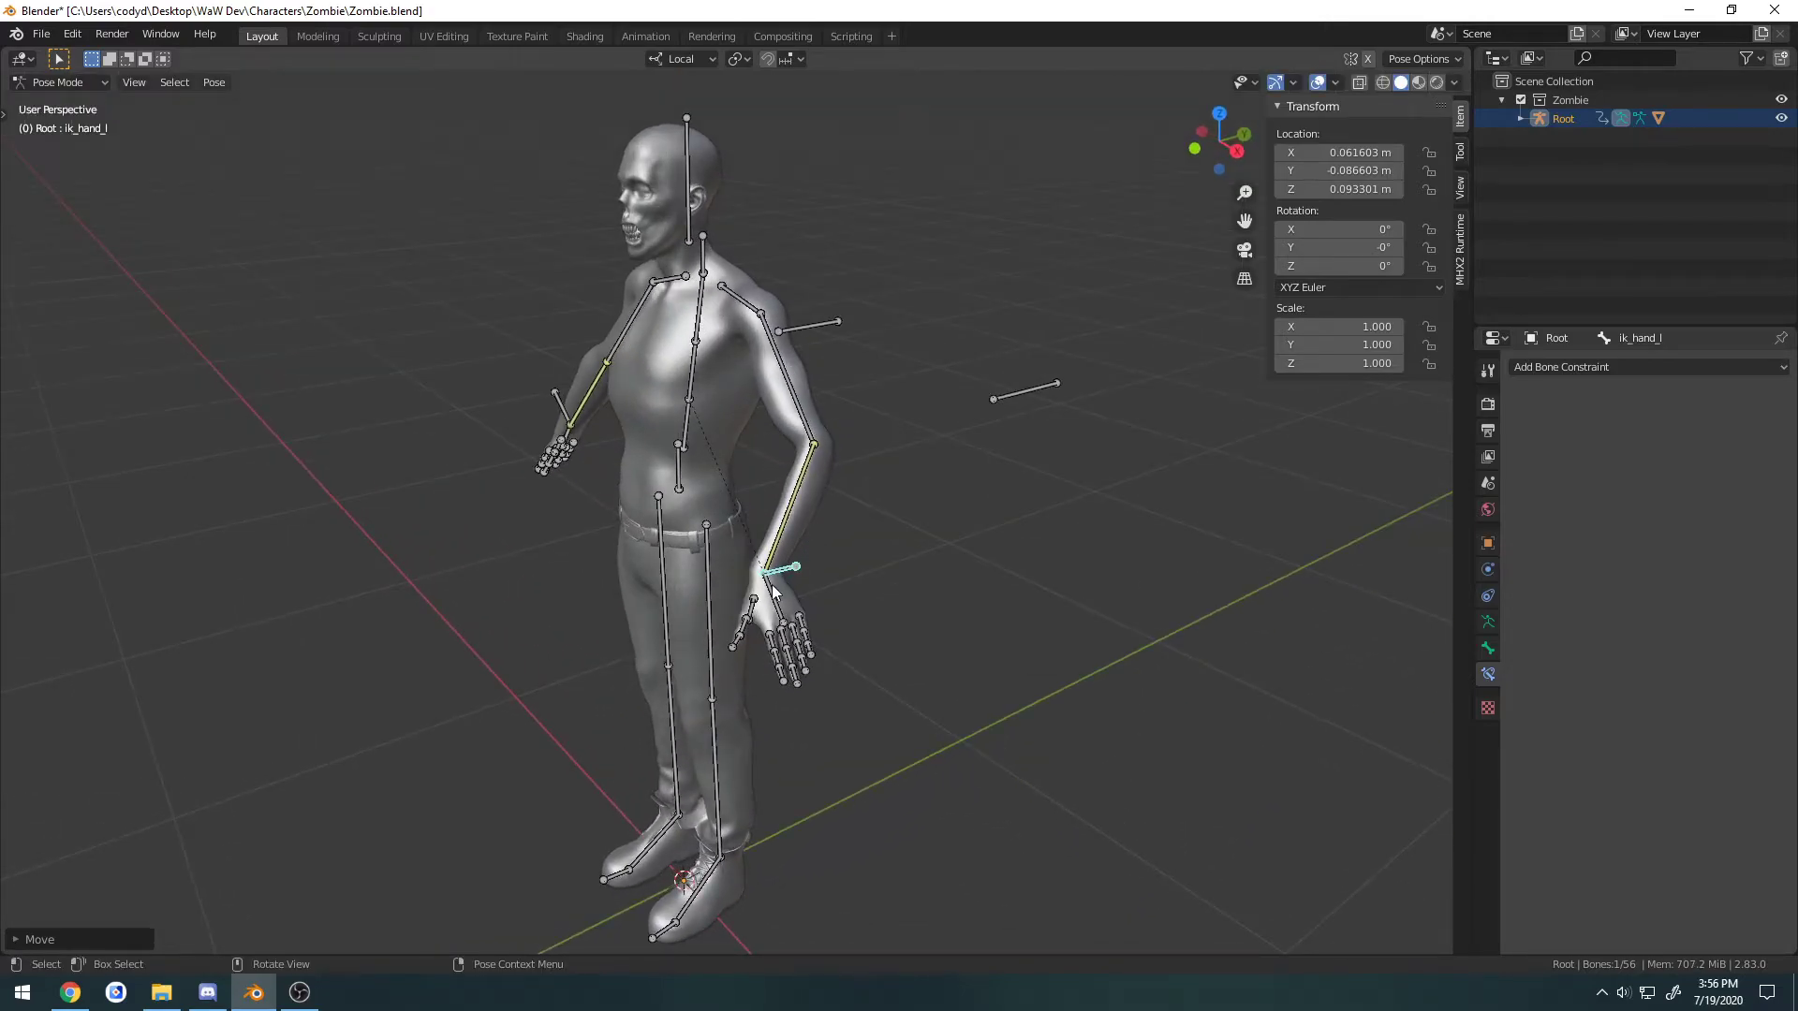
Pull ik_hand_r inward and forward to -0.035287, -0.076604, 0.11352 m, then select both hands.
click(563, 413)
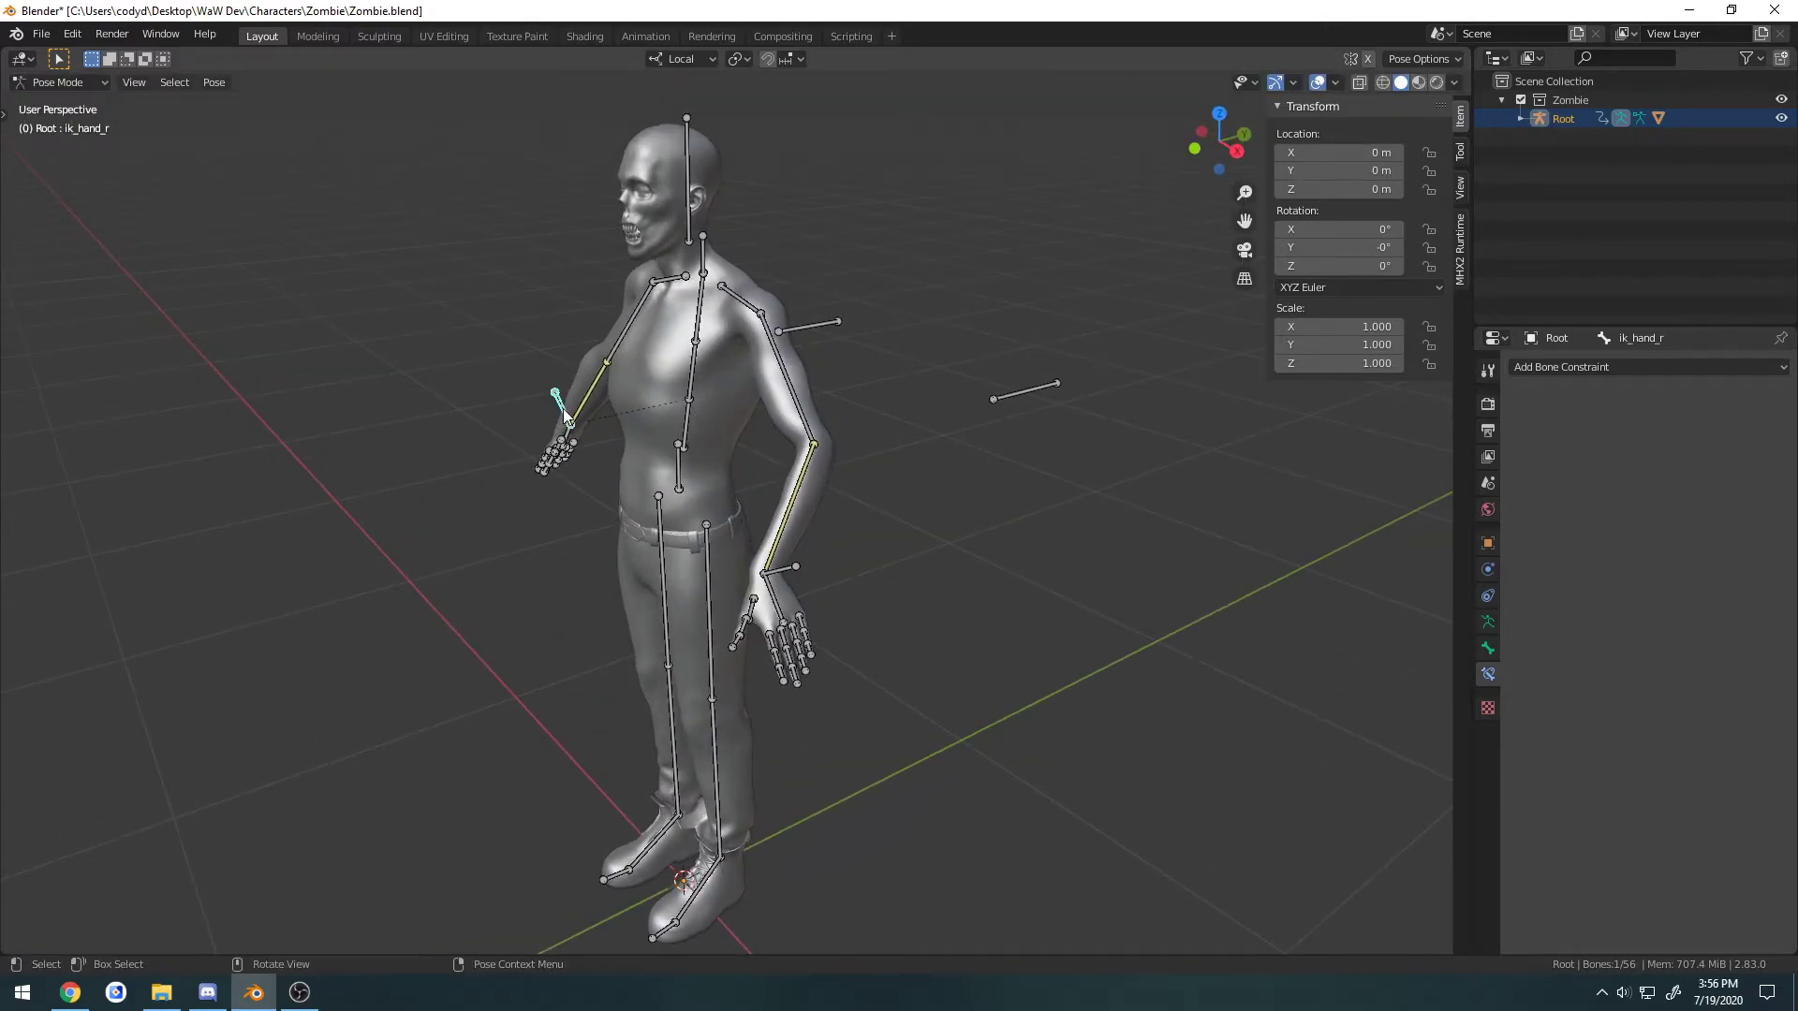
key(KP_1)
key(g)
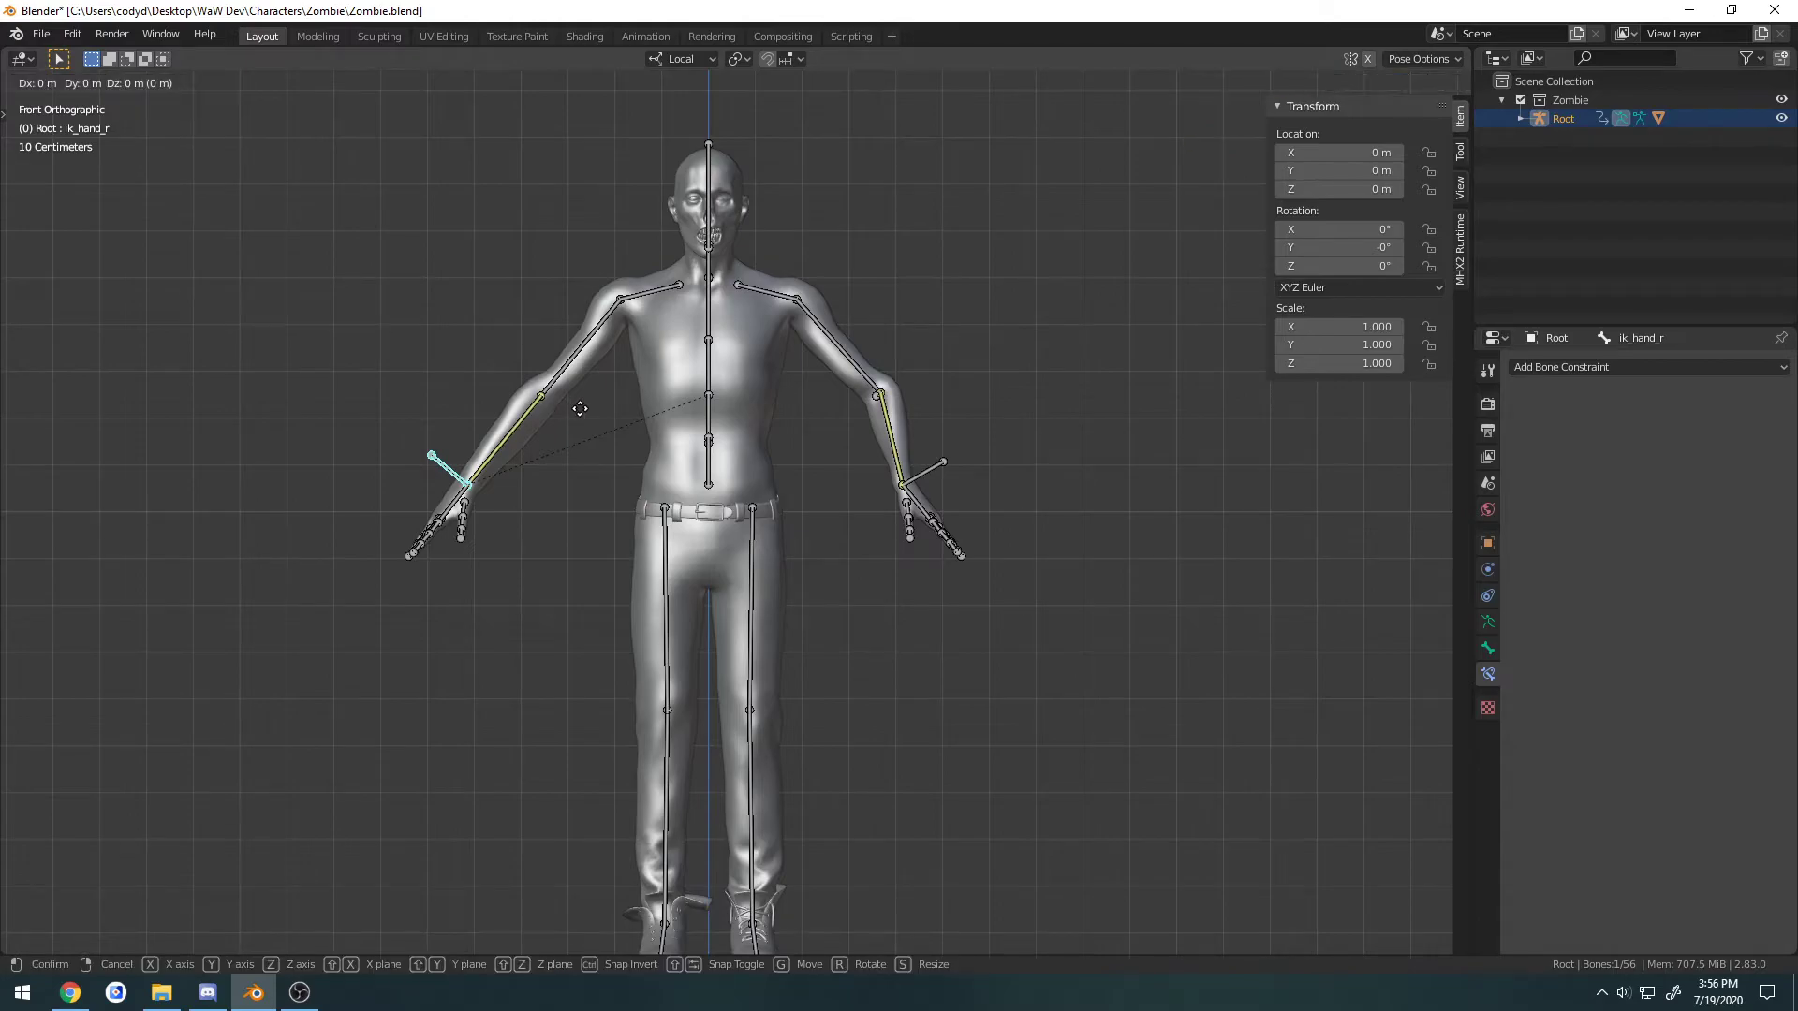
click(603, 410)
key(KP_3)
key(g)
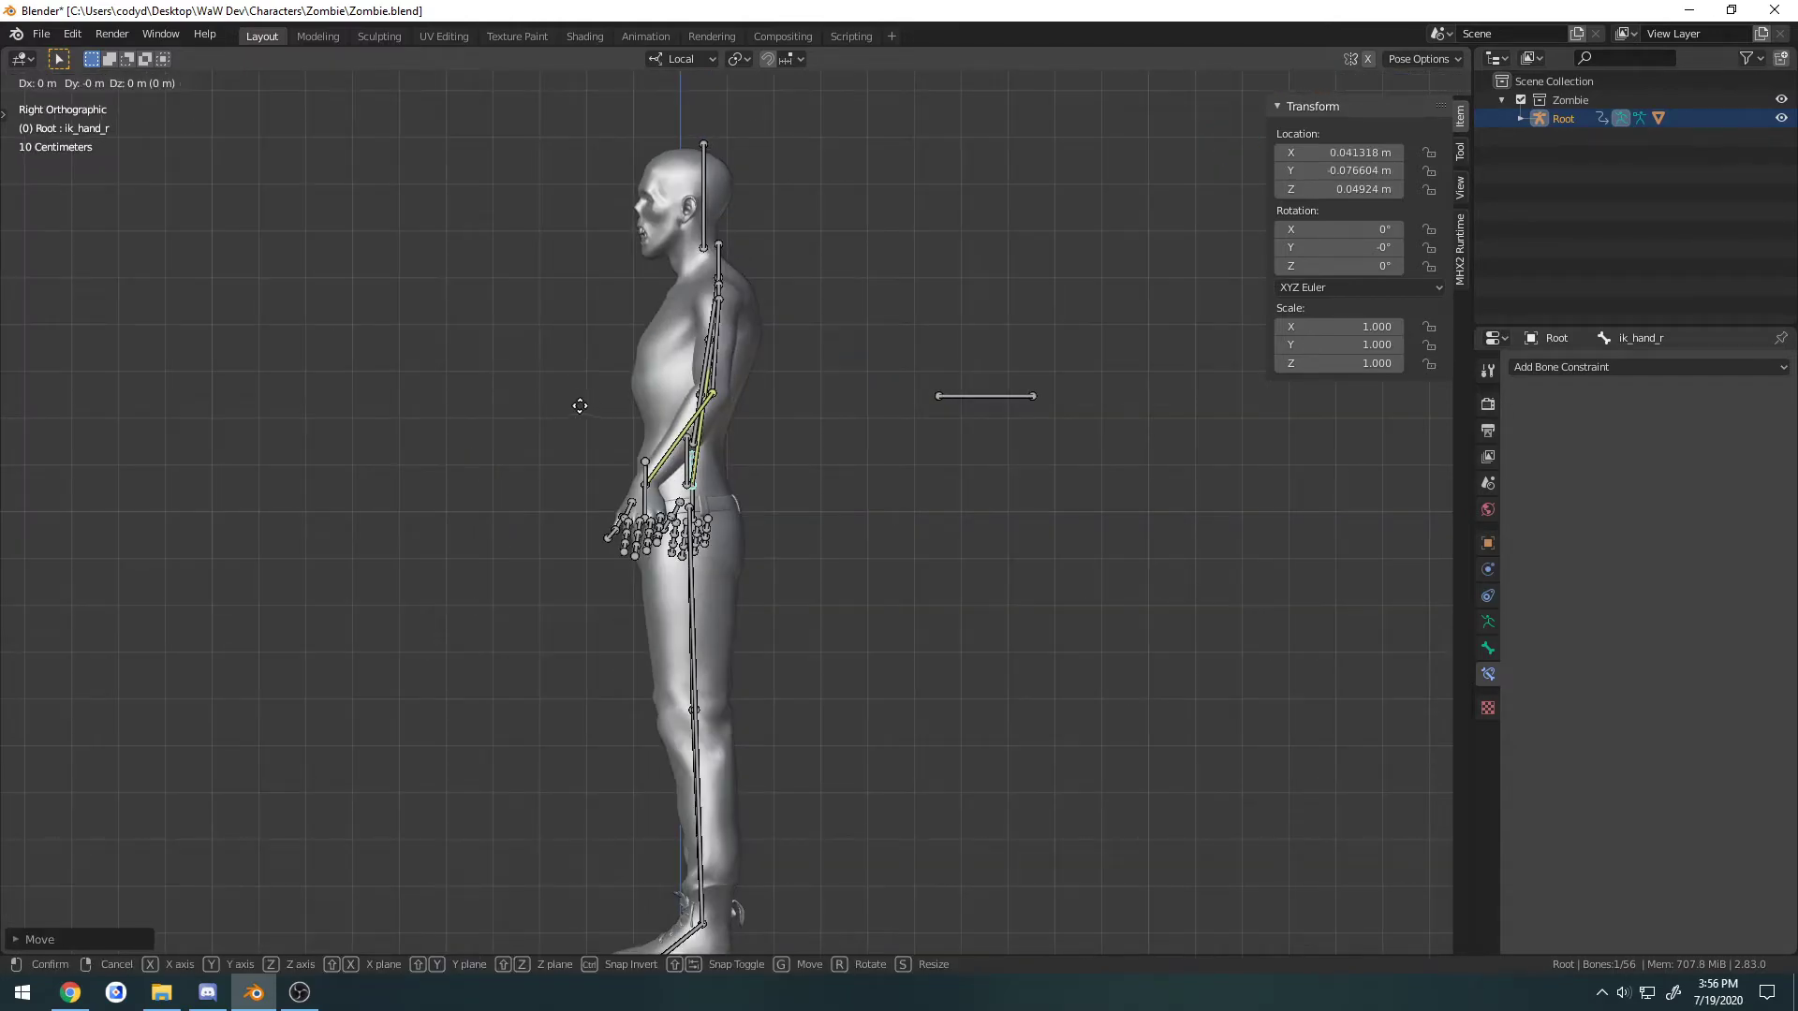
click(579, 405)
middle_drag(578, 404, 952, 524)
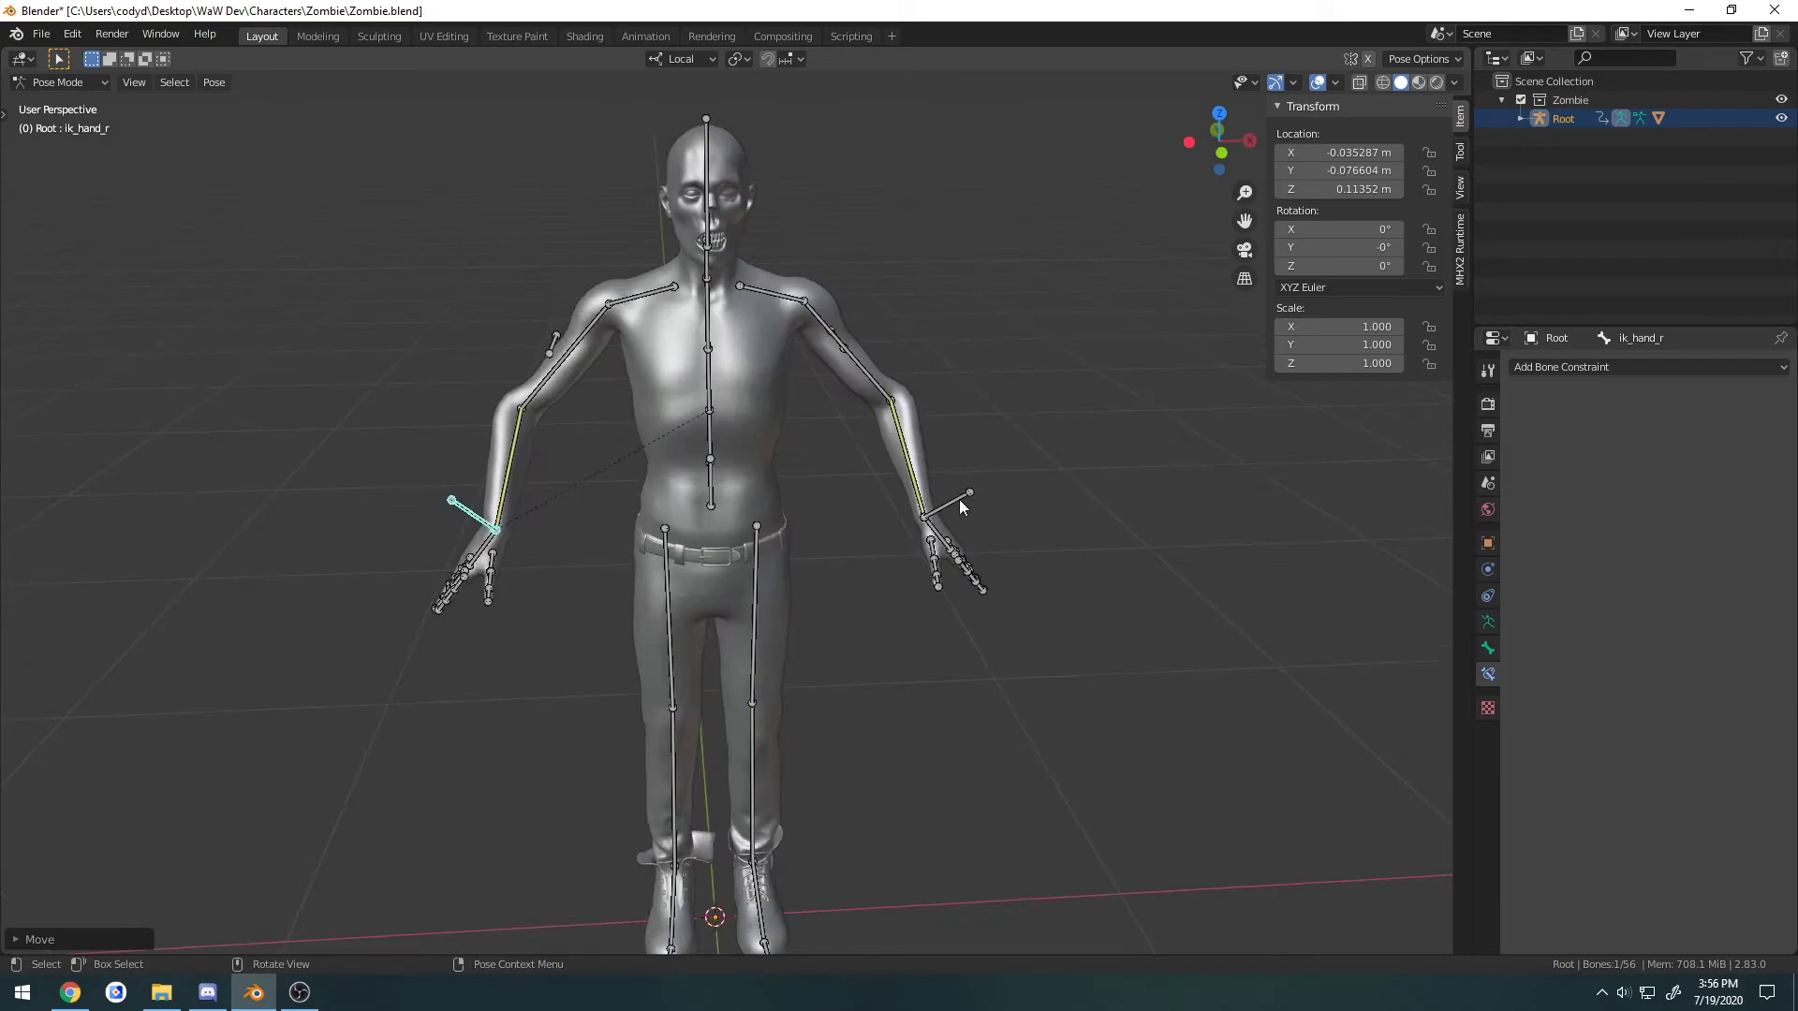
click(960, 502)
shift+click(497, 525)
Rotate both hands in side view, then rotate ik_hand_l to -9.21°, -43.8°, 2.94°.
key(KP_3)
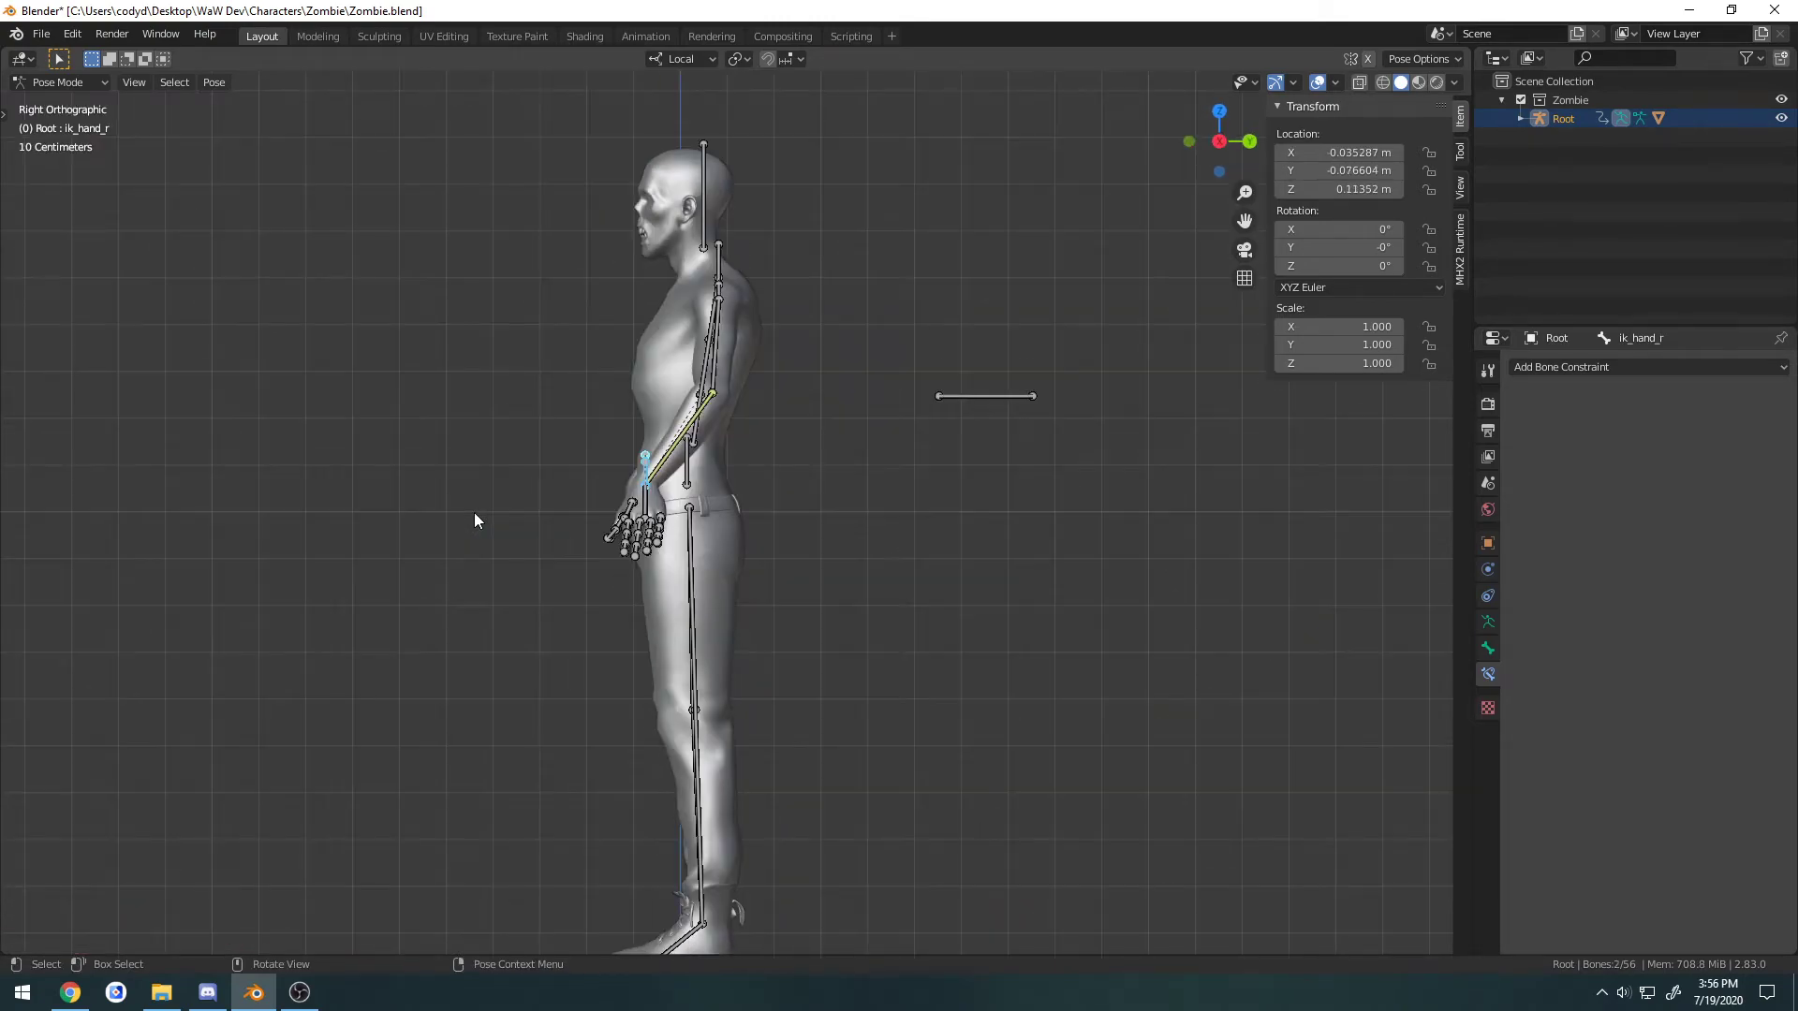
key(r)
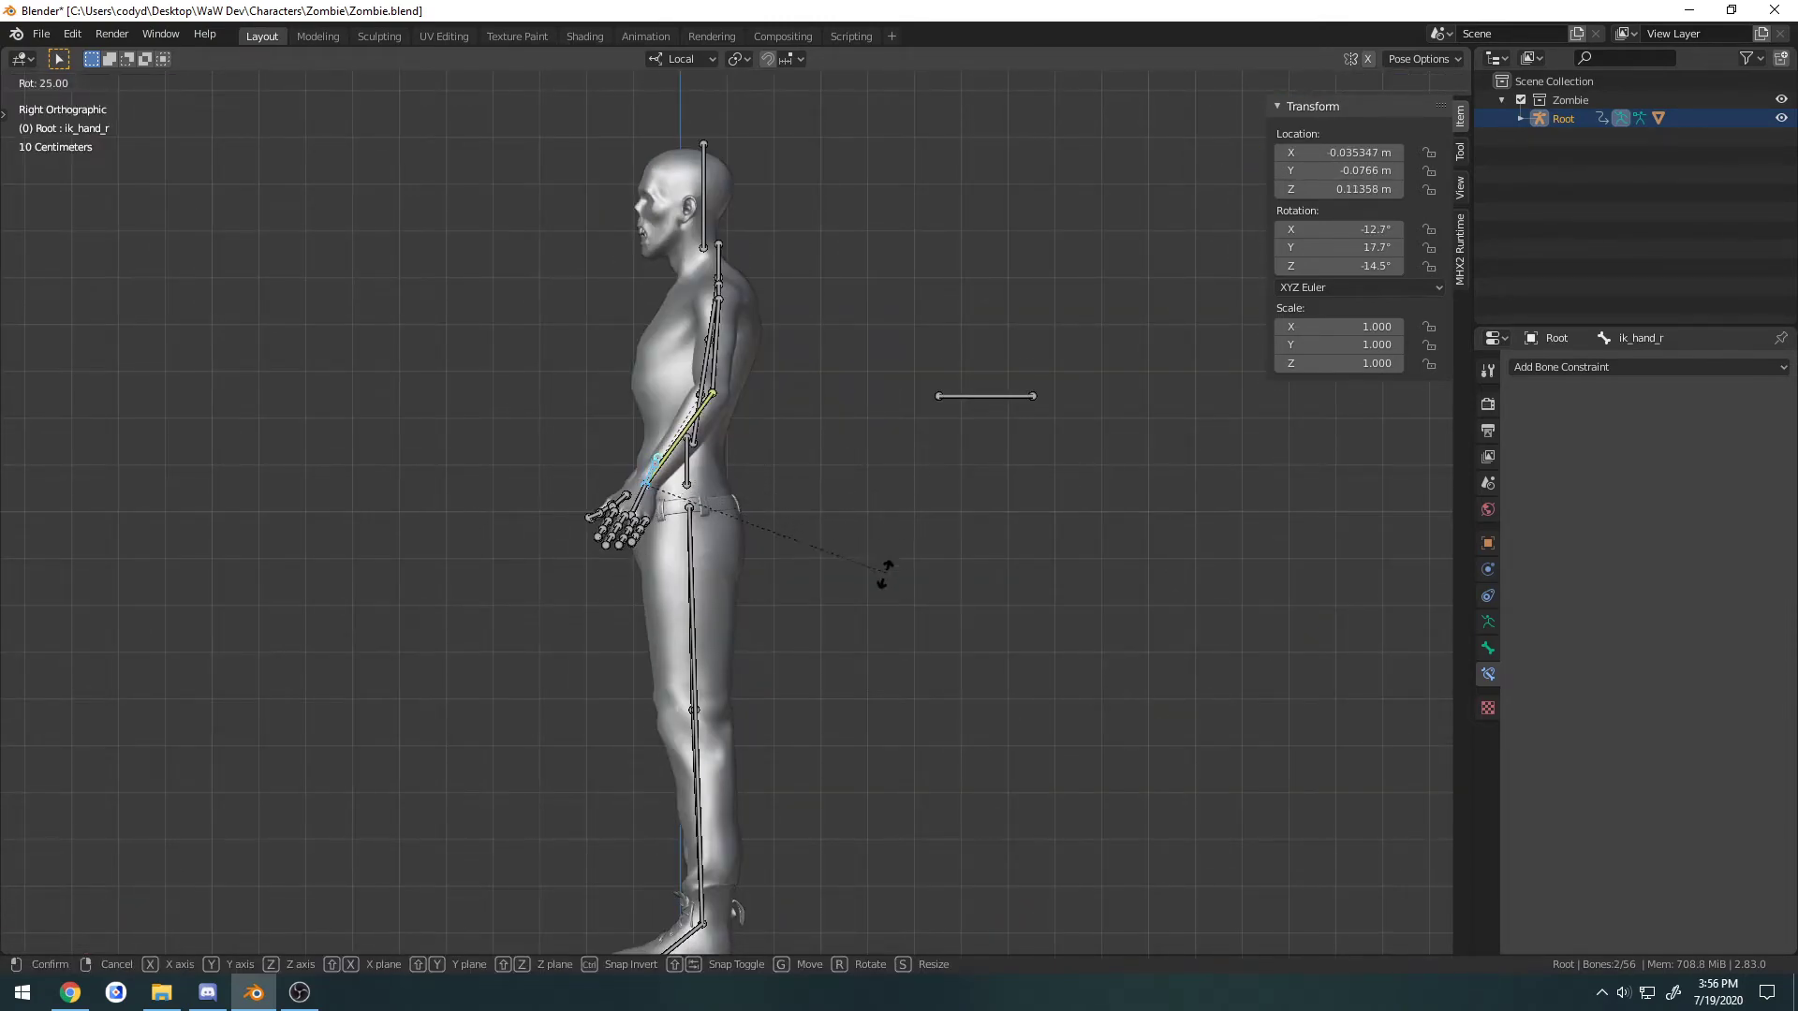
click(820, 609)
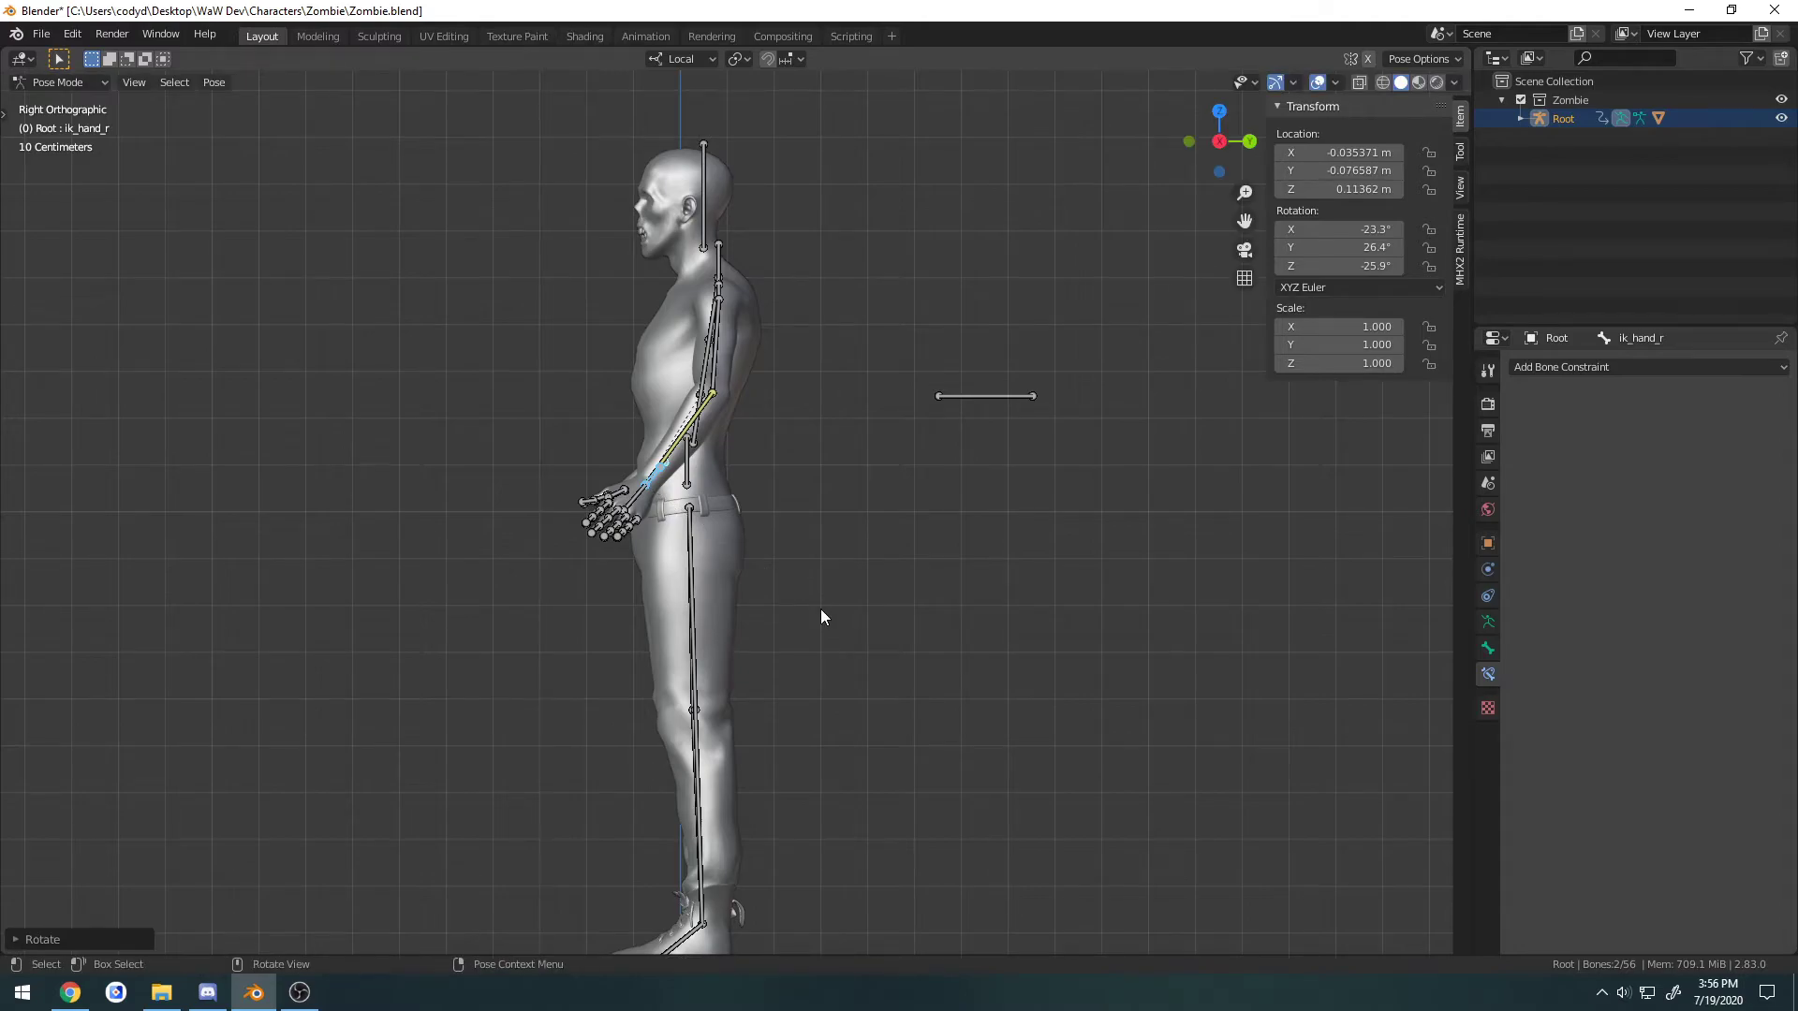
key(KP_7)
click(913, 596)
key(r)
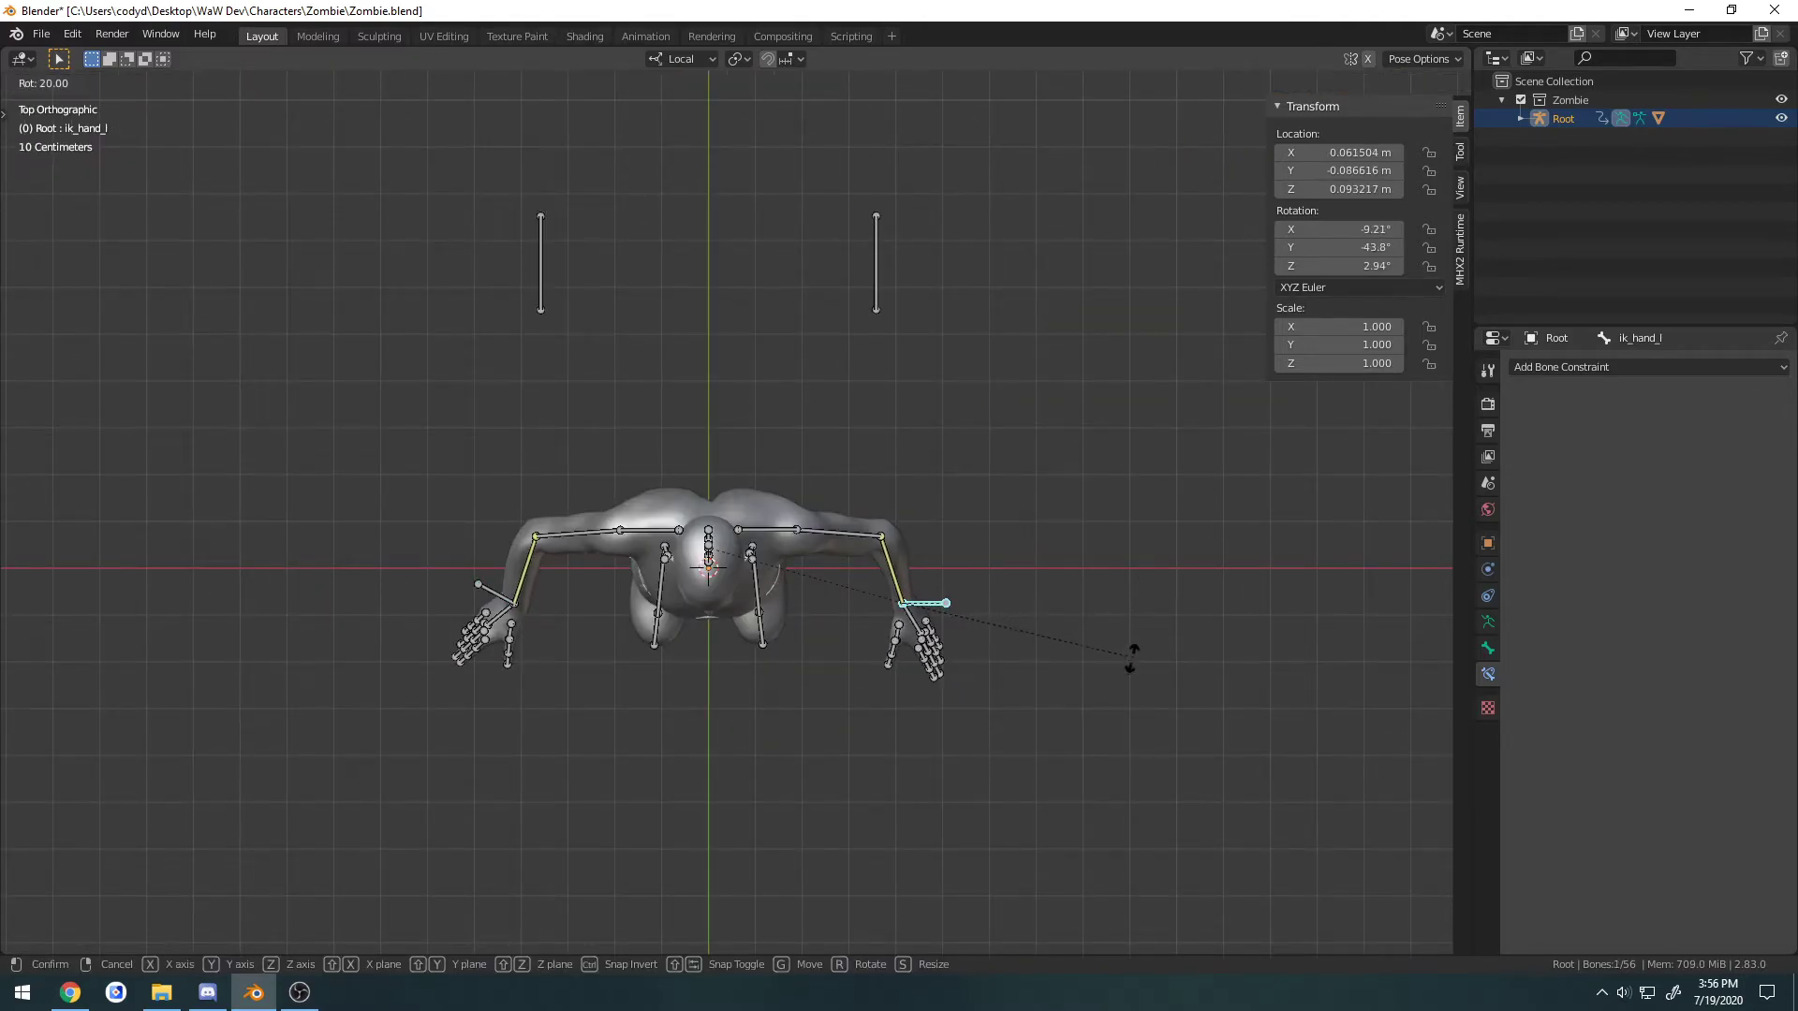
click(1126, 693)
Rotate ik_hand_r to -14.1°, 45.2°, -5.58° and save Zombie.blend.
click(487, 588)
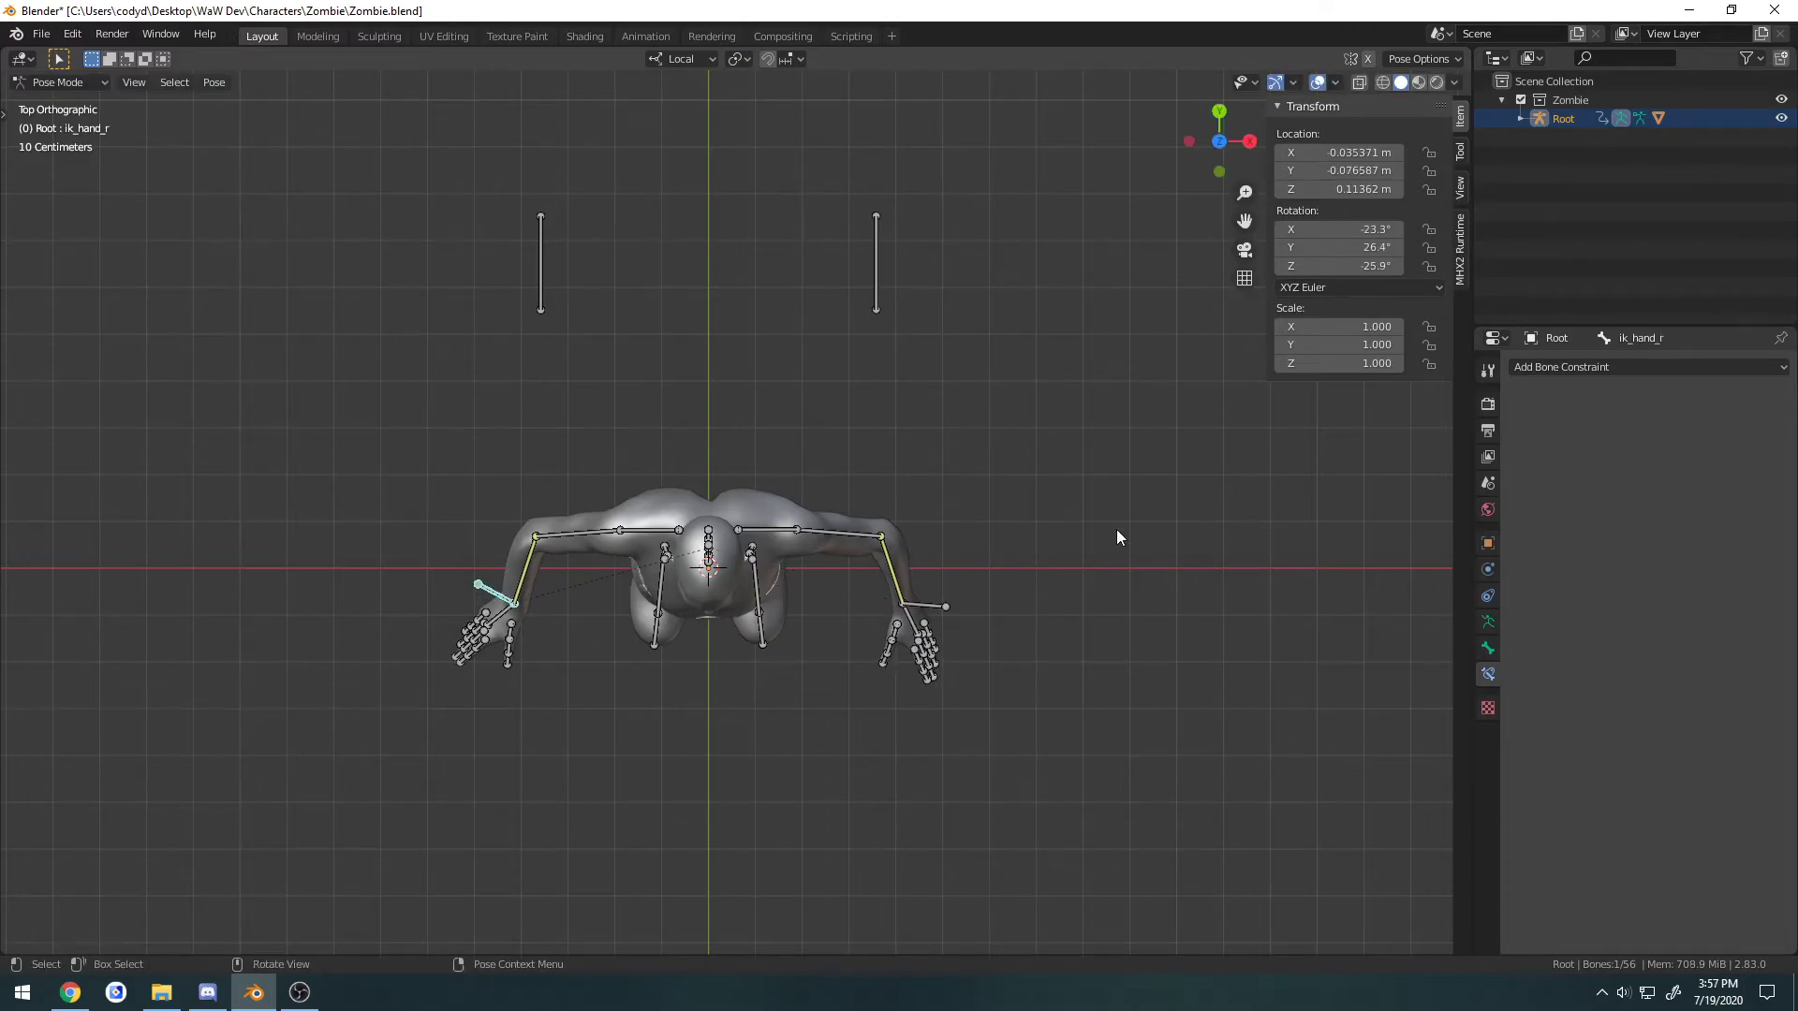
key(r)
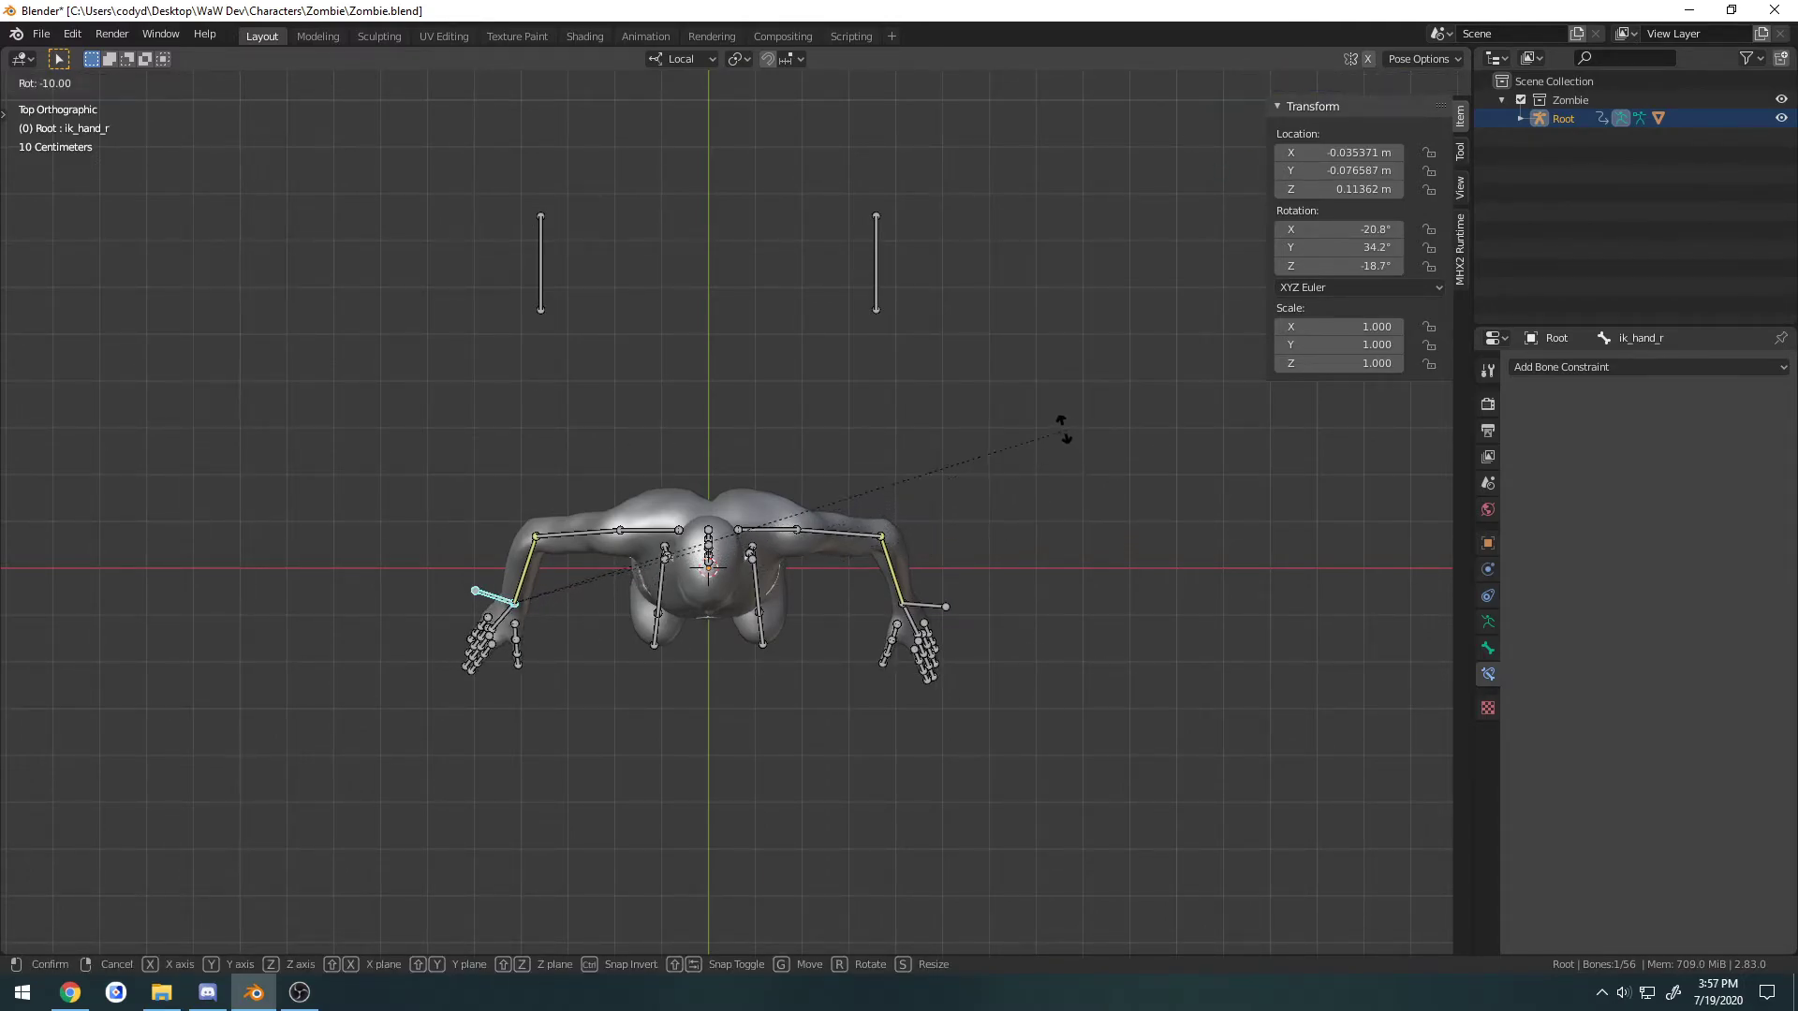
click(925, 369)
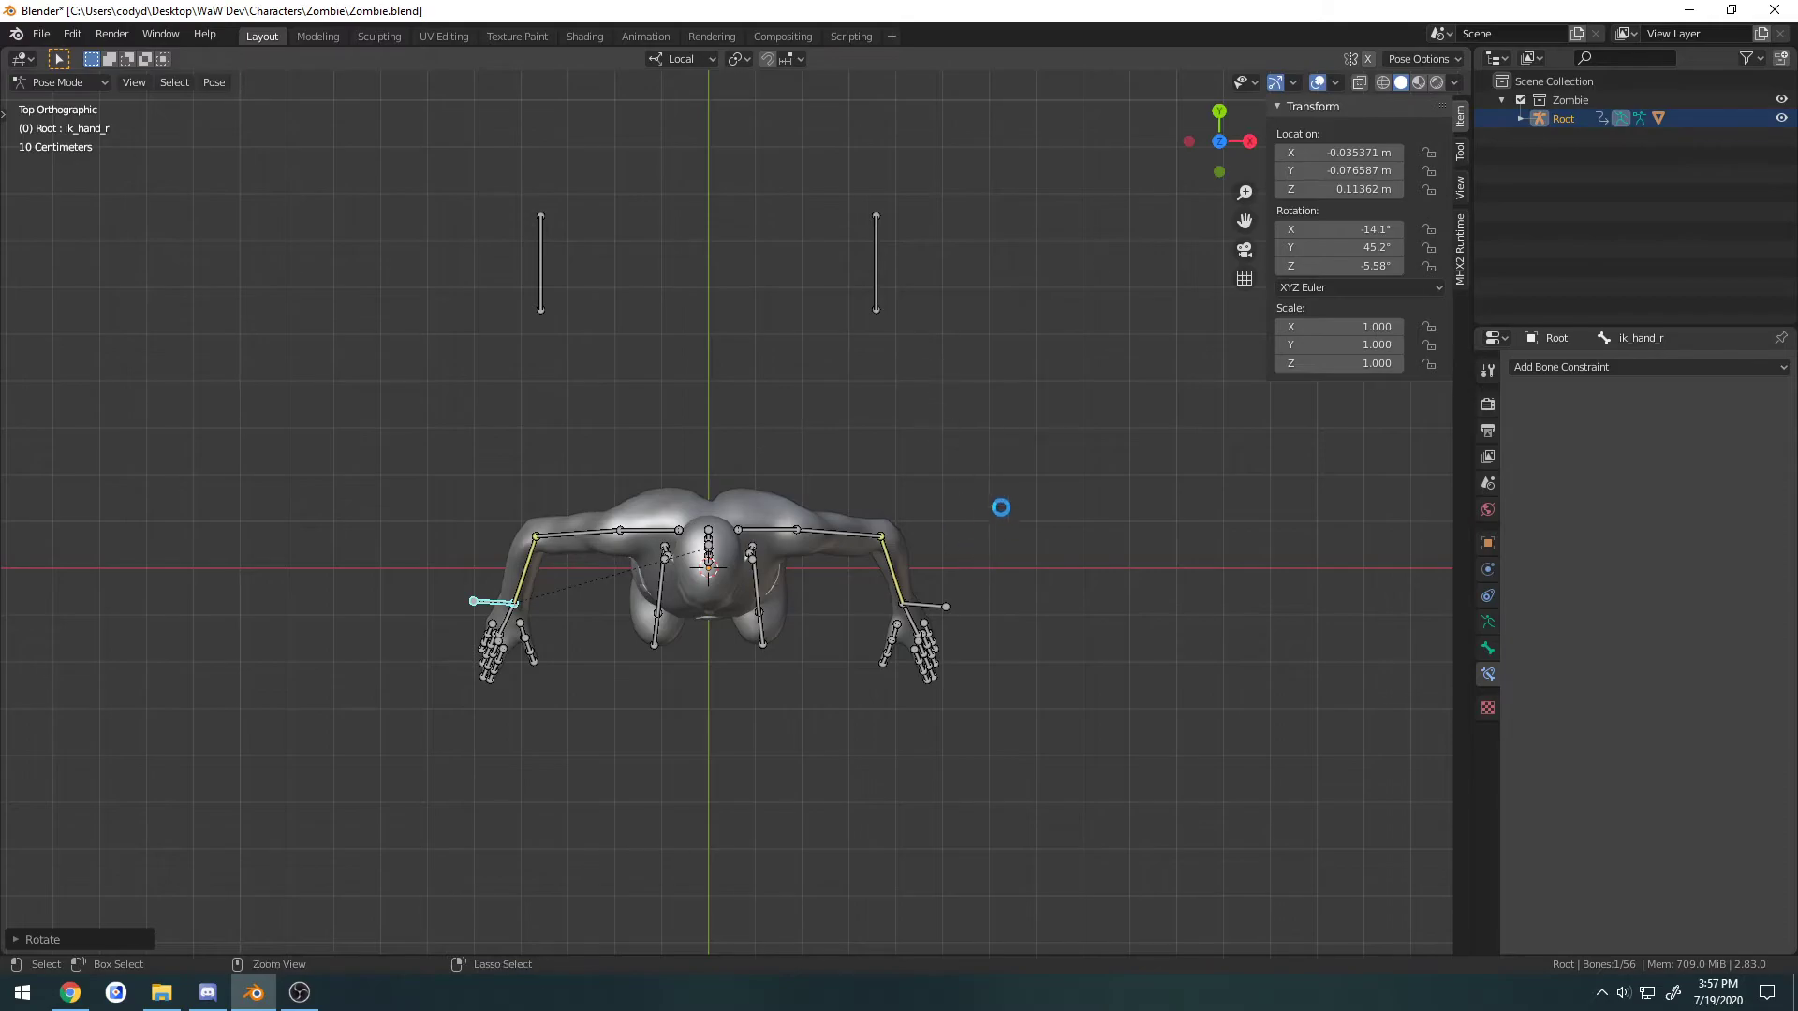
key(ctrl+s)
middle_drag(999, 505, 833, 441)
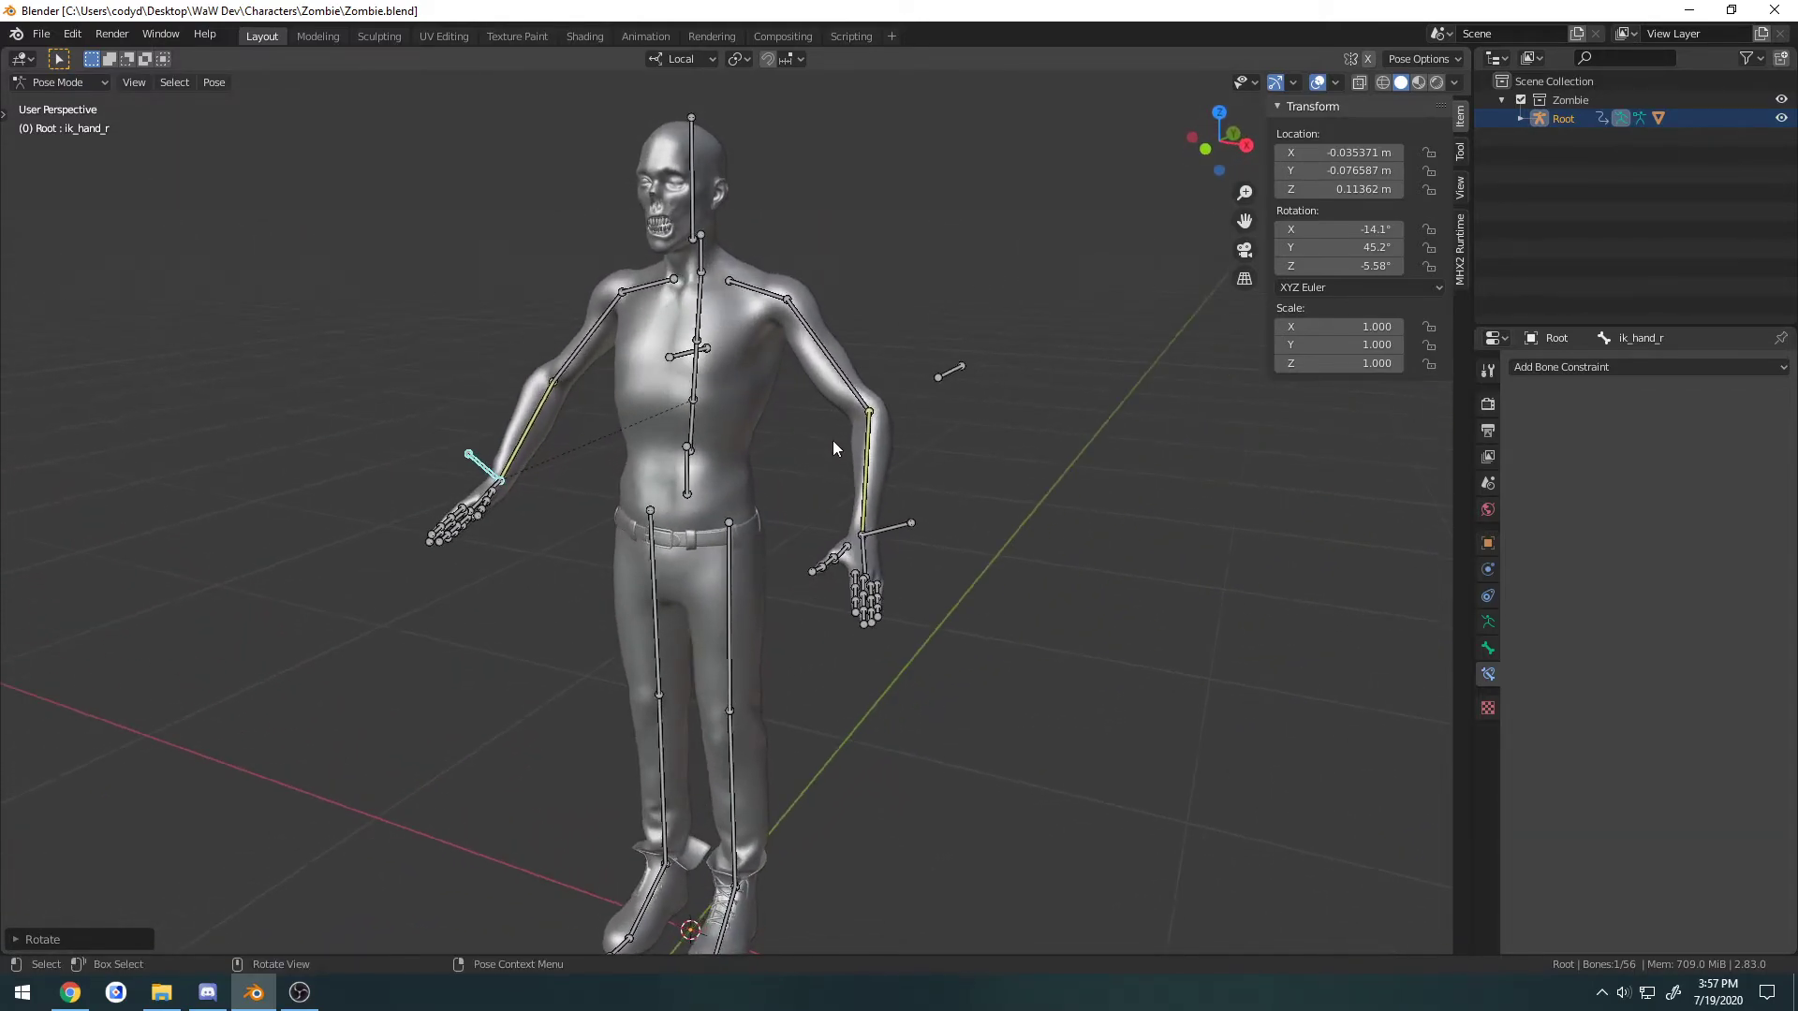
In Object Mode, apply the Ch10 mesh's Armature modifier to bake the bent-arm pose.
key(a)
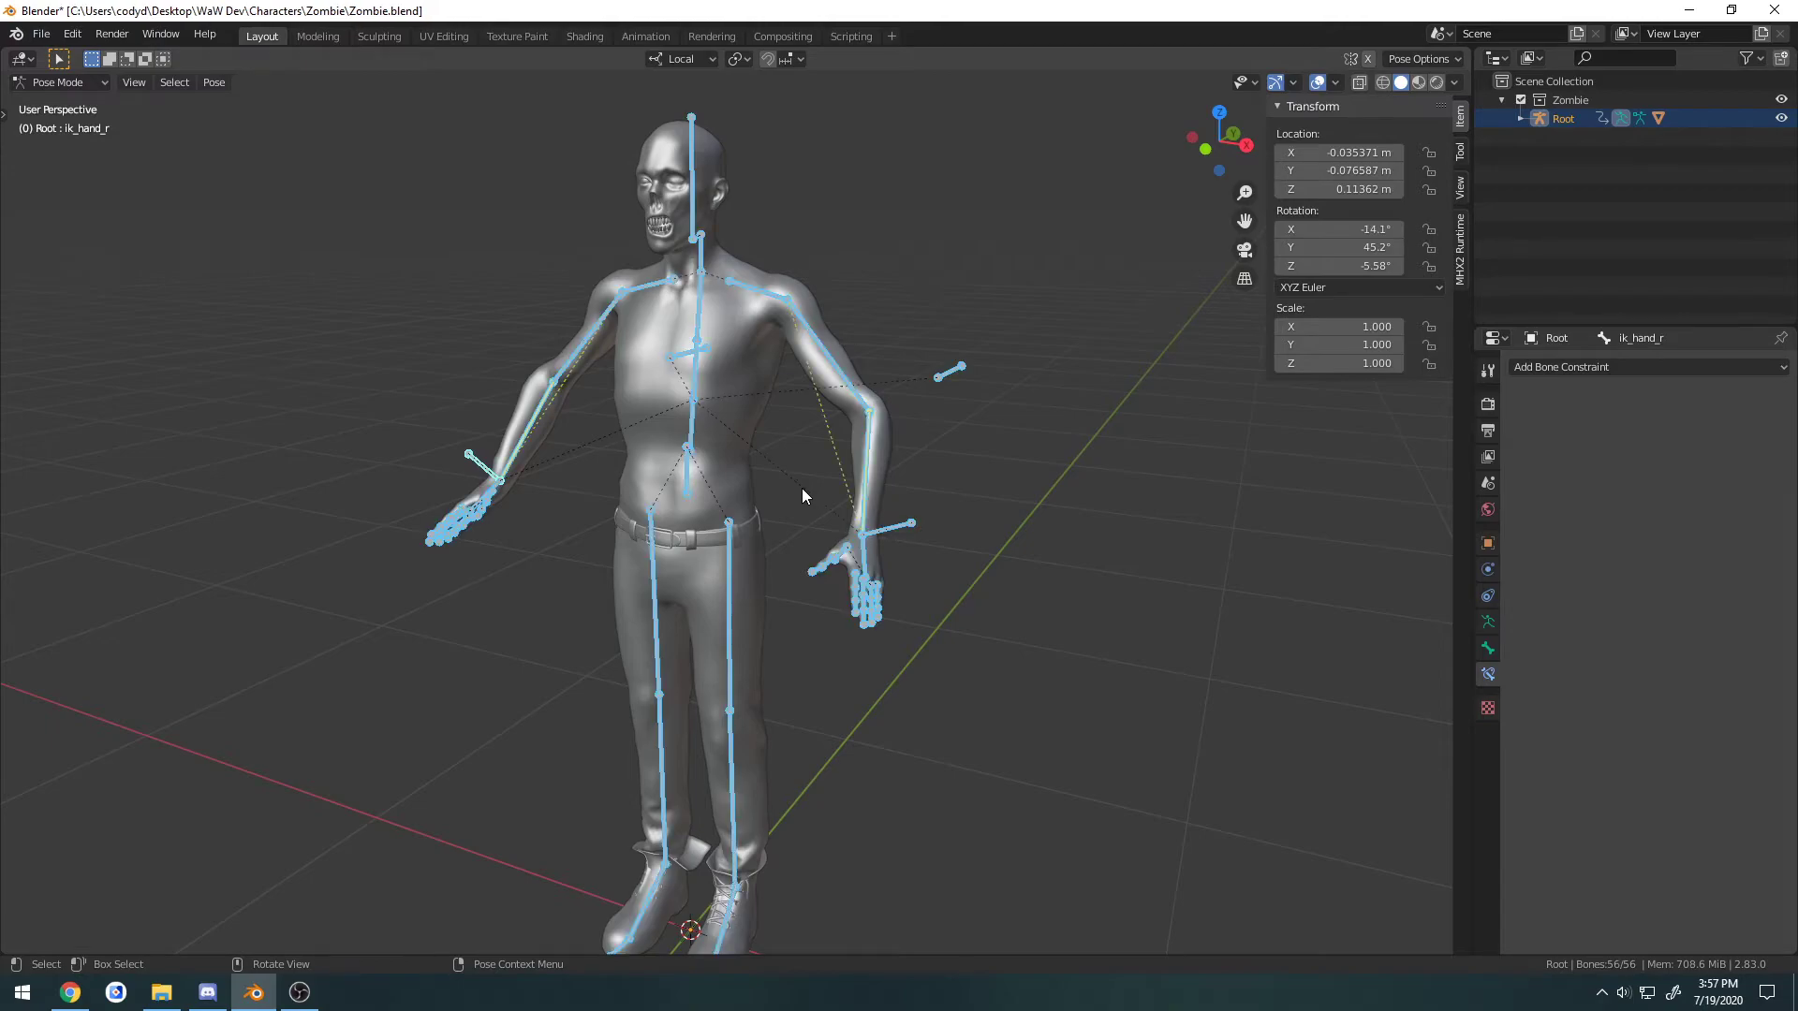
shift+middle_drag(801, 487, 755, 396)
key(ctrl+Tab)
click(694, 388)
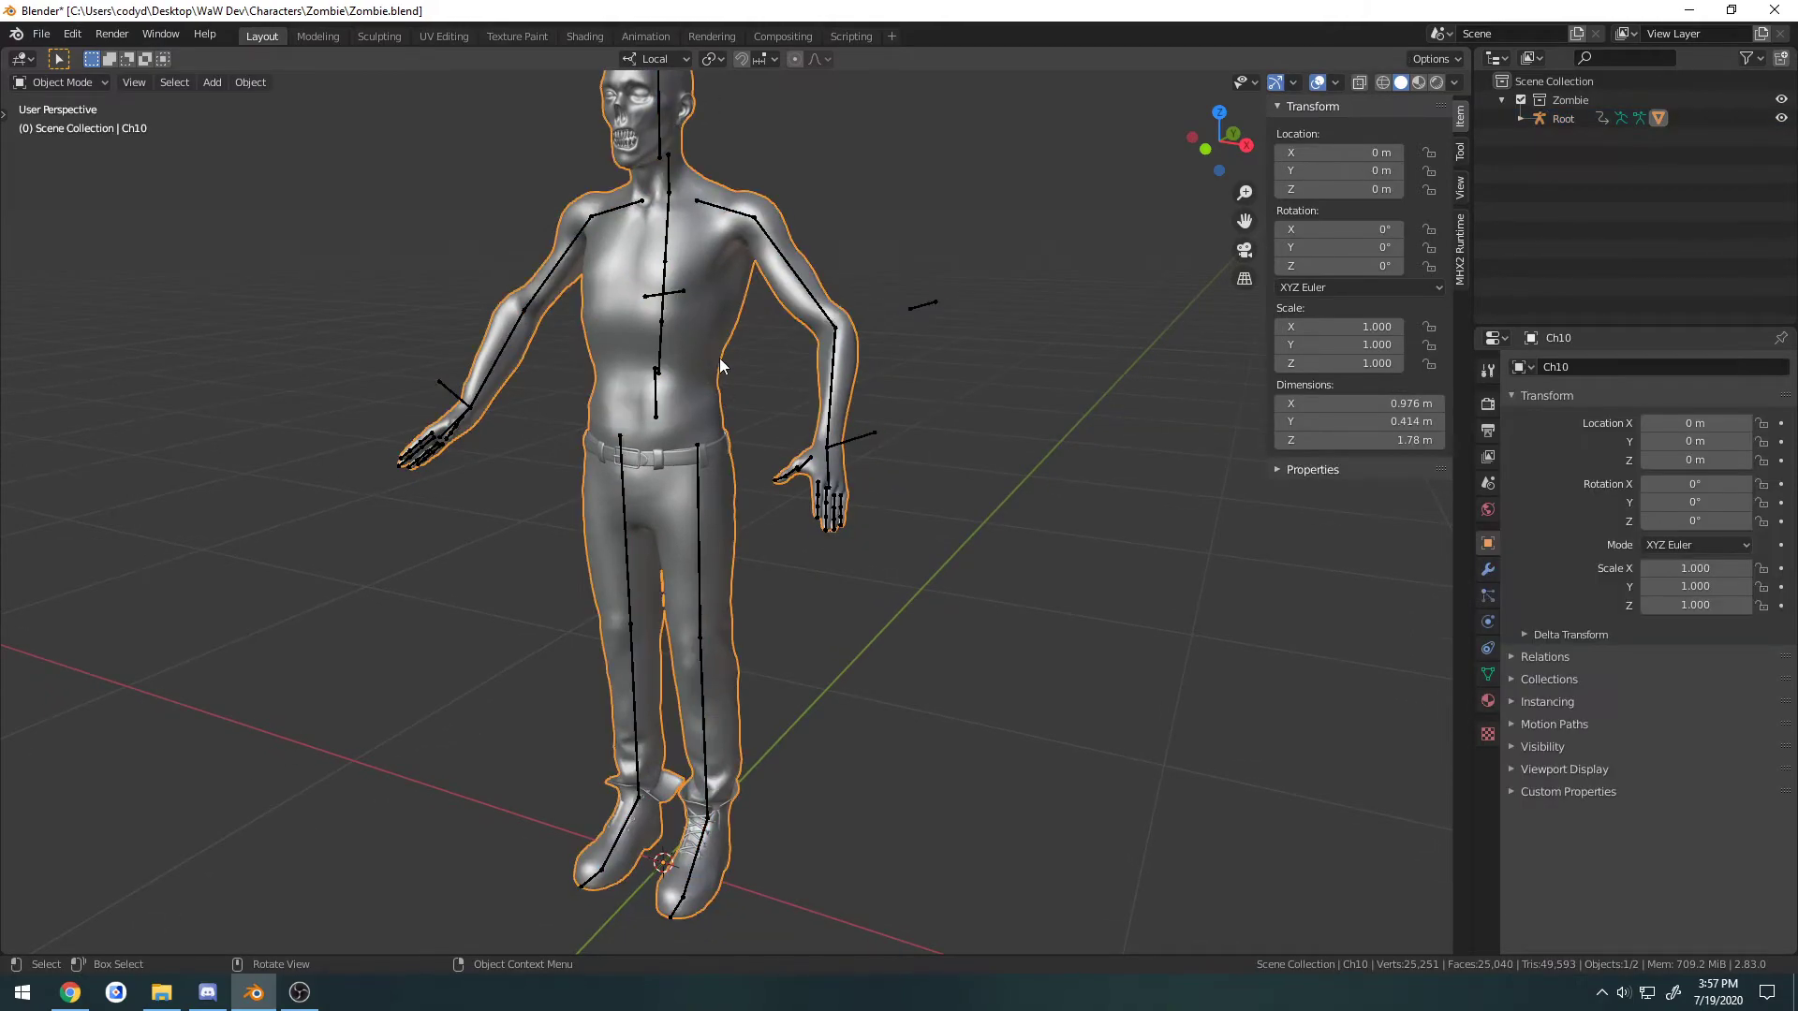
click(1488, 569)
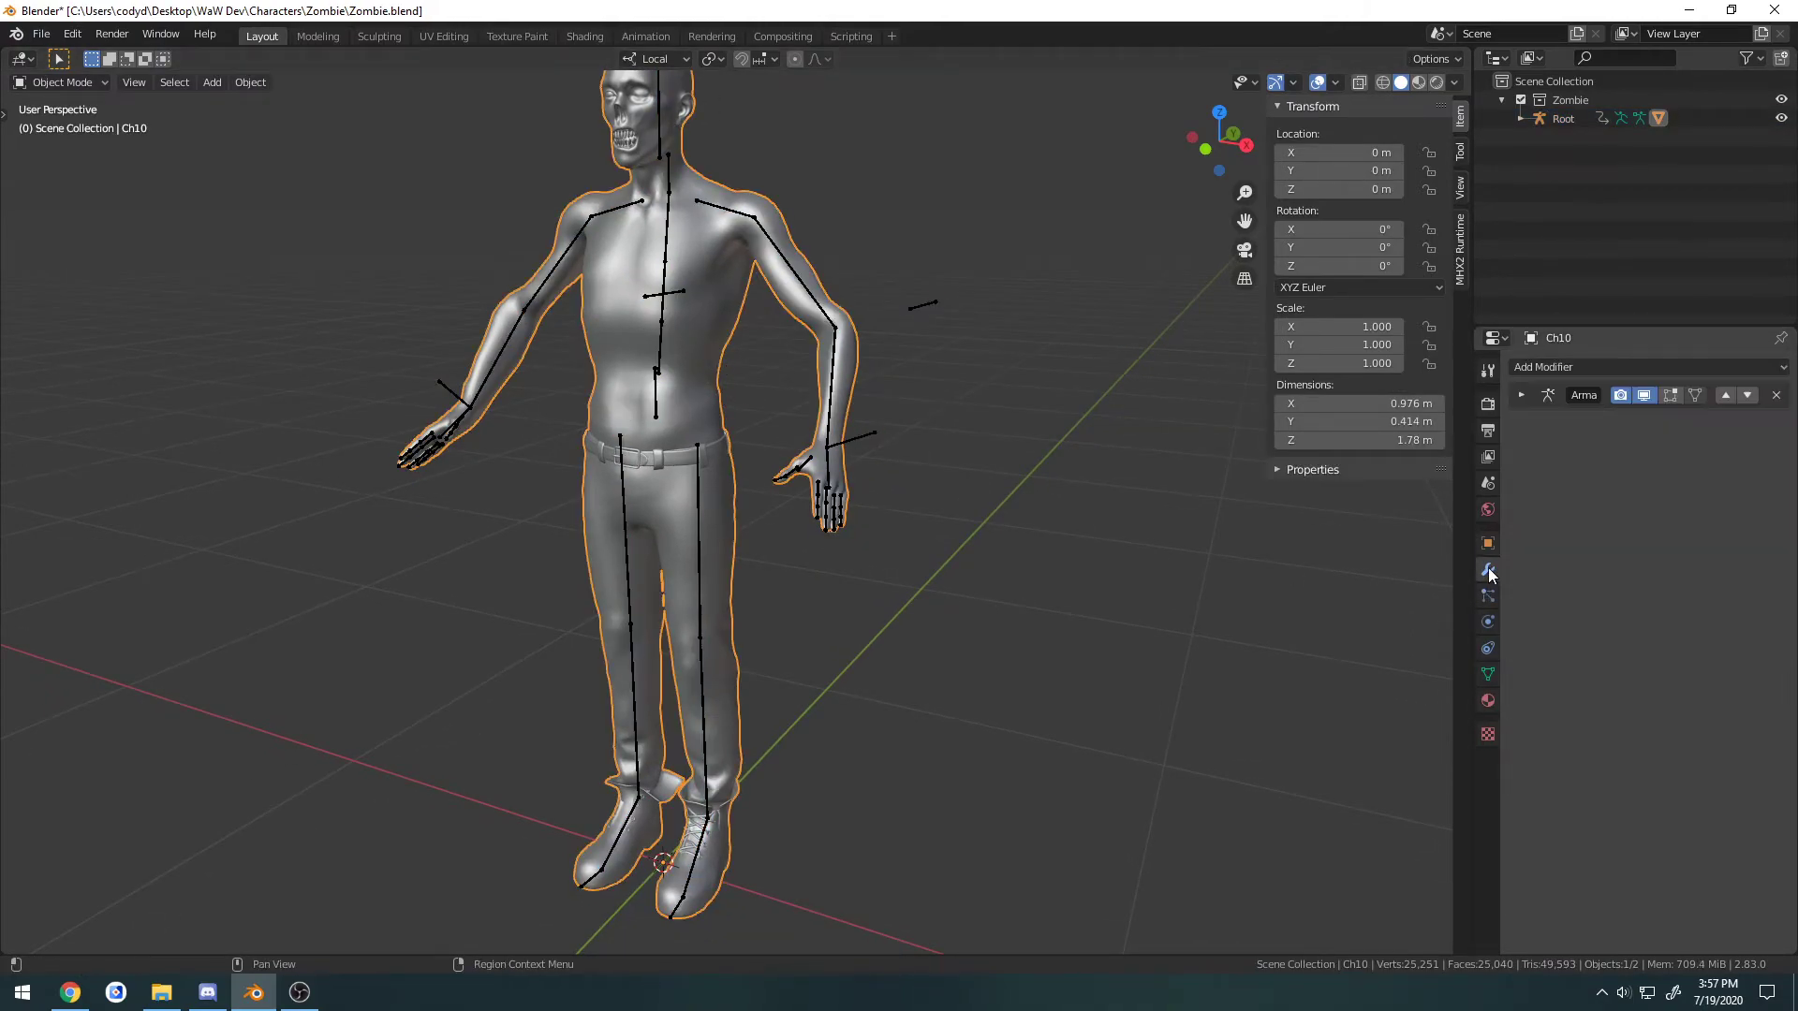
click(1523, 395)
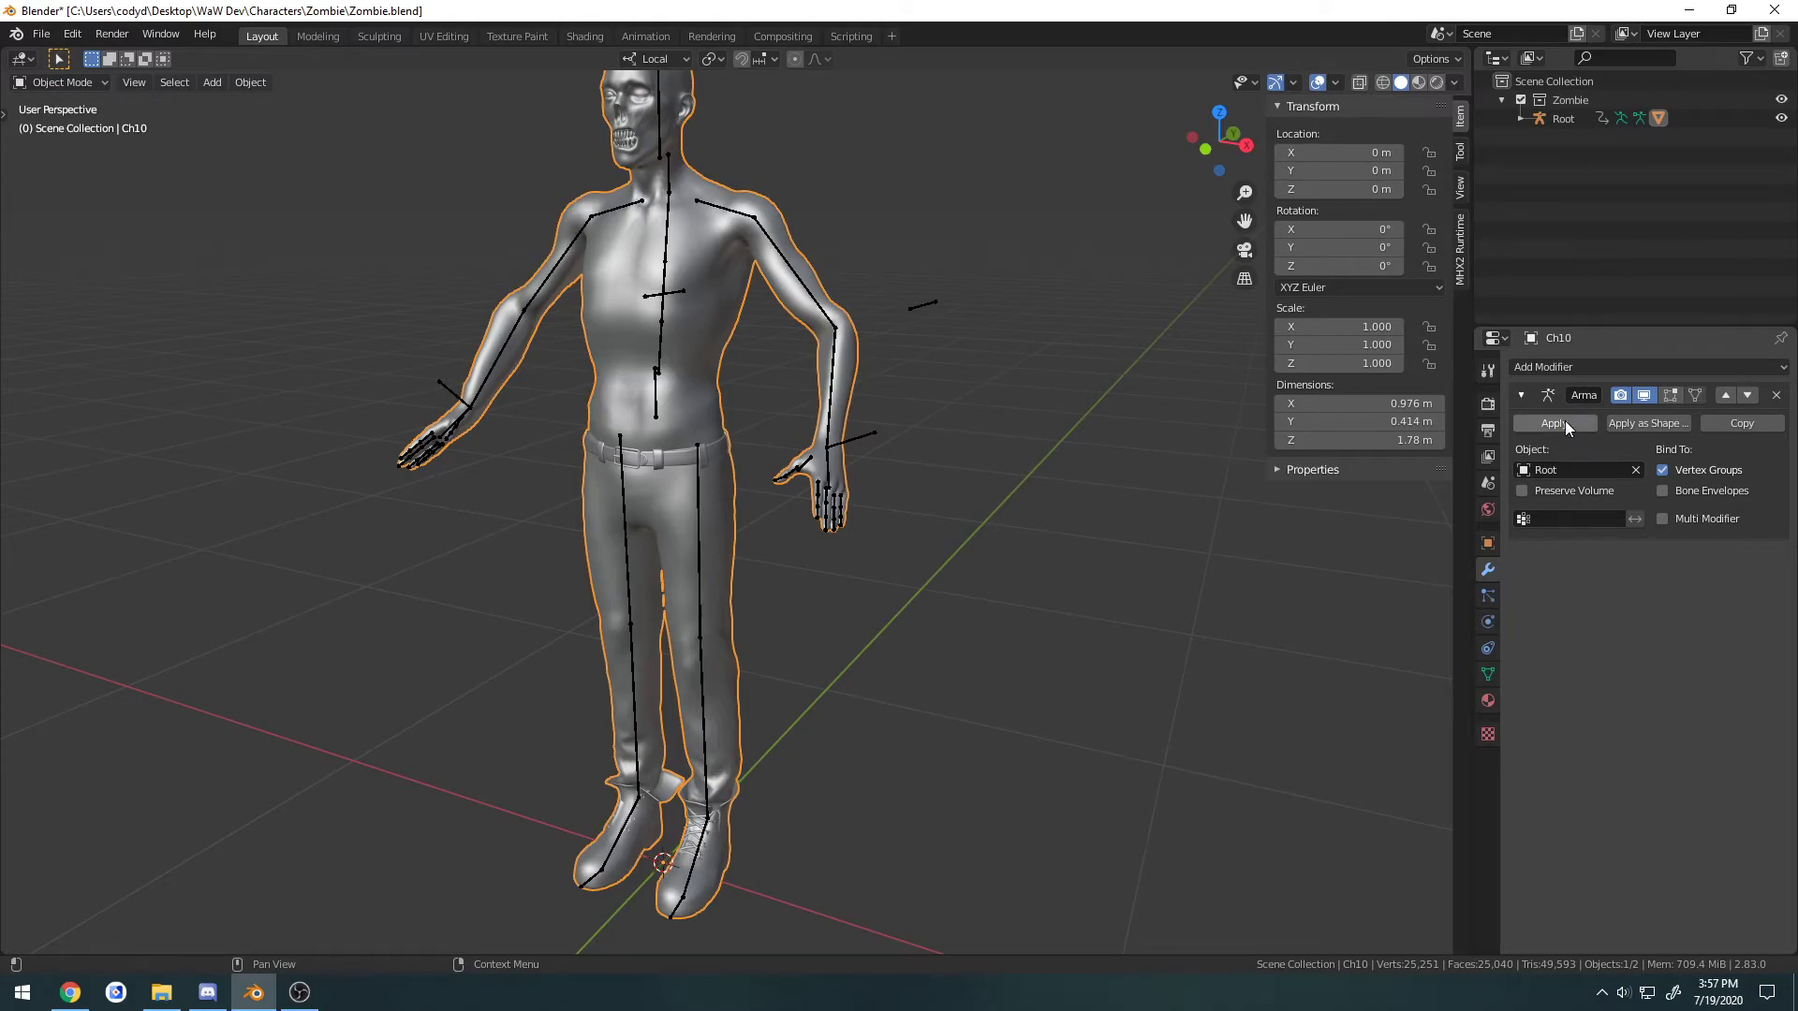
click(1565, 419)
Run 'Apply Pose as Rest Pose' on Root in Pose Mode, then return to Object Mode.
click(839, 350)
middle_drag(839, 350, 890, 422)
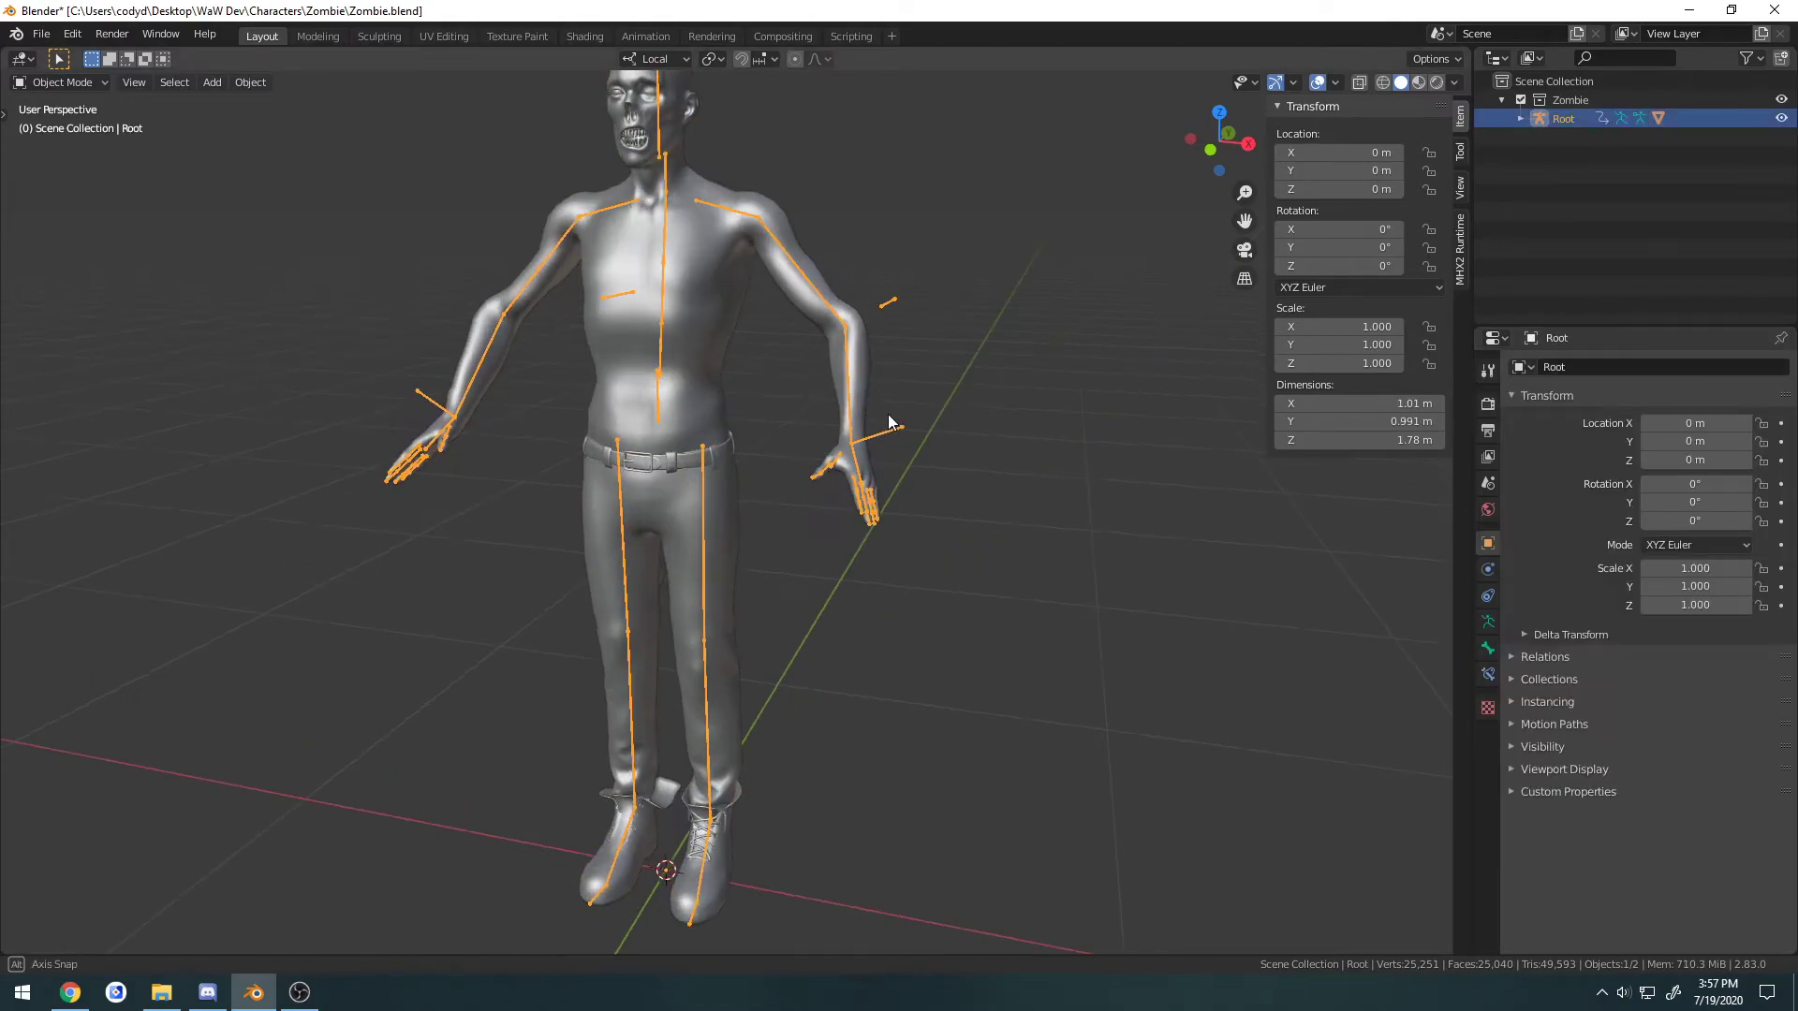
key(ctrl+Tab)
click(886, 526)
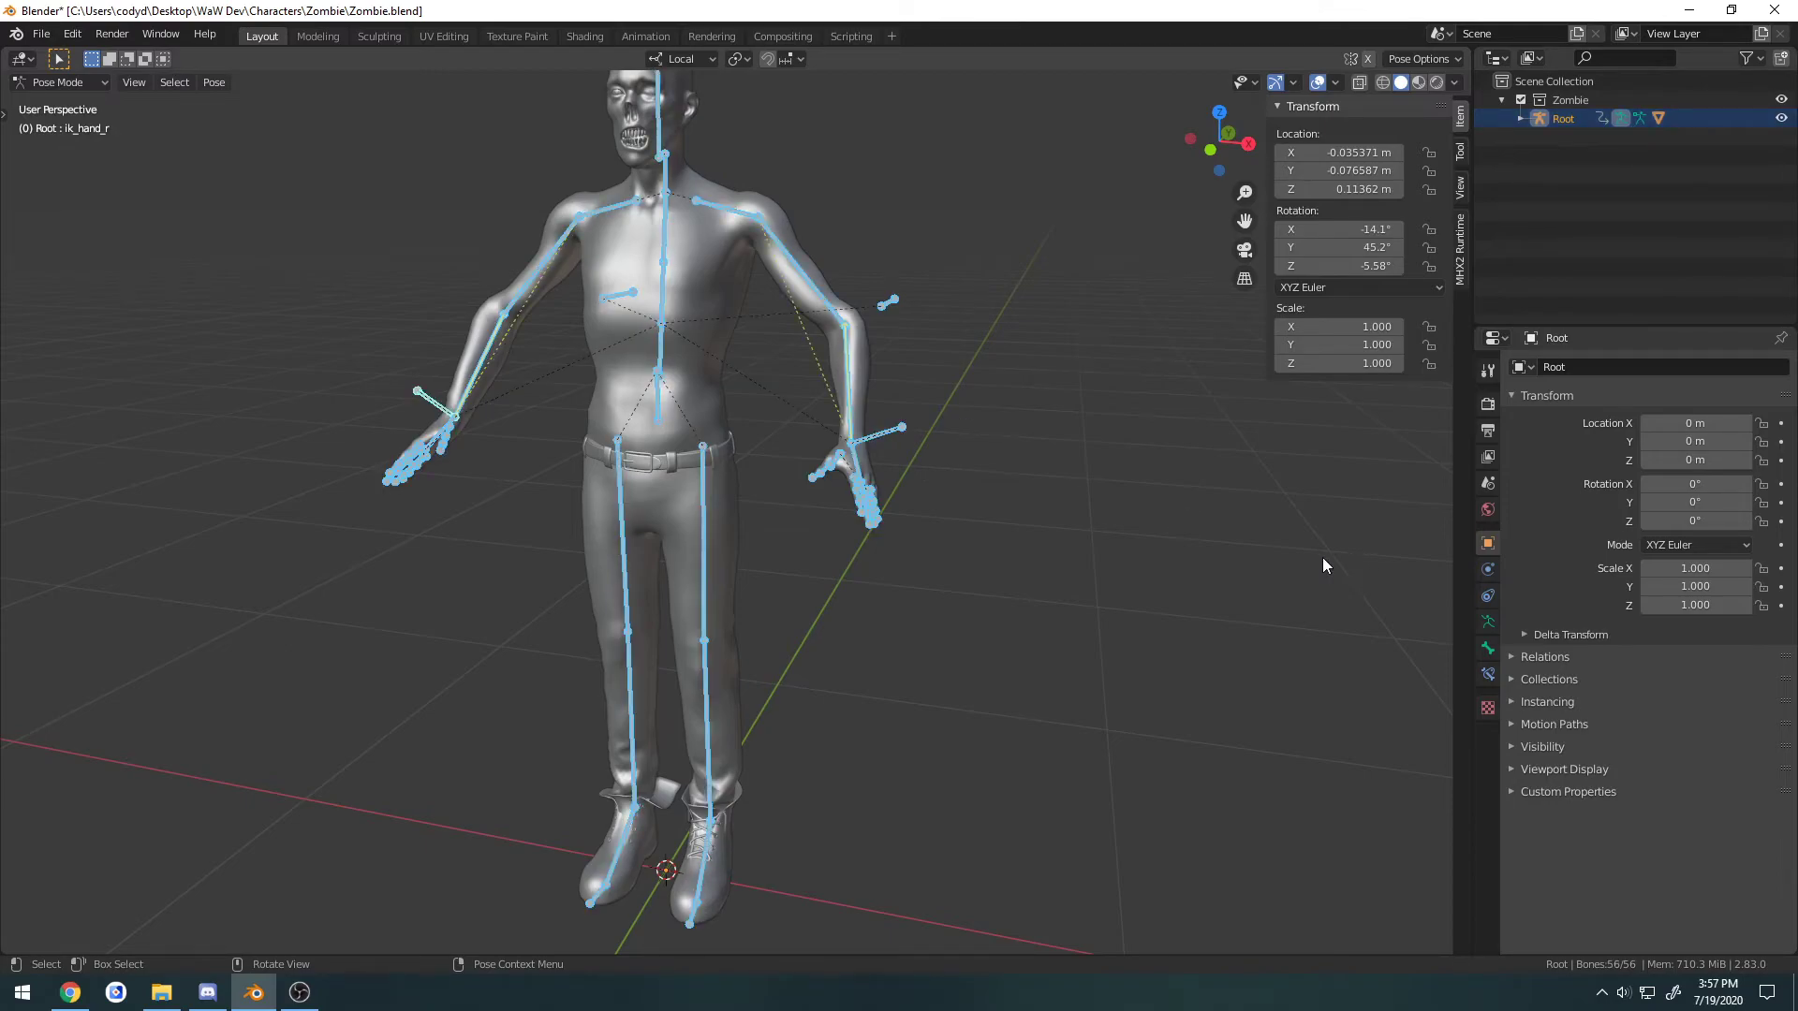
key(F3)
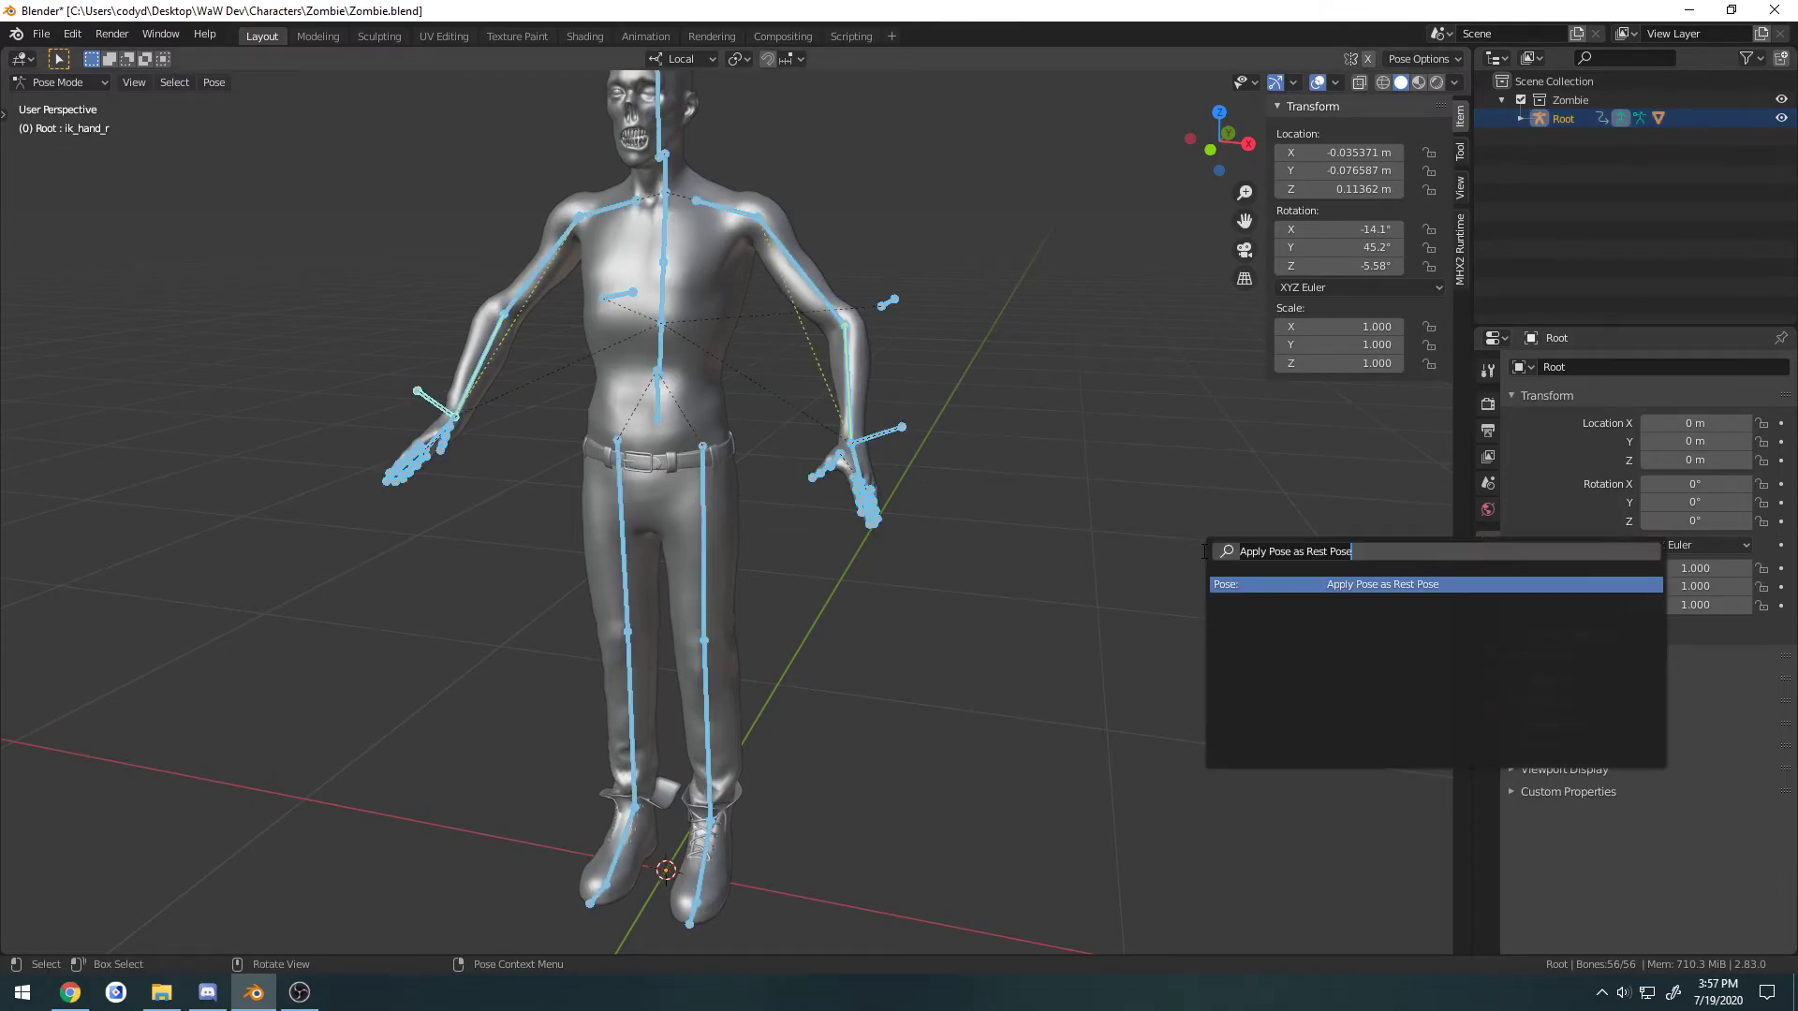
key(BackSpace)
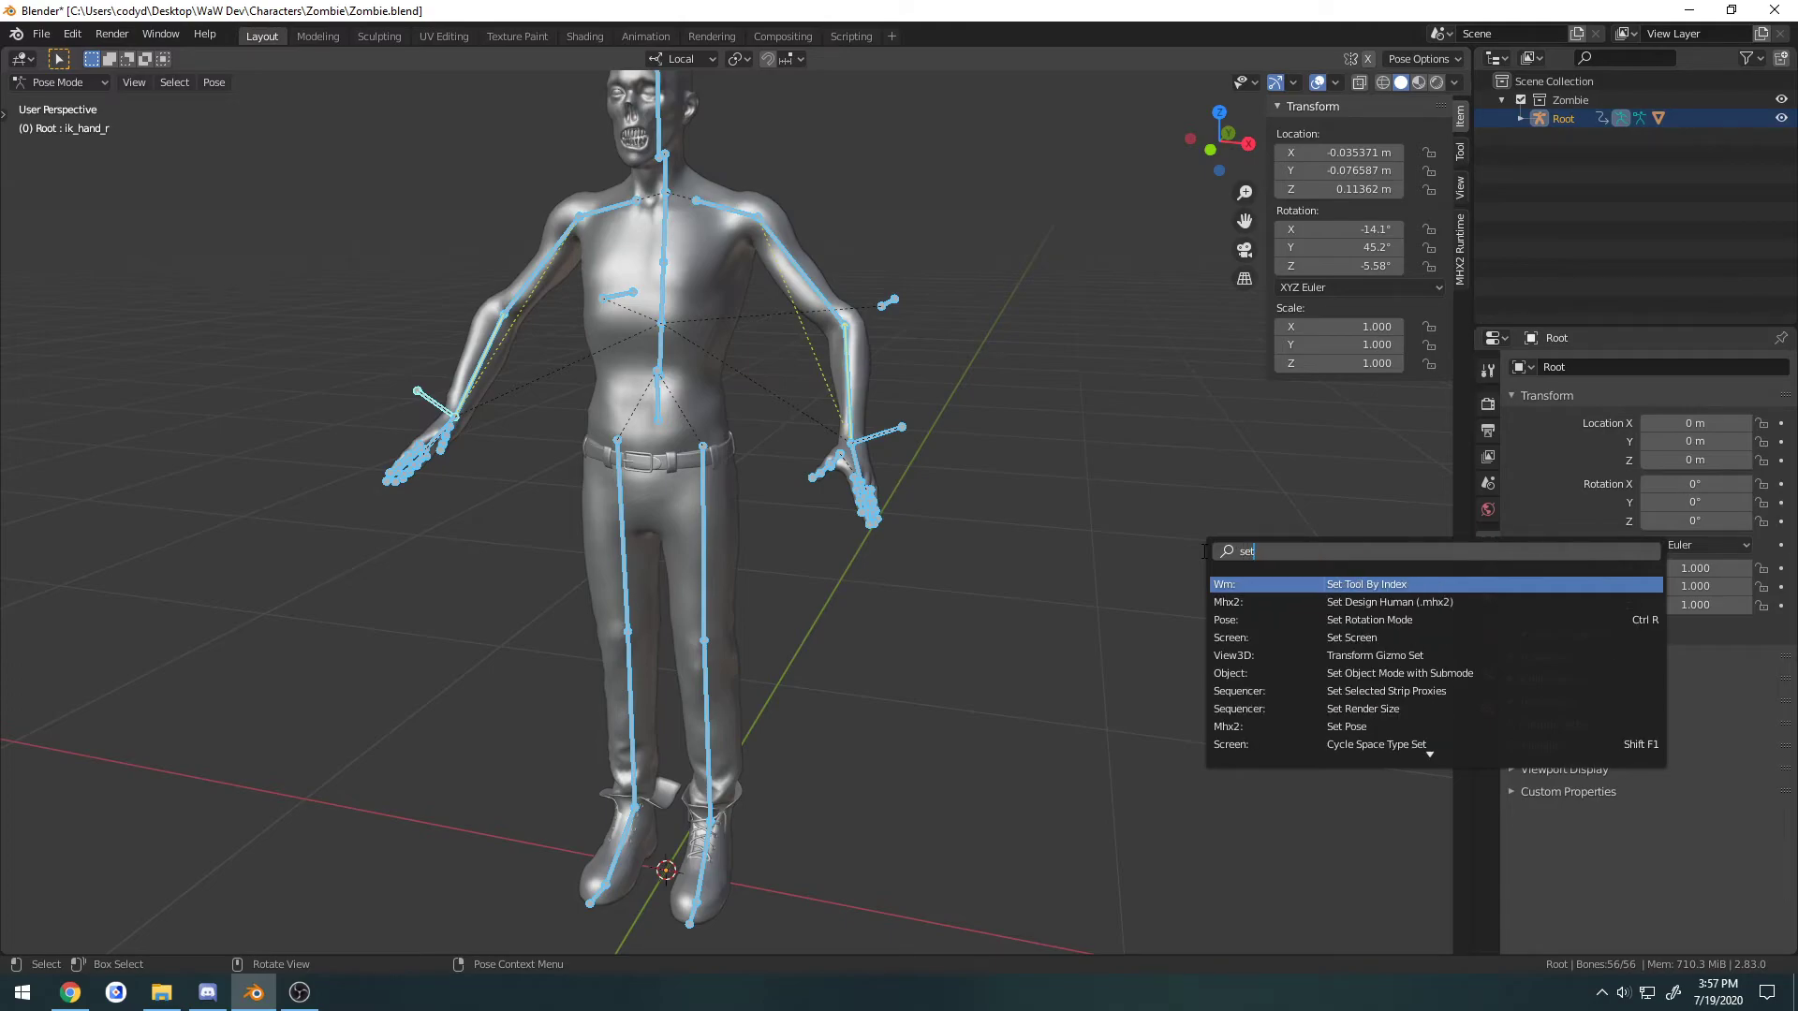
text(rest)
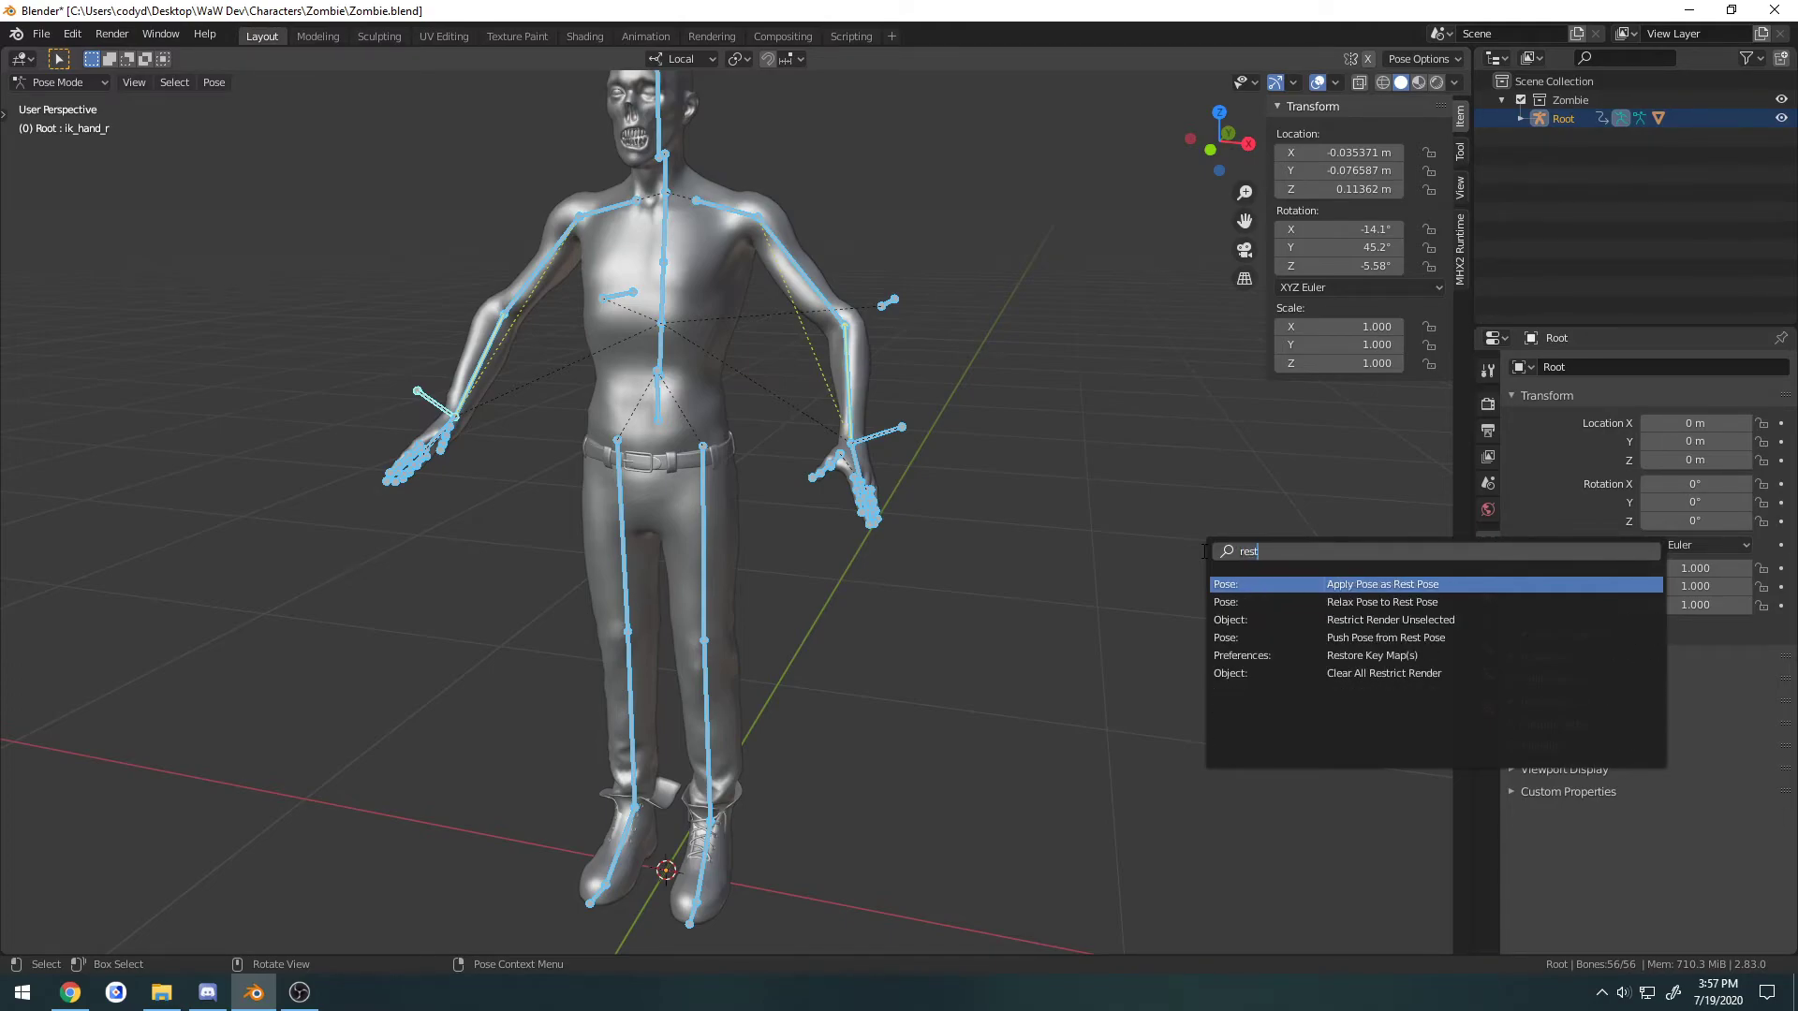
key(Return)
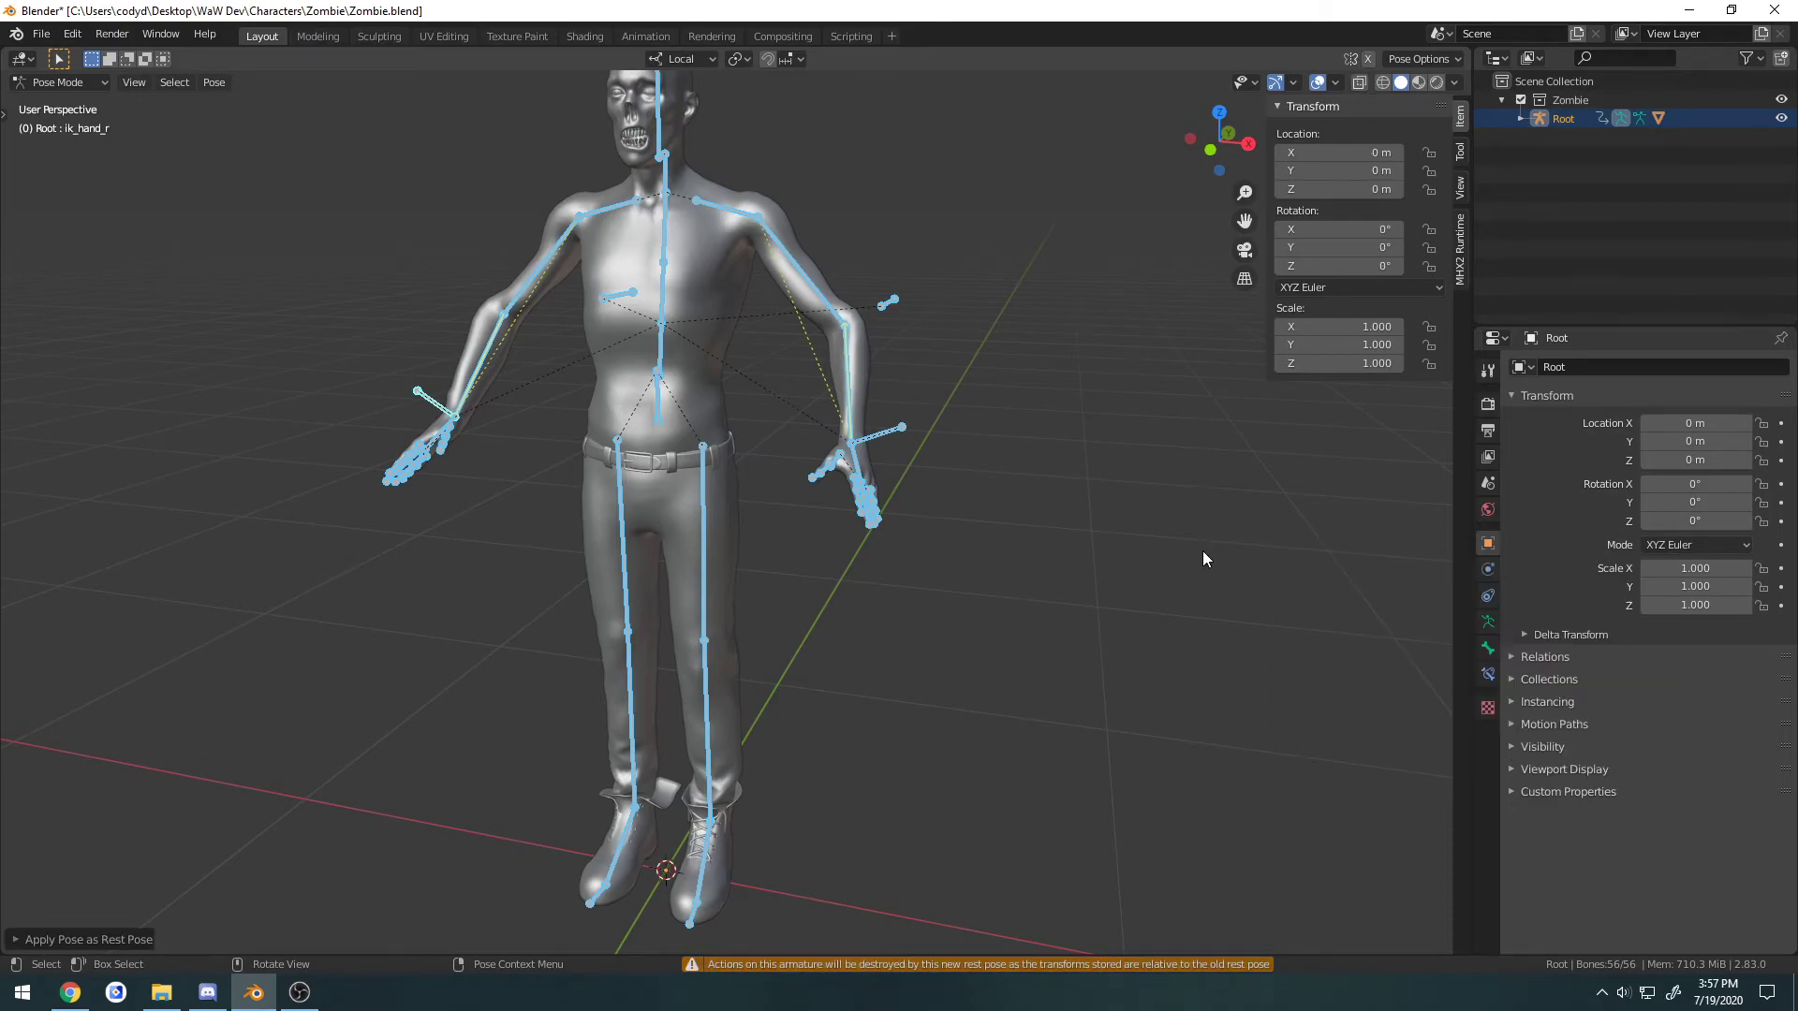
key(ctrl+Tab)
click(1099, 564)
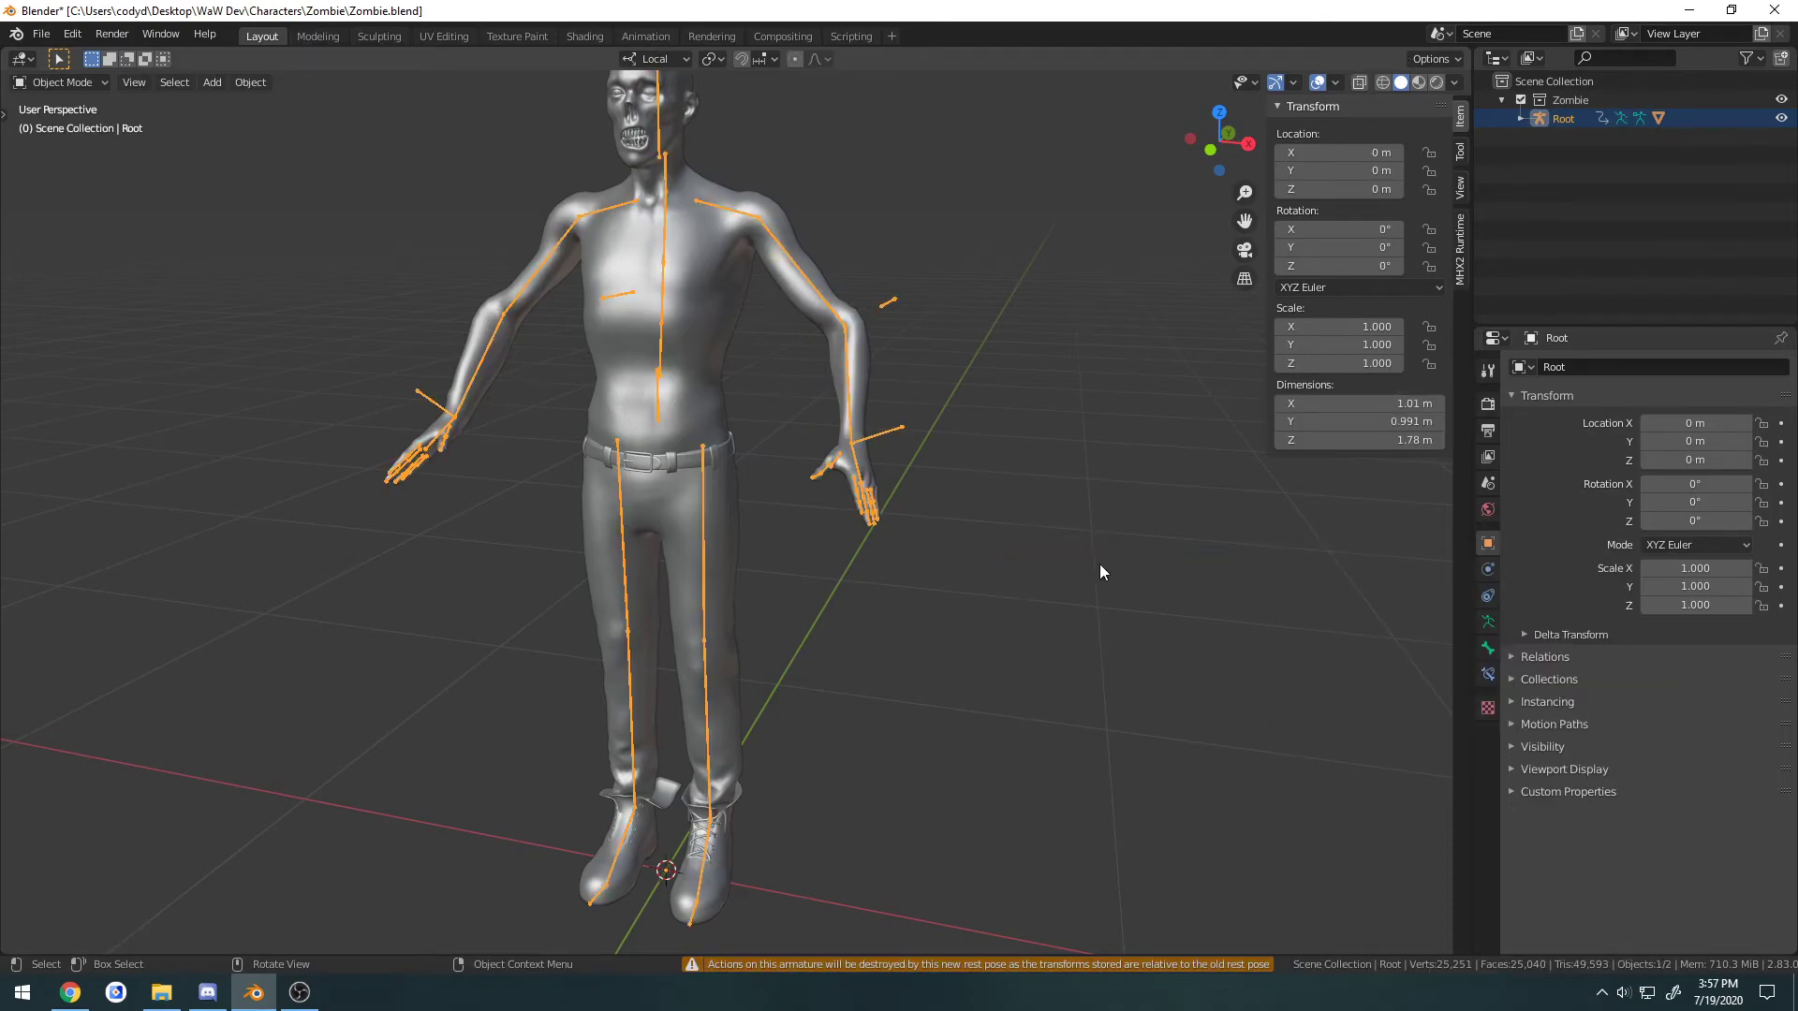
Add an Armature modifier driven by Root to the Ch10 mesh.
click(700, 268)
click(1566, 367)
click(1571, 408)
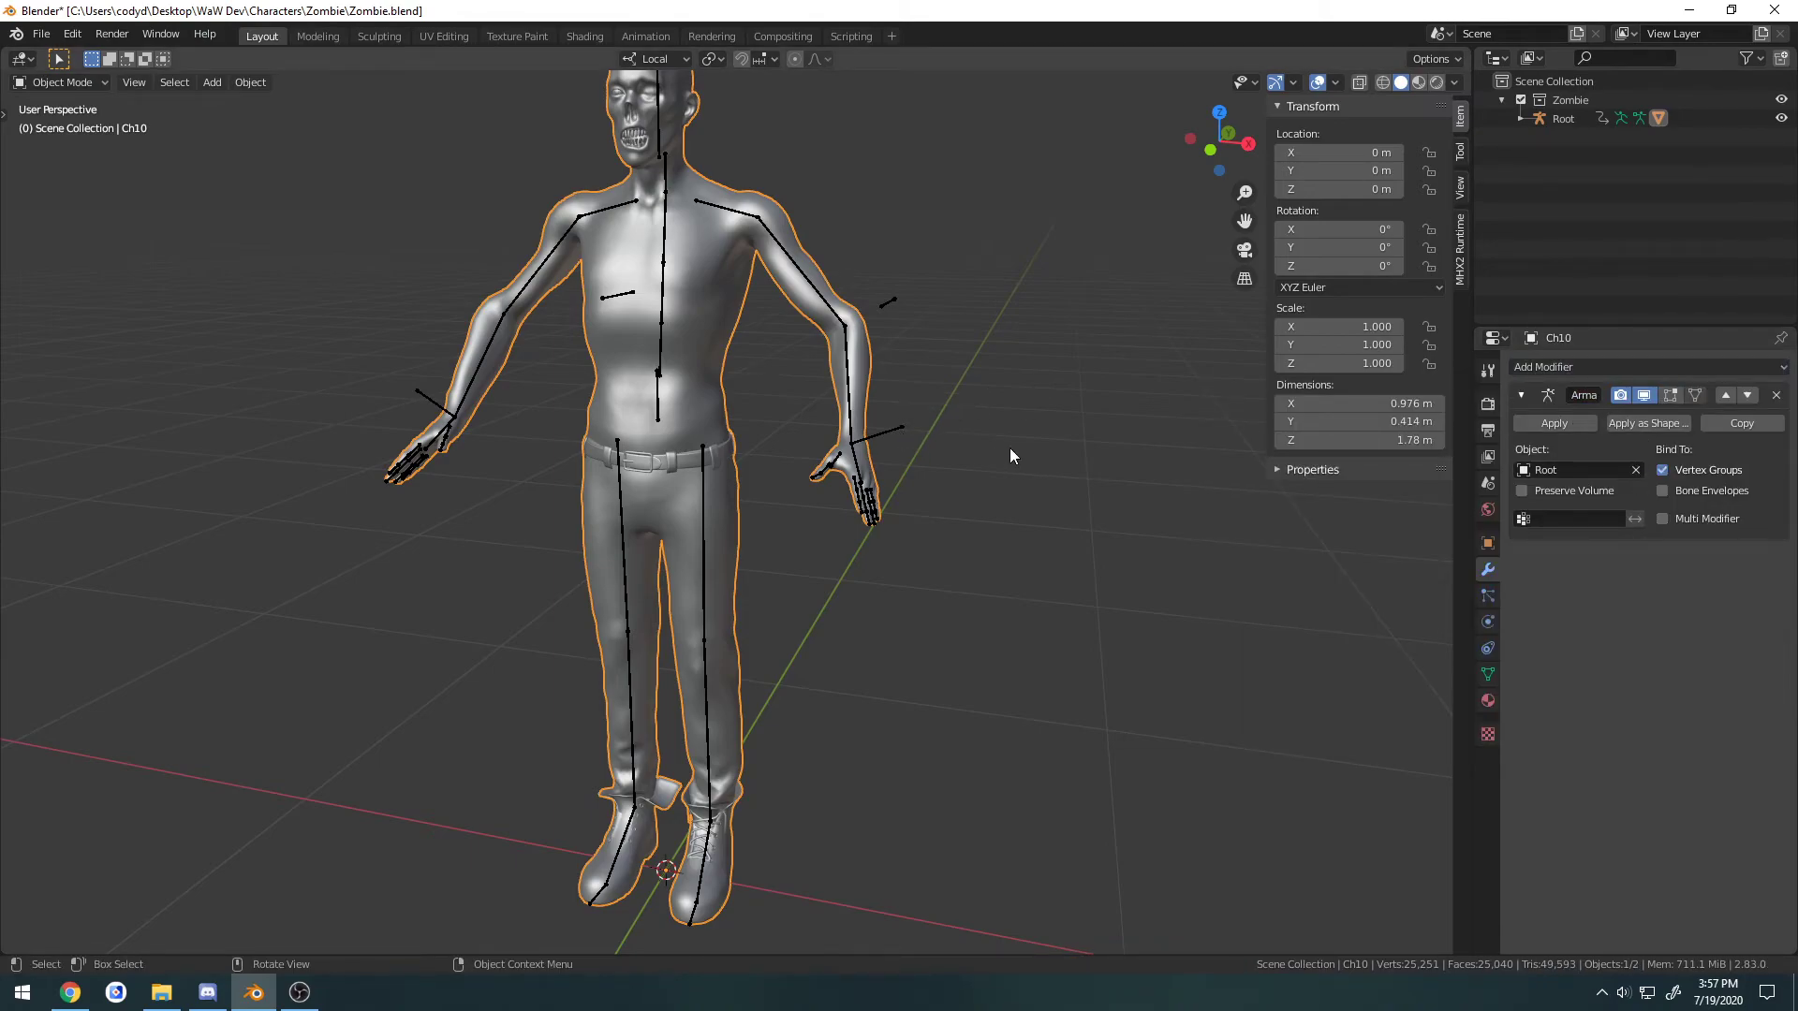
Switch the Root armature into Pose Mode and select the ik_hand_l control.
key(ctrl+Tab)
click(888, 433)
key(ctrl+Tab)
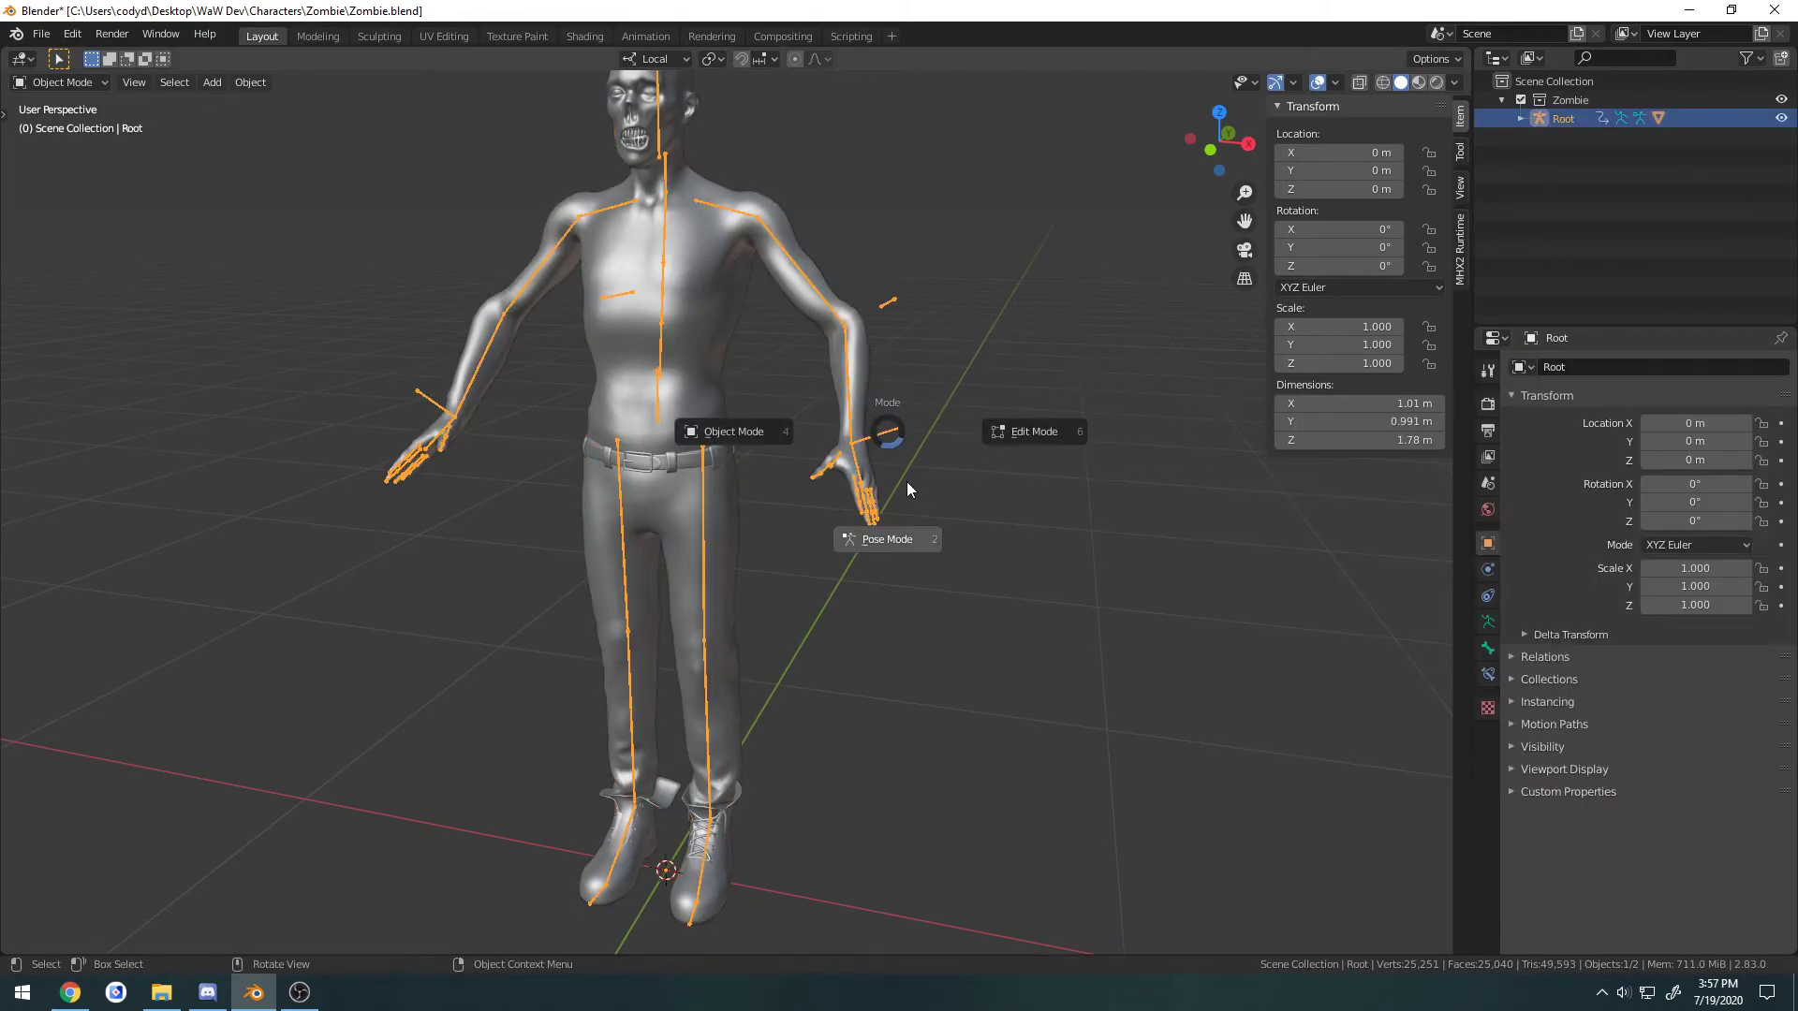
click(871, 524)
click(890, 434)
Set lowerarm_l's IK pole target to Root with bone pole_elbow_l.
key(g)
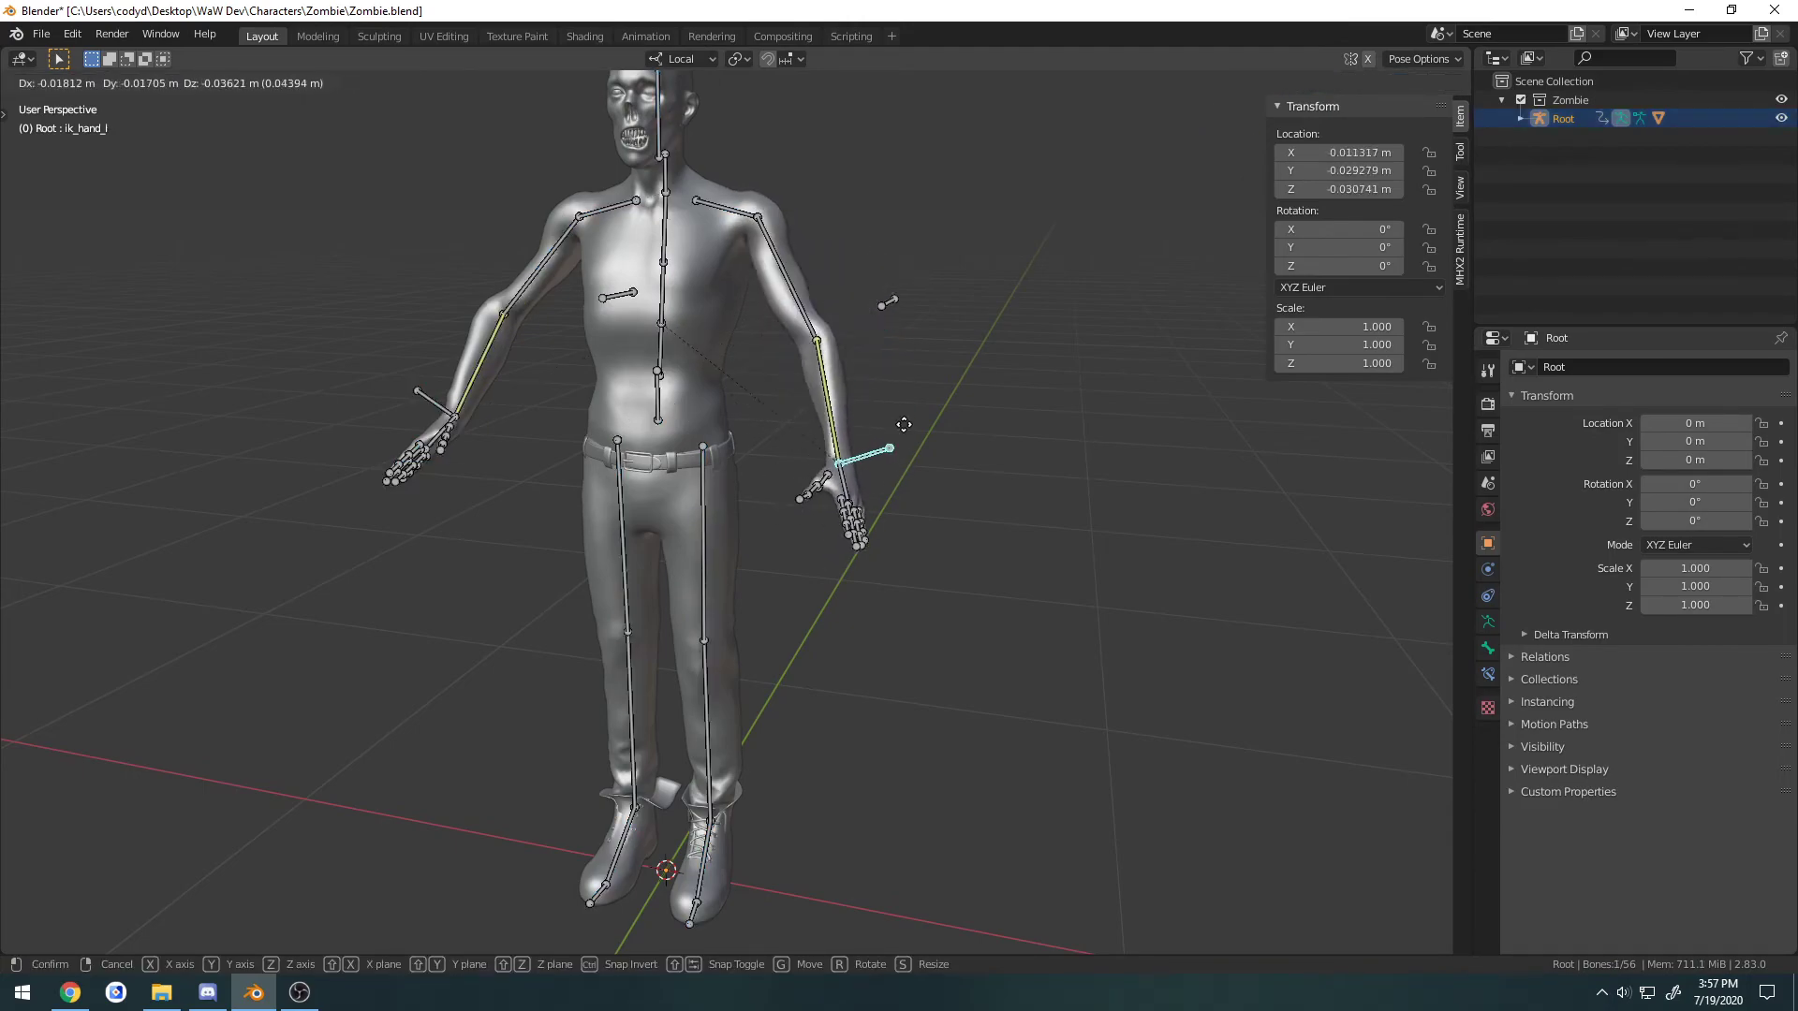
right_click(849, 365)
click(849, 365)
middle_drag(850, 365, 960, 446)
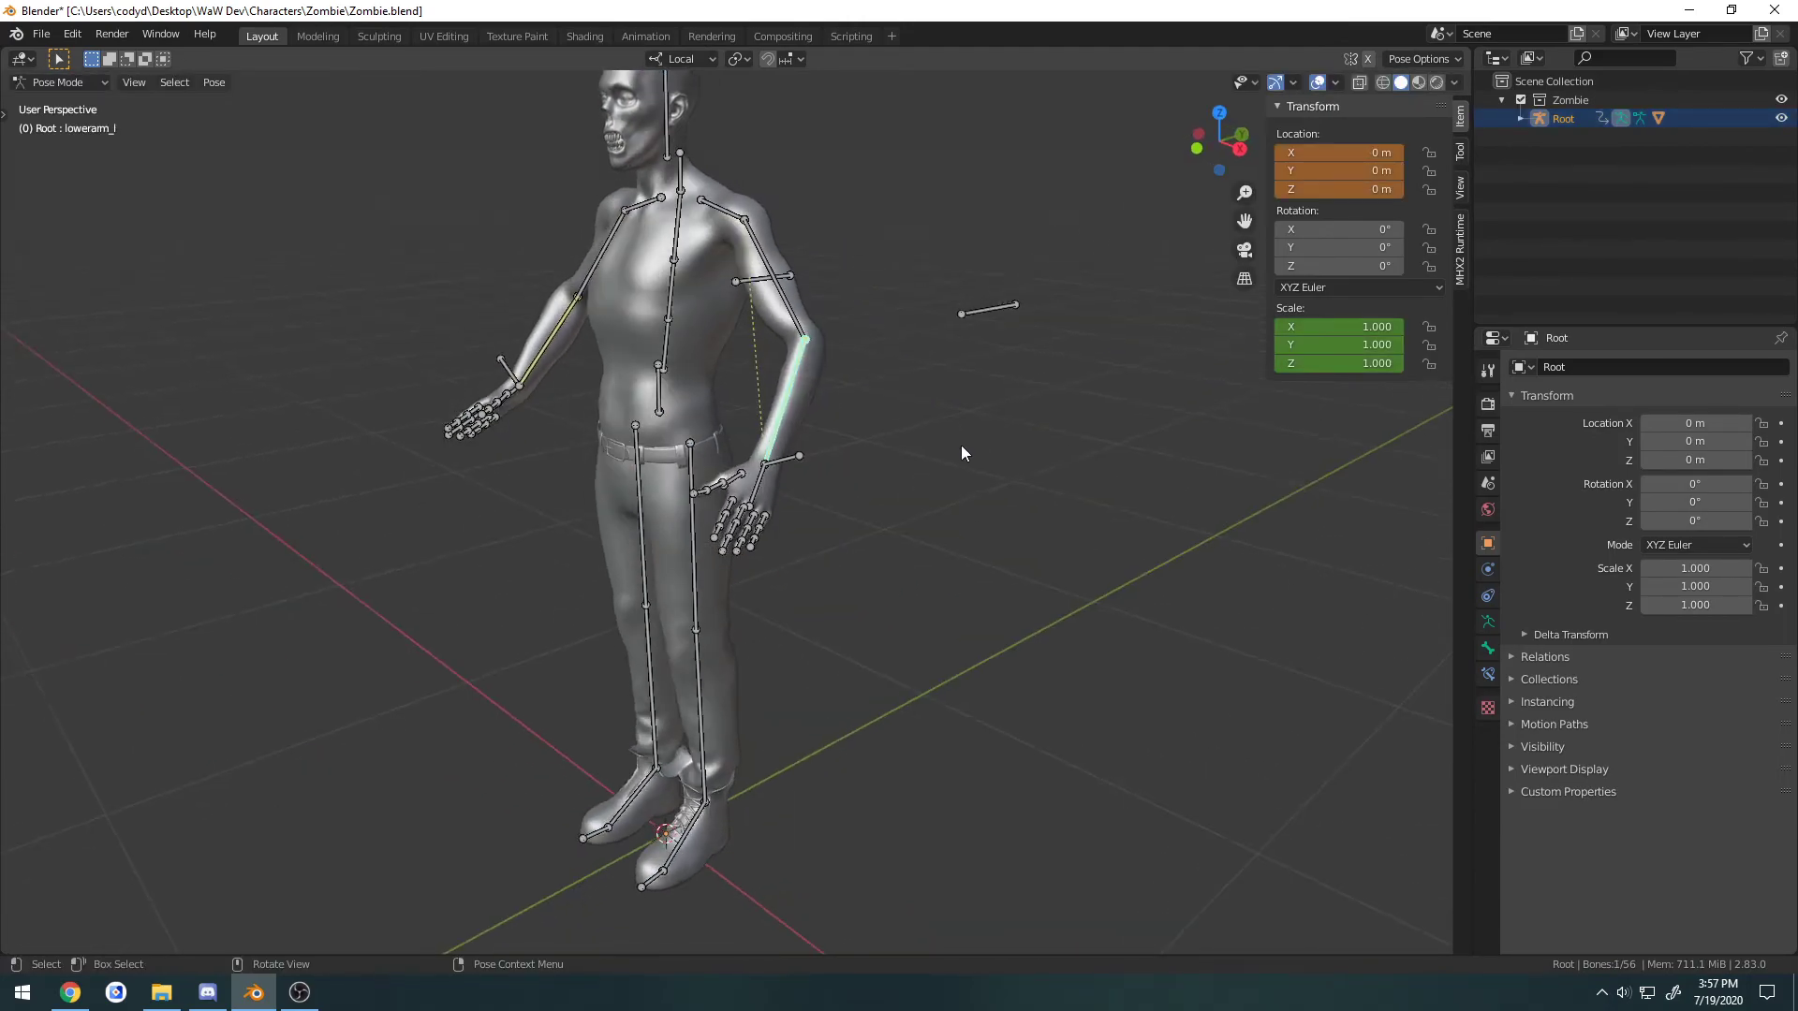
click(1488, 674)
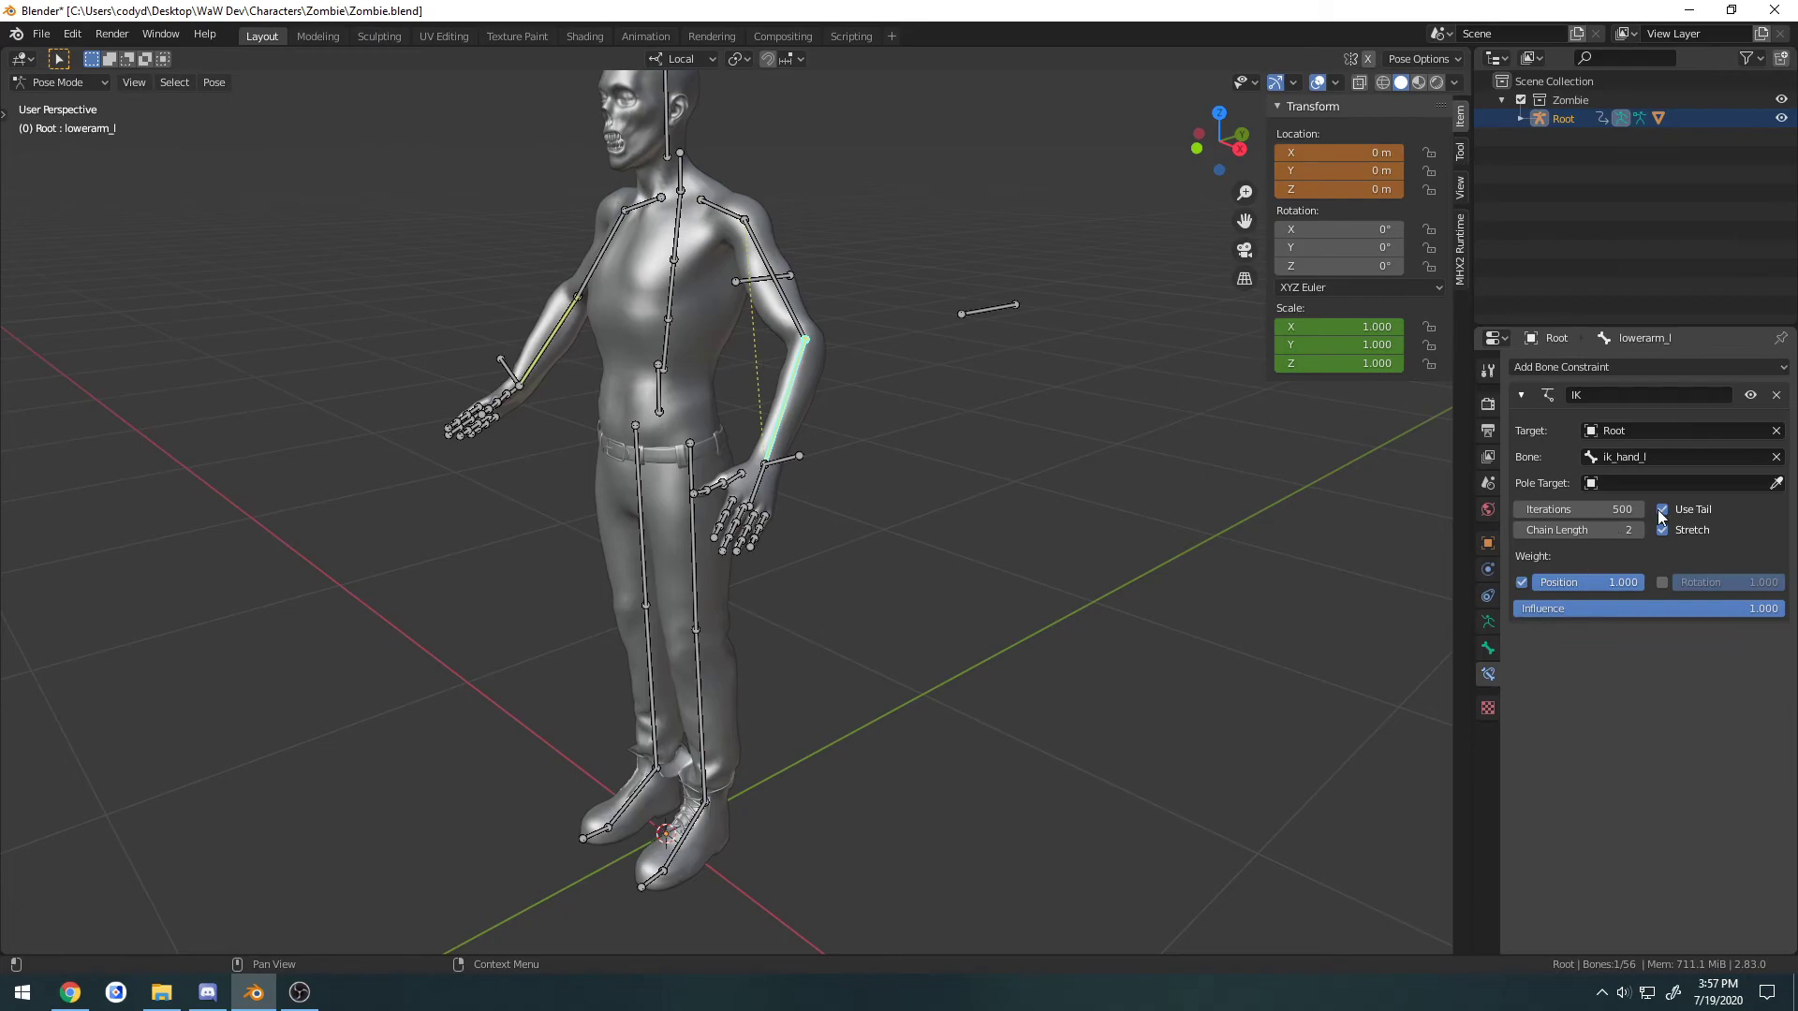
click(1777, 483)
click(992, 307)
Move ik_hand_l and reposition pole_elbow_l to test the left elbow bend.
middle_drag(997, 442, 837, 454)
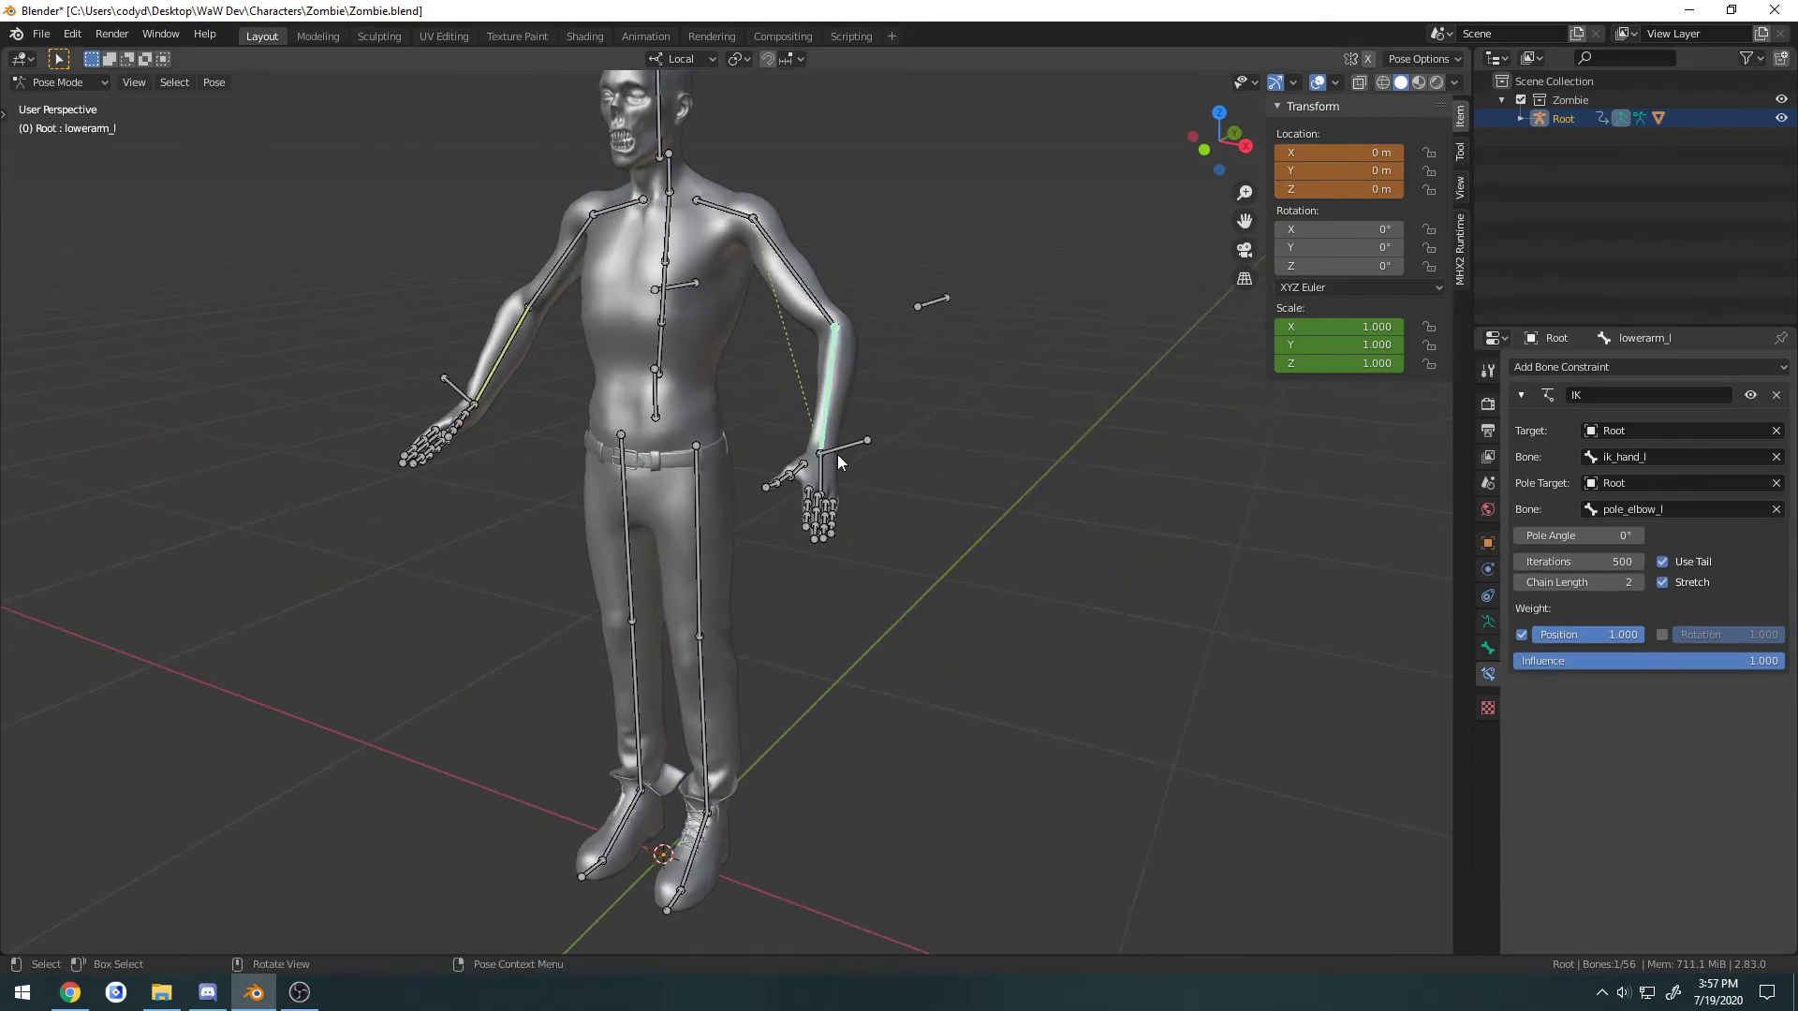
click(837, 450)
key(g)
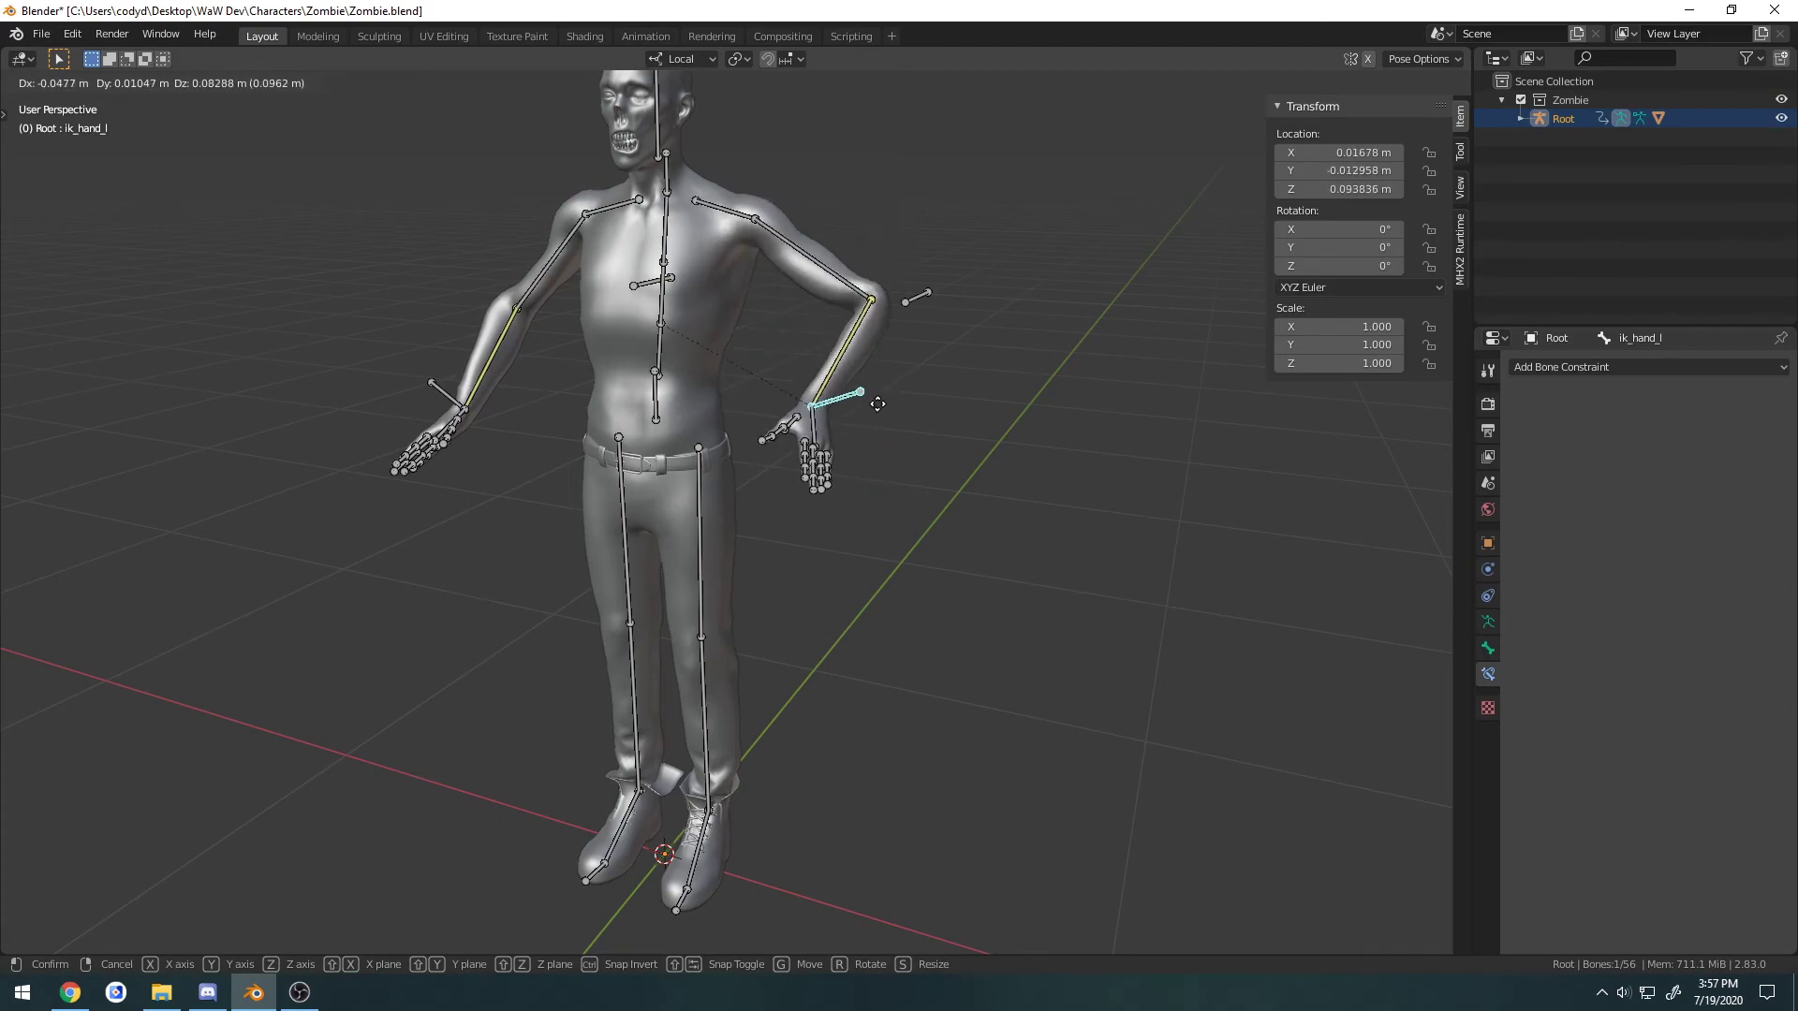
click(914, 302)
click(916, 296)
middle_drag(916, 296, 997, 290)
key(g)
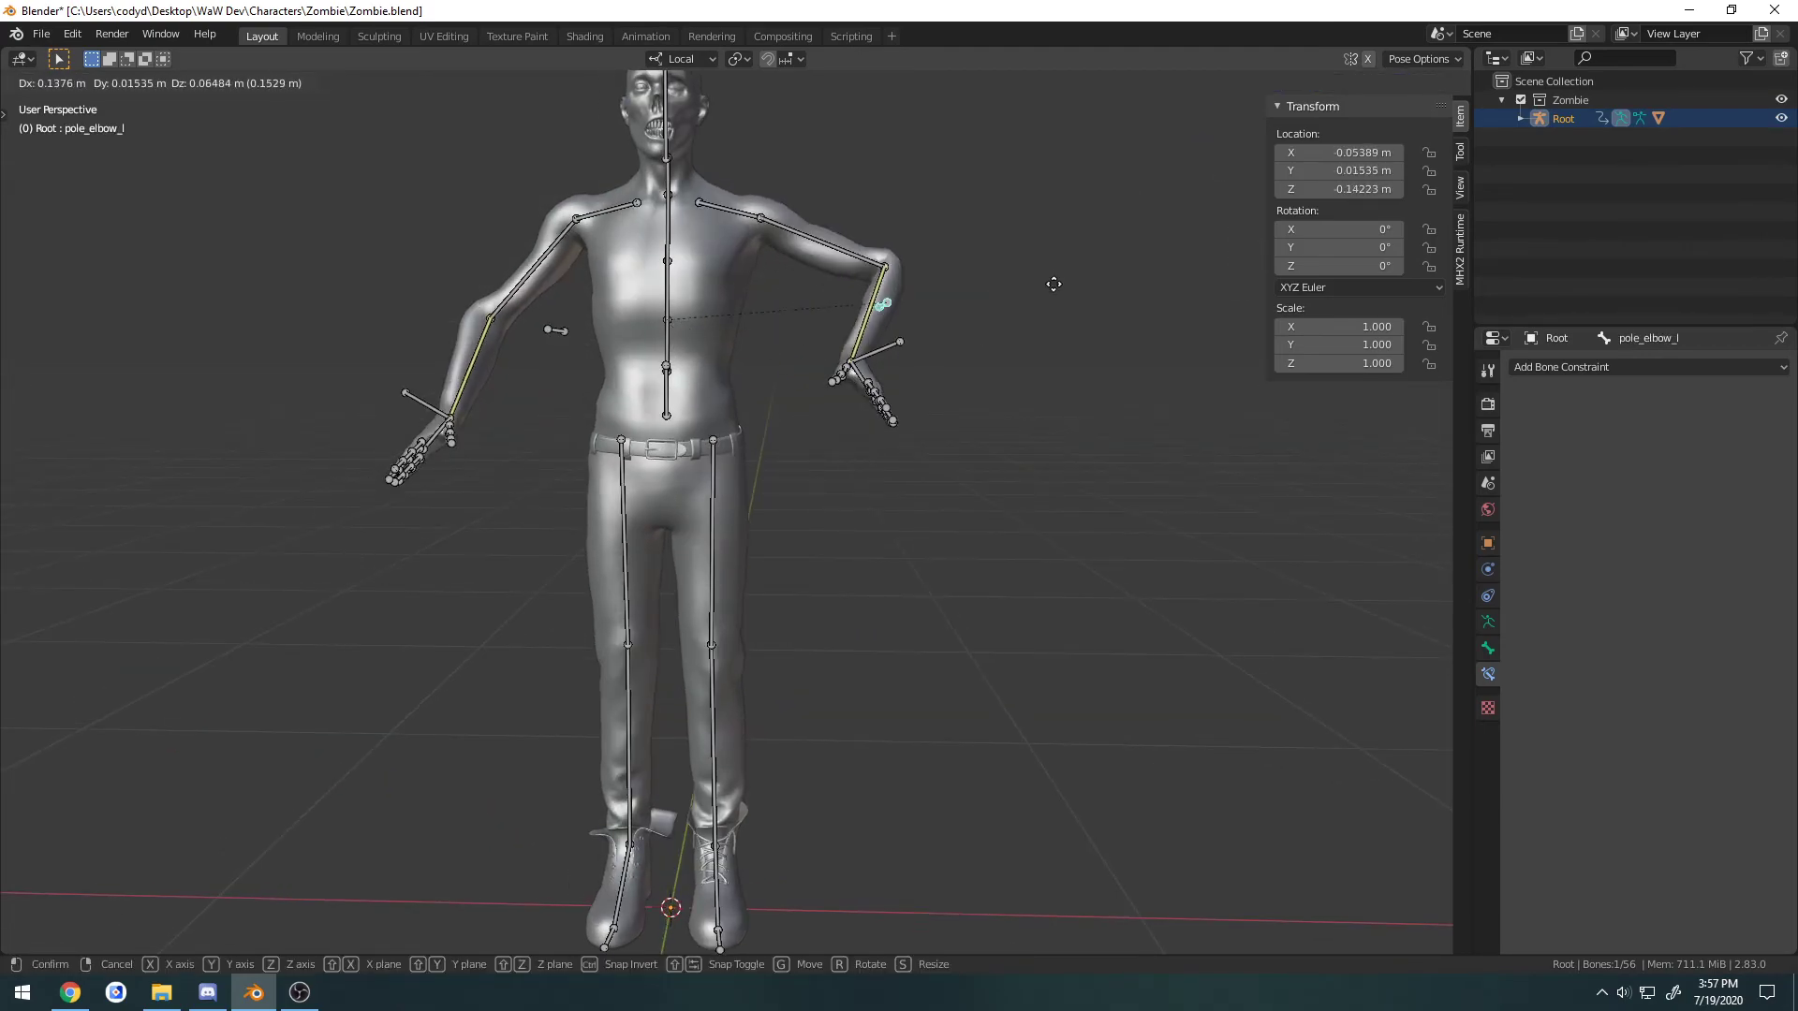
click(920, 343)
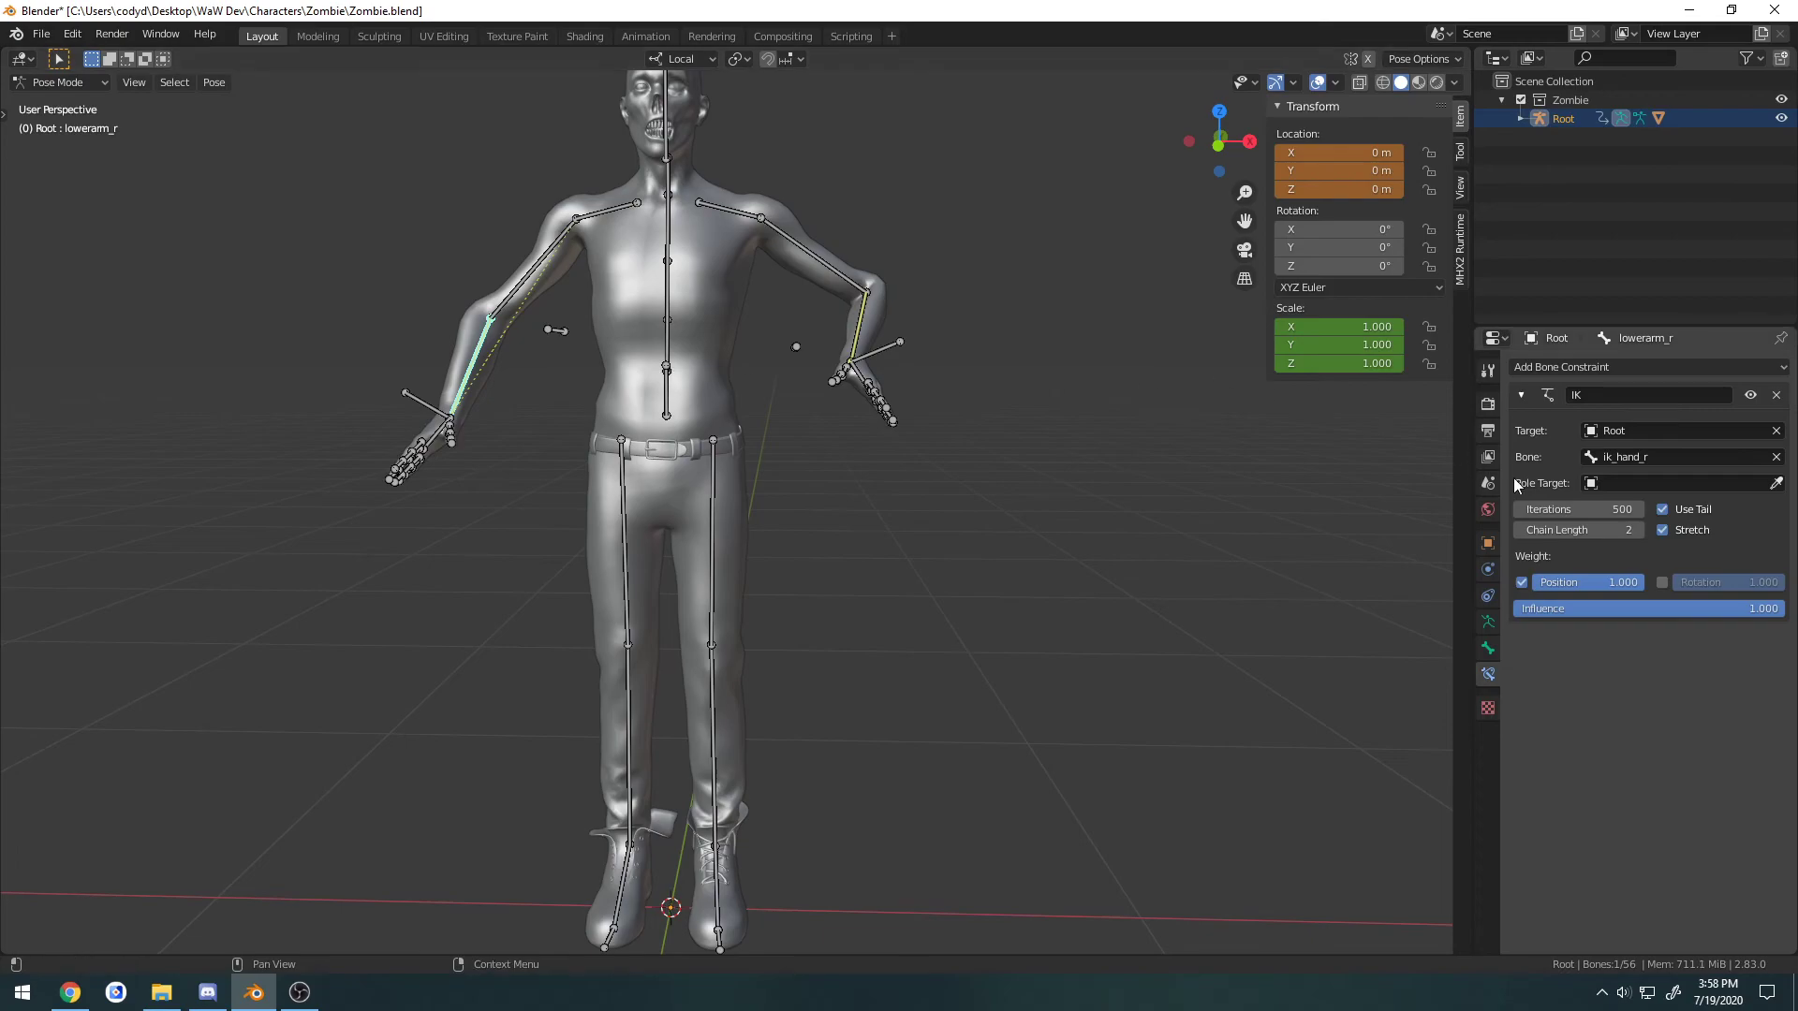
Set lowerarm_r's IK pole target to Root with bone pole_elbow_r.
click(1776, 483)
click(824, 330)
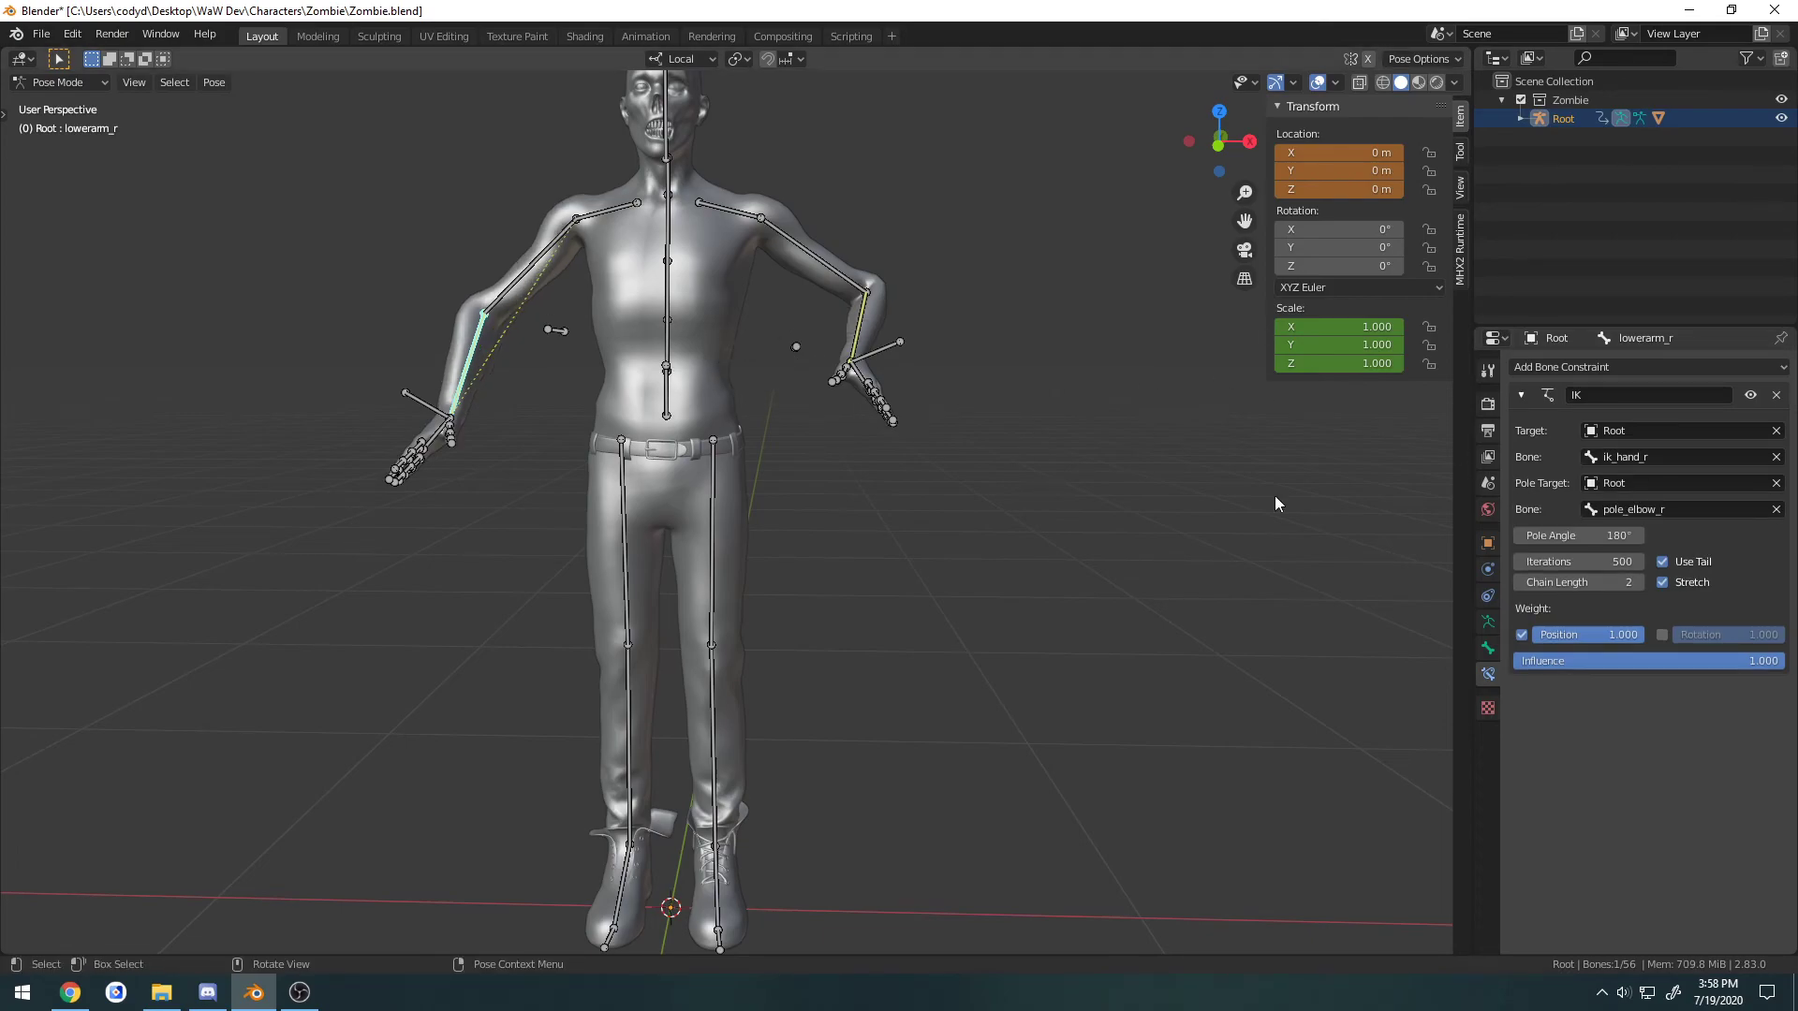
middle_drag(1276, 503, 968, 482)
middle_drag(781, 481, 577, 413)
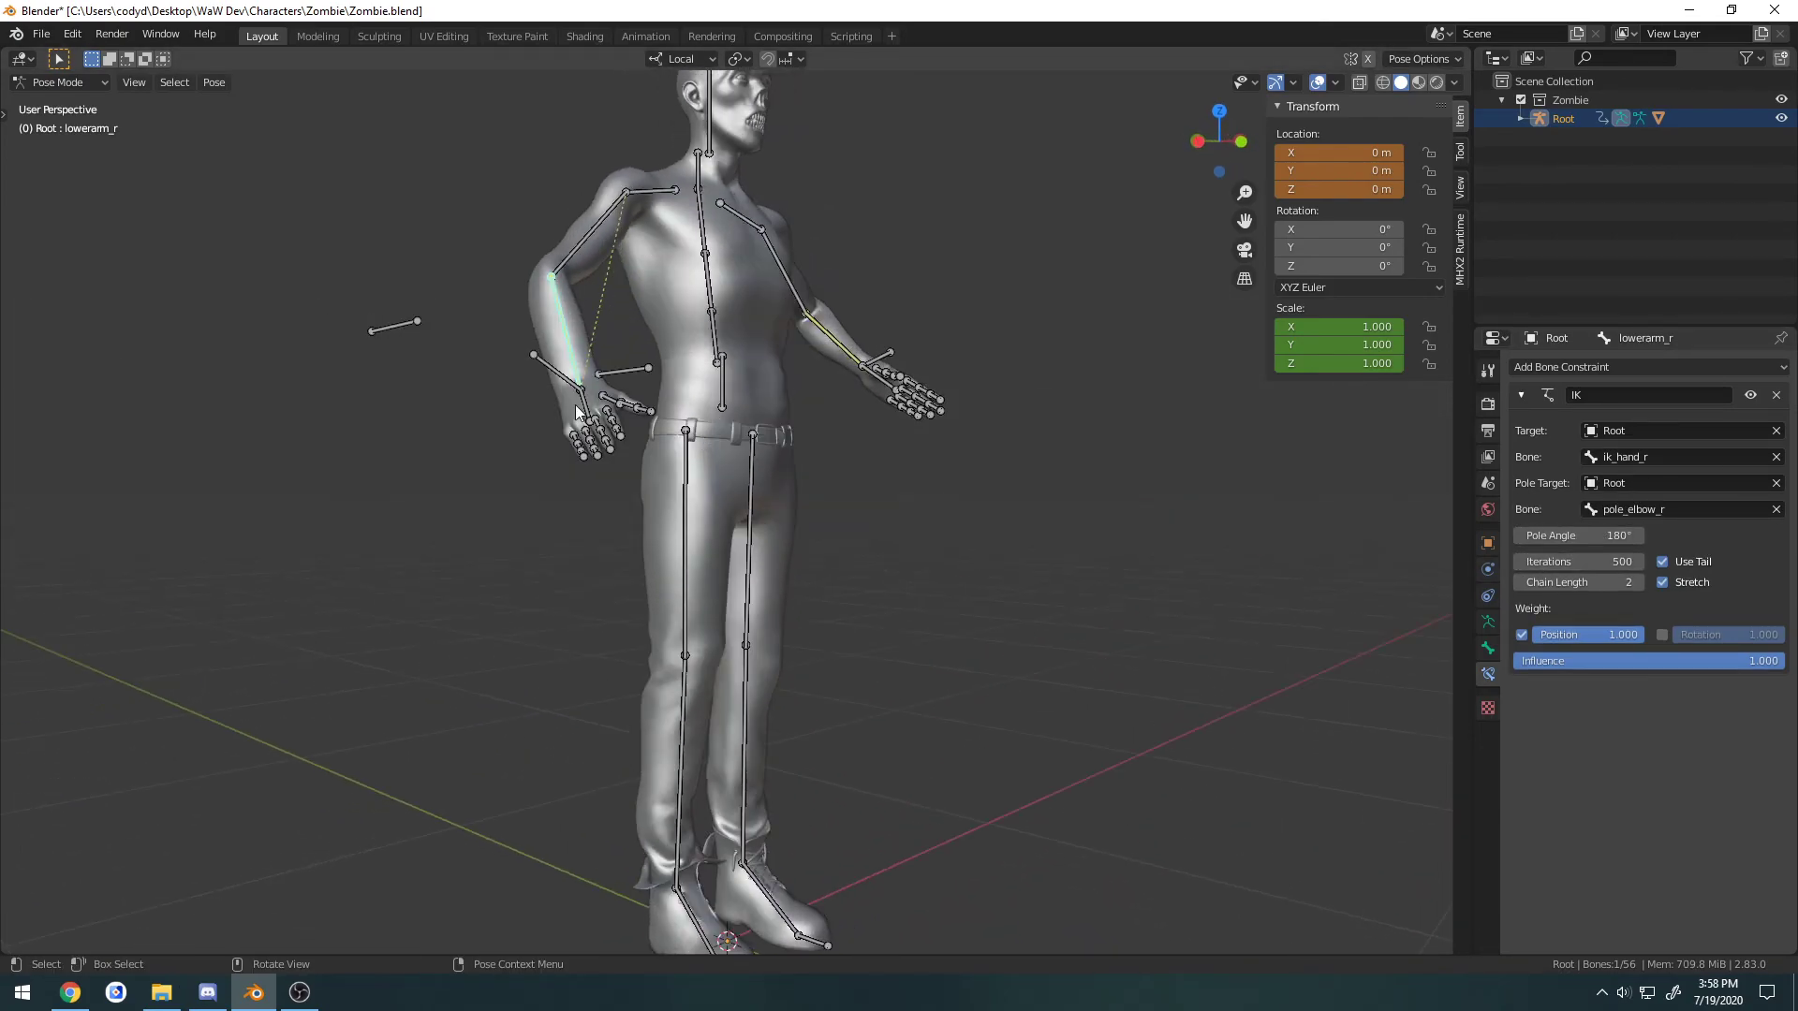
Move ik_hand_r to 0.086498, 0.059446, 0.065933 m to check the right elbow bend.
click(609, 372)
key(g)
click(404, 328)
middle_drag(405, 328, 798, 490)
key(g)
click(527, 419)
middle_drag(719, 375, 1056, 428)
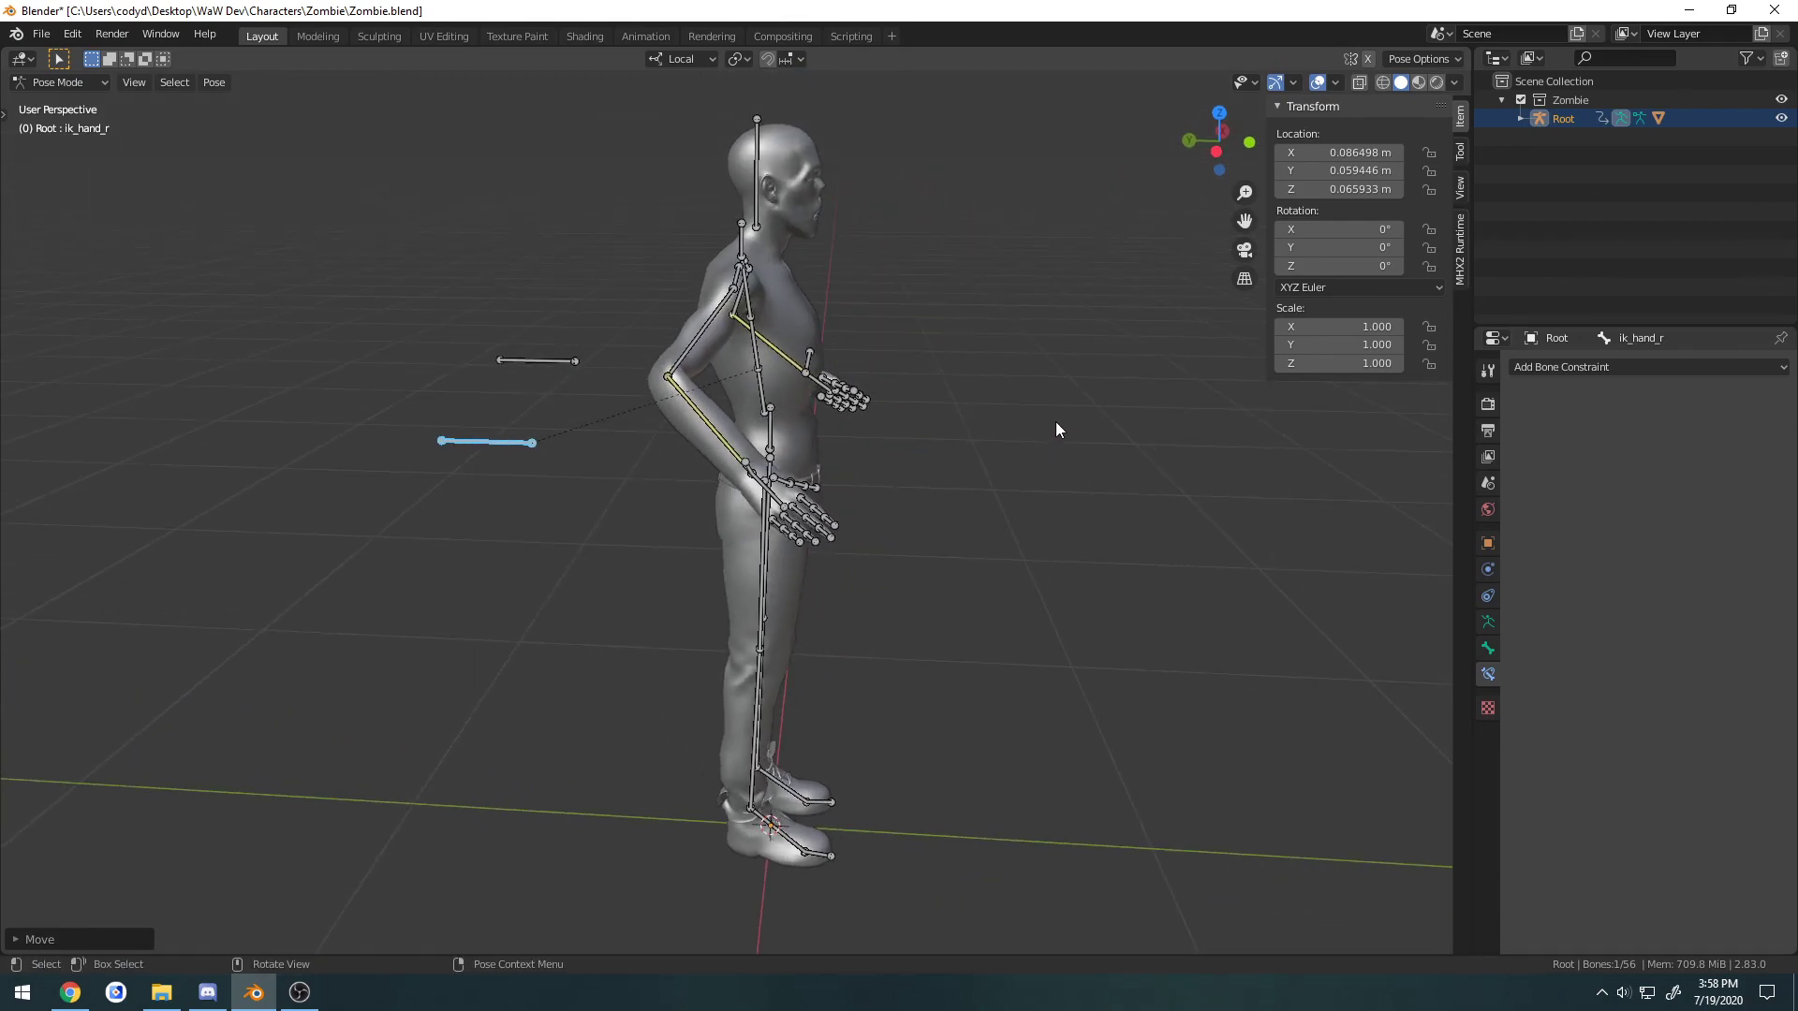